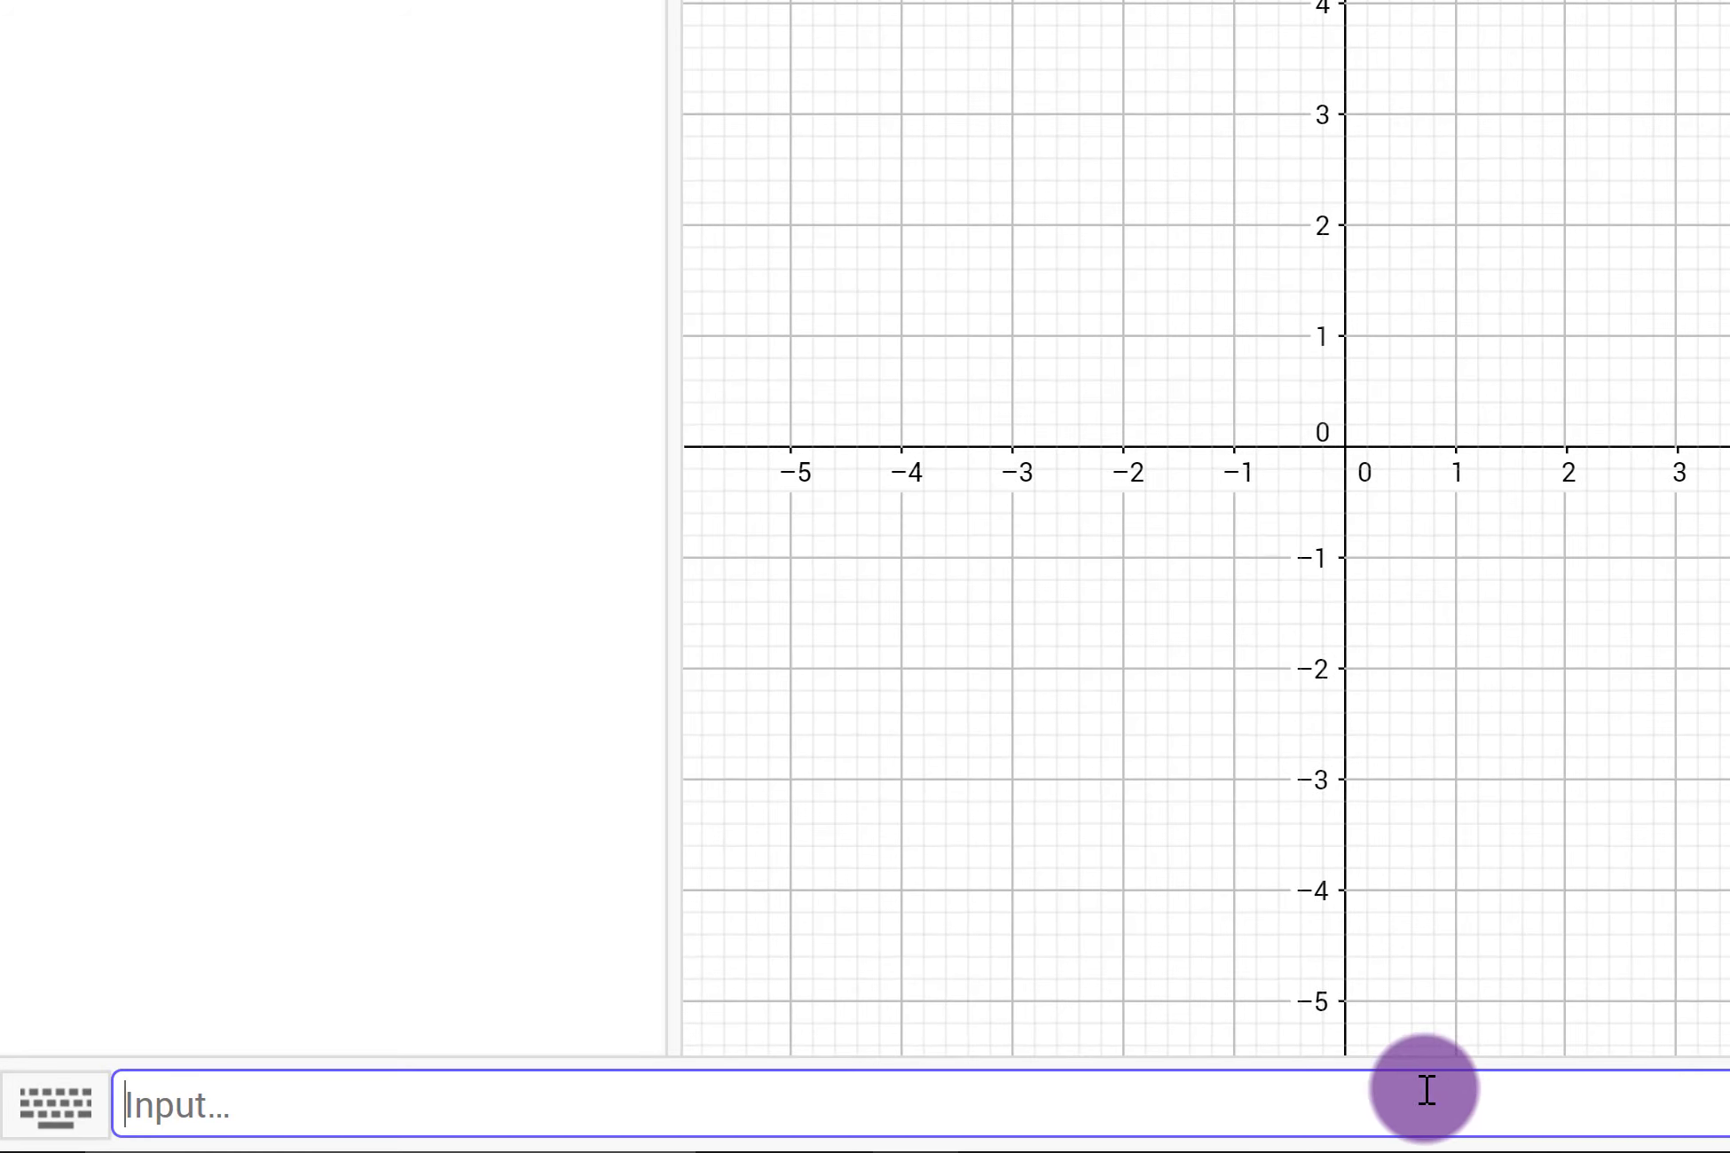
type("Sequence")
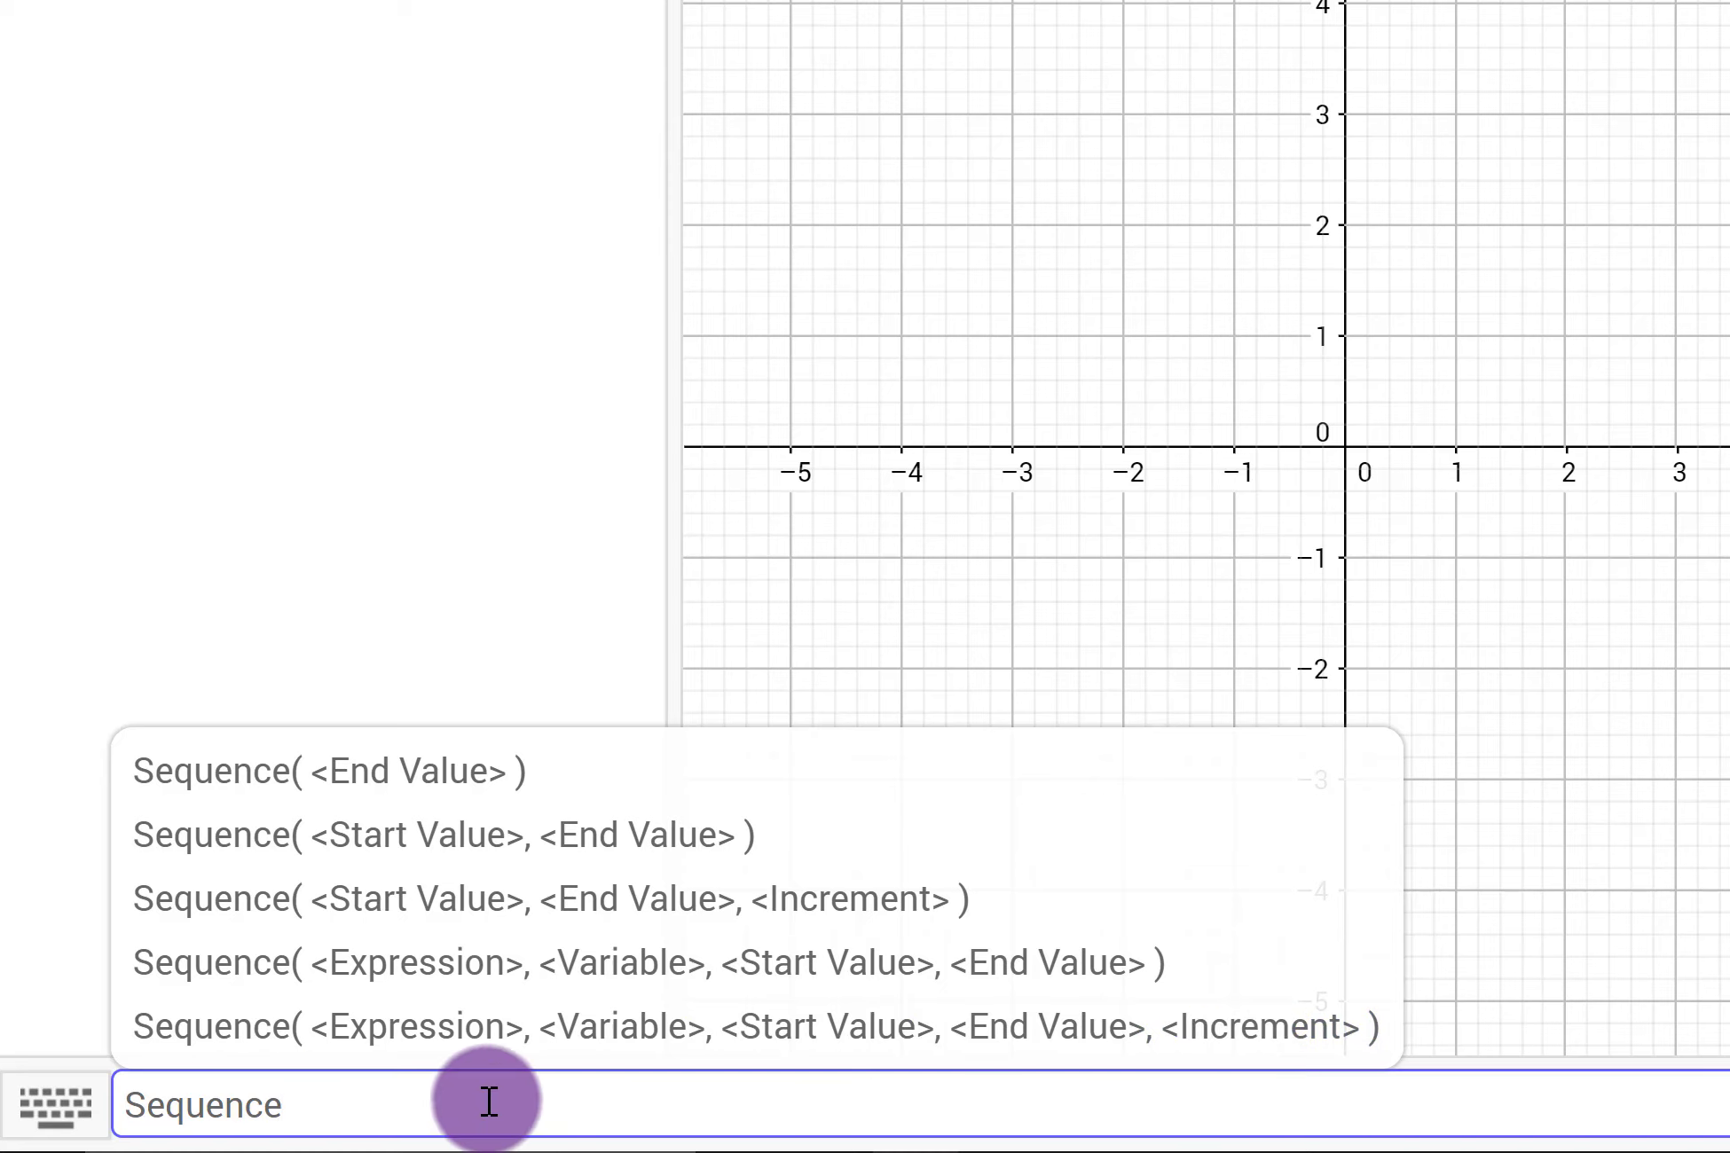
left_click_drag(488, 1101, 58, 1093)
Step: Define the function f(x) = e^sin(x) in the input bar
type("f(x)")
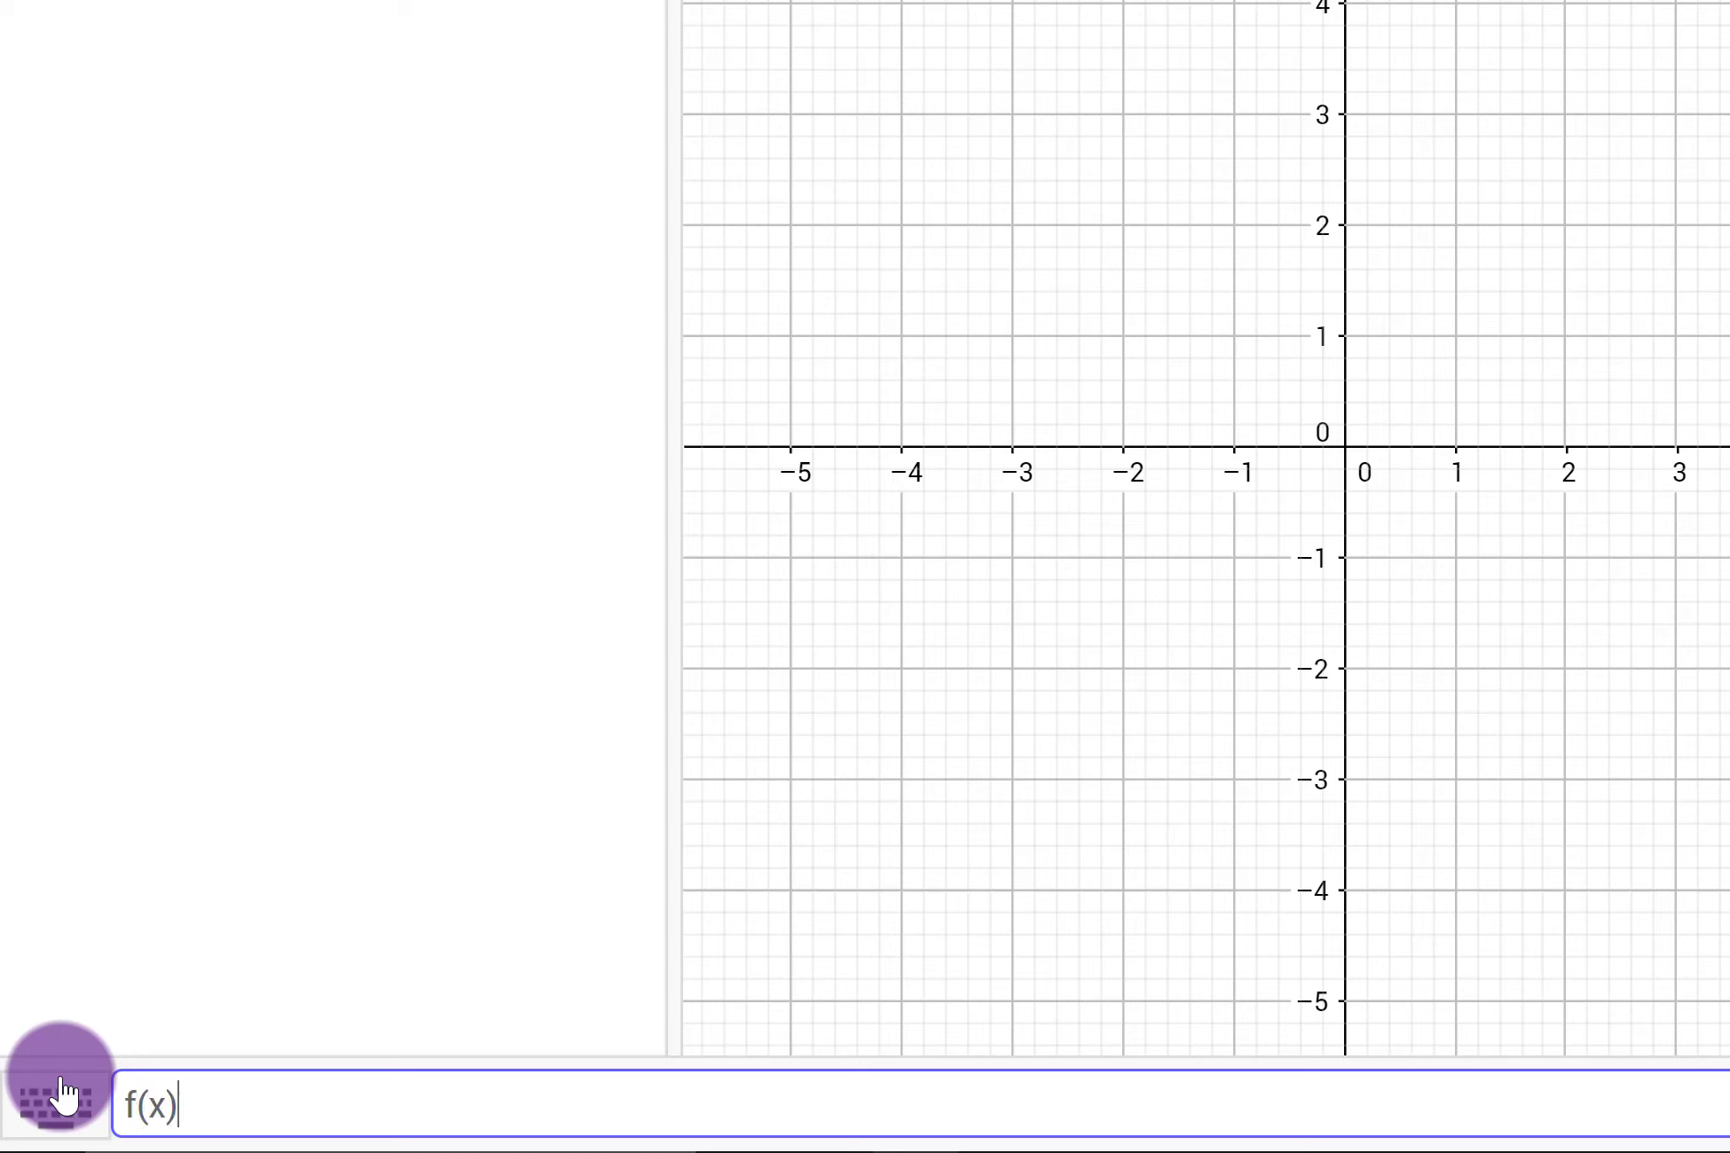
type(" = e^s")
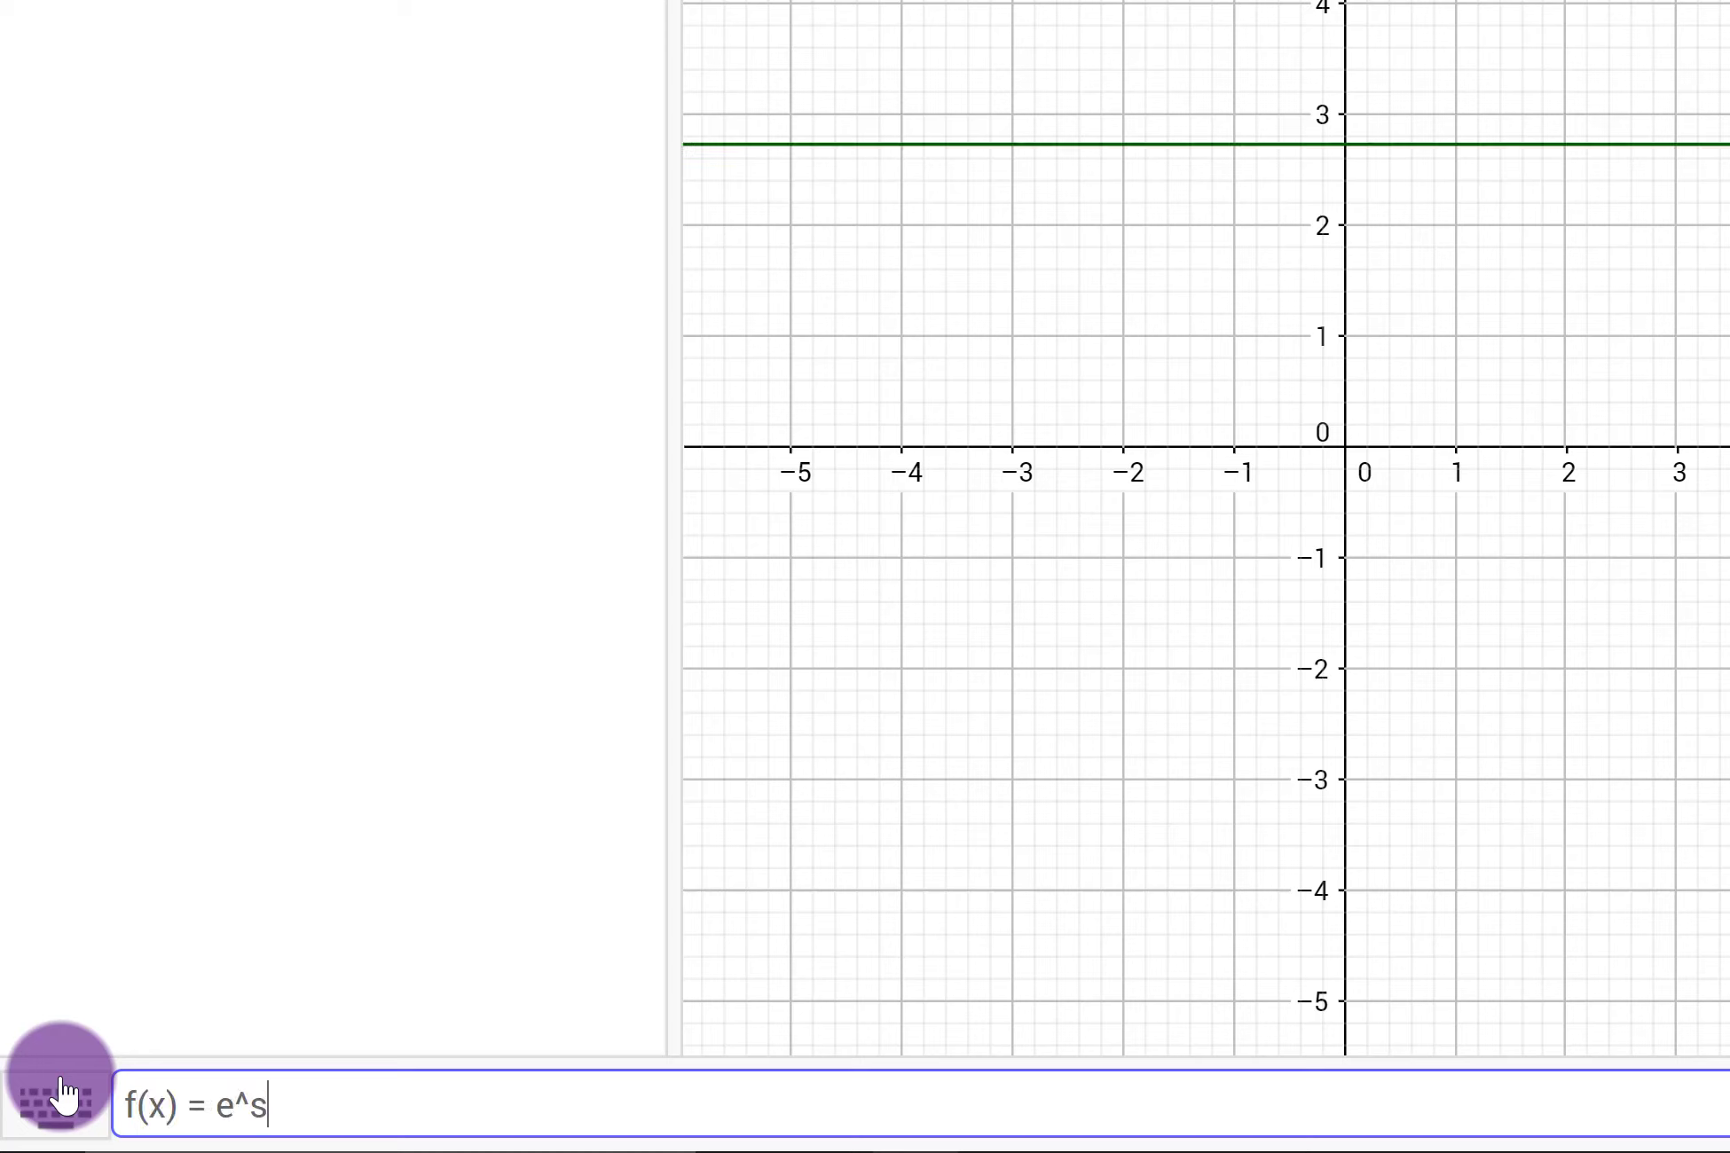
type("in(x)")
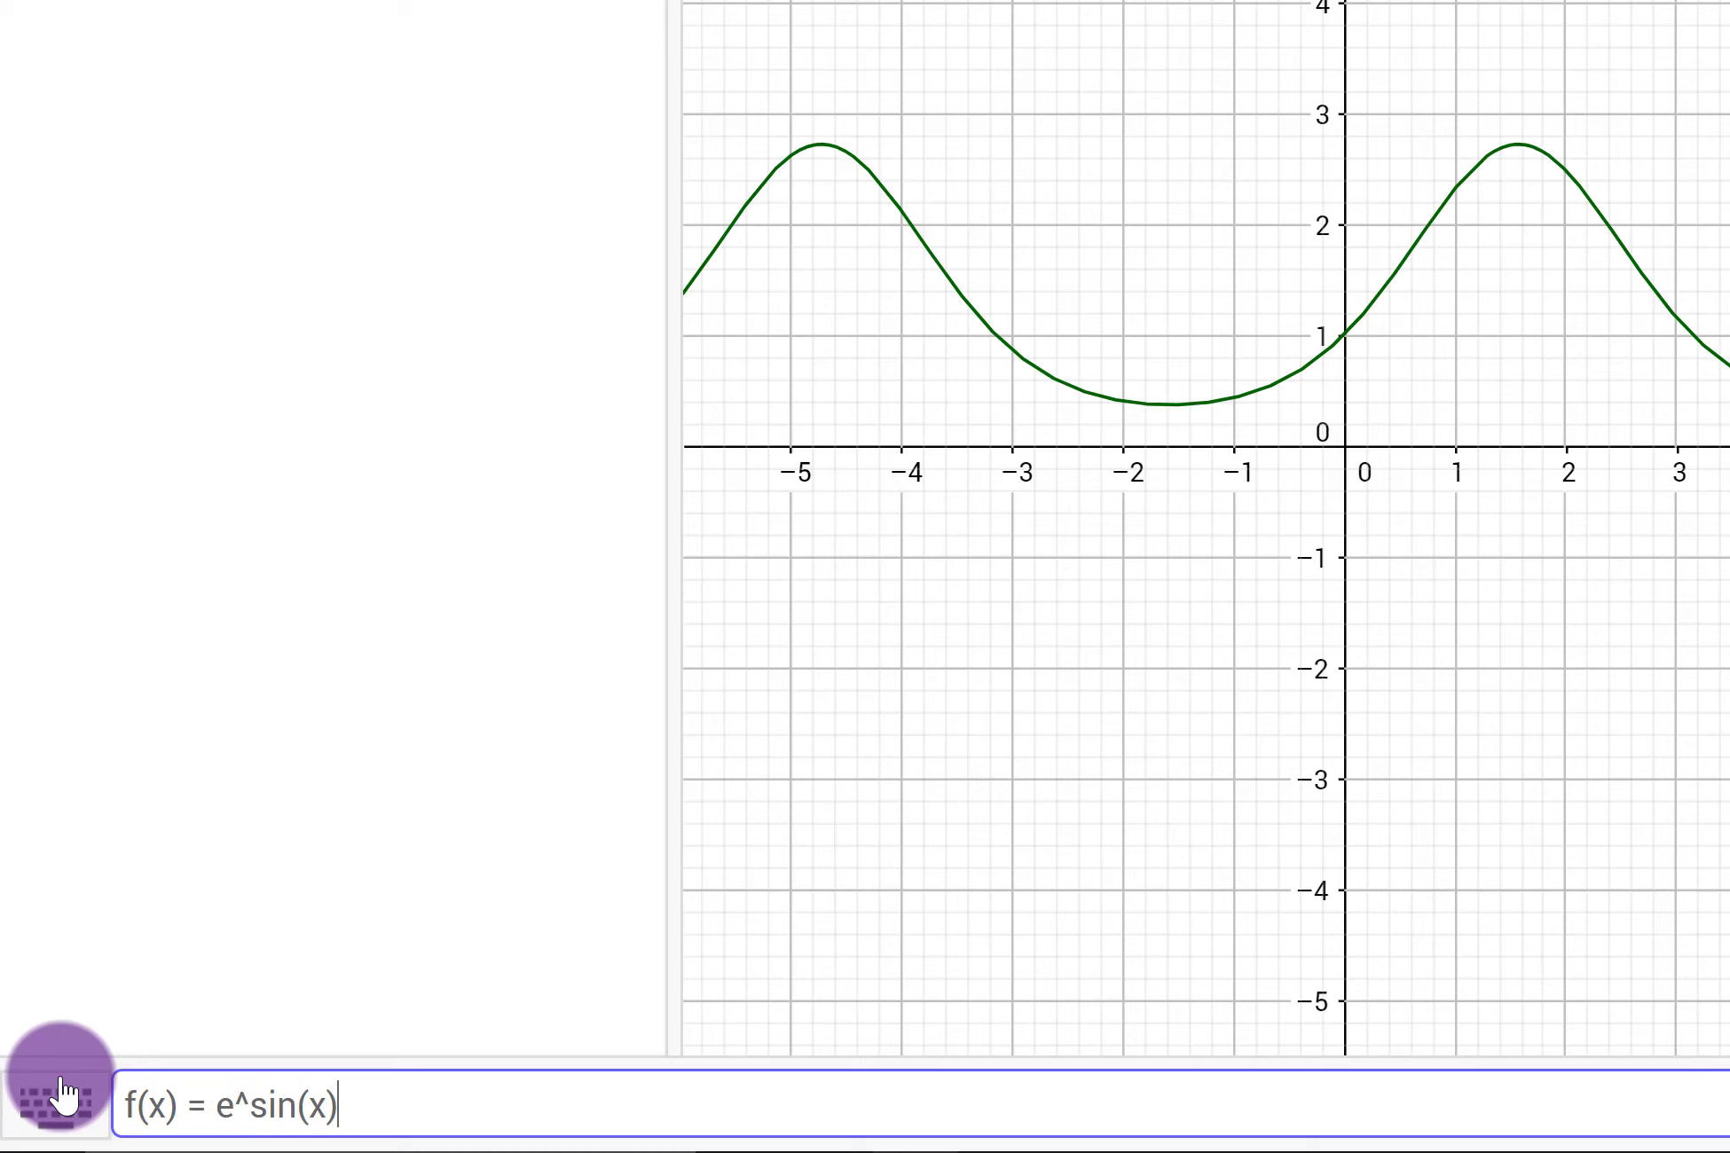
key("Return")
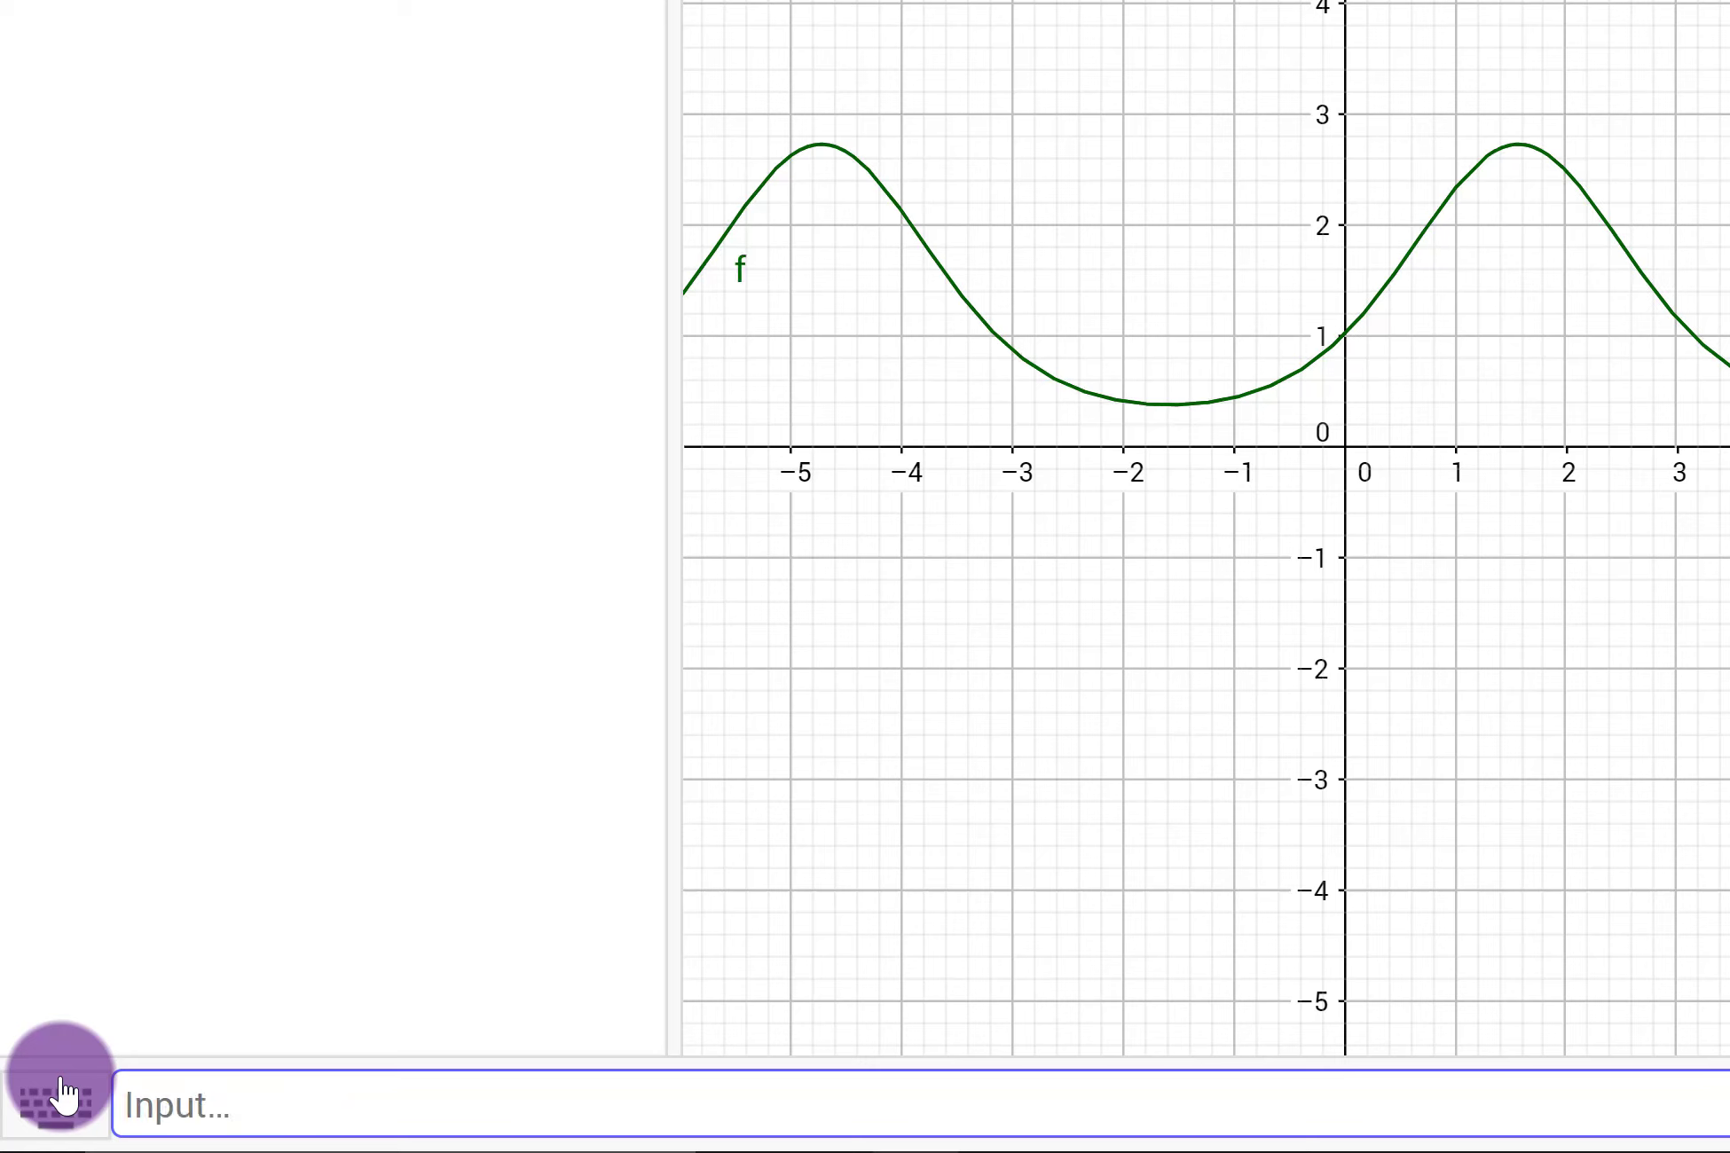
Step: Start defining a list named Points as a Sequence of the points (i, f(i))
left_click(60, 1079)
left_click(1424, 1084)
type("Points")
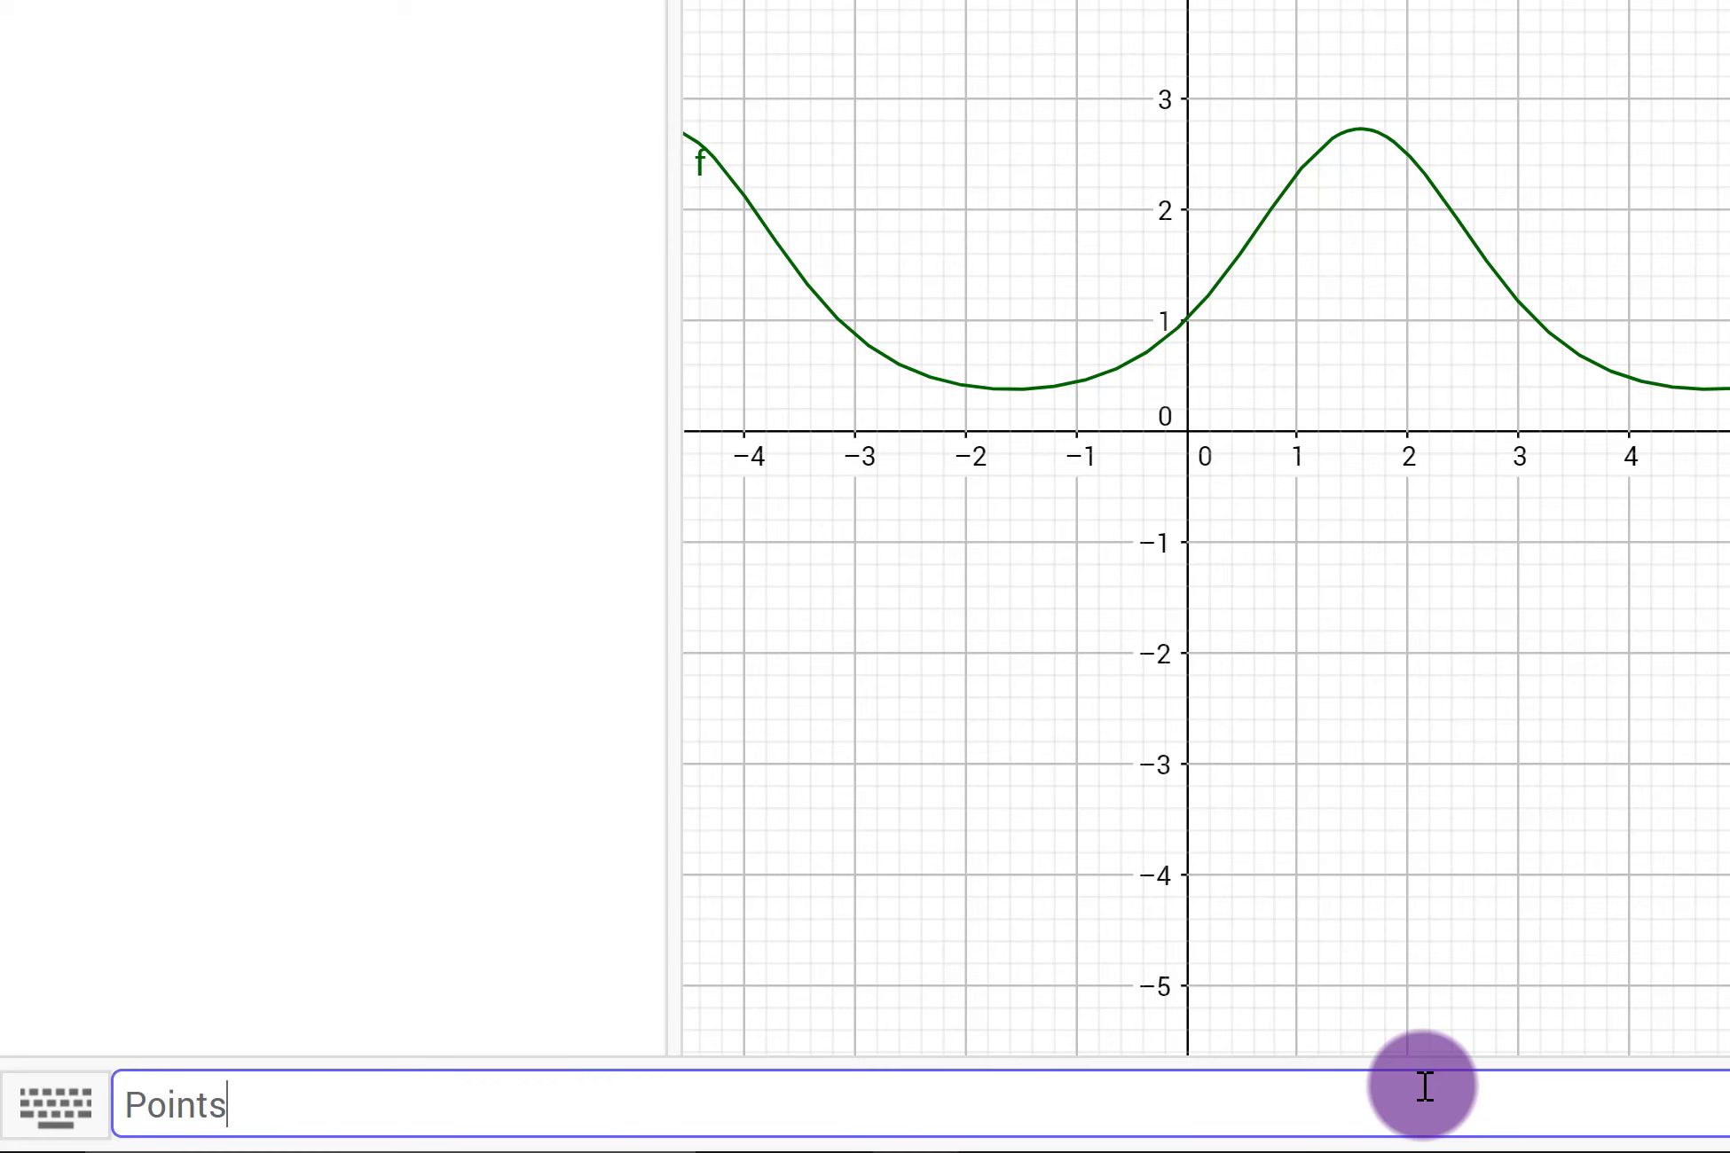
type(" = Sequence")
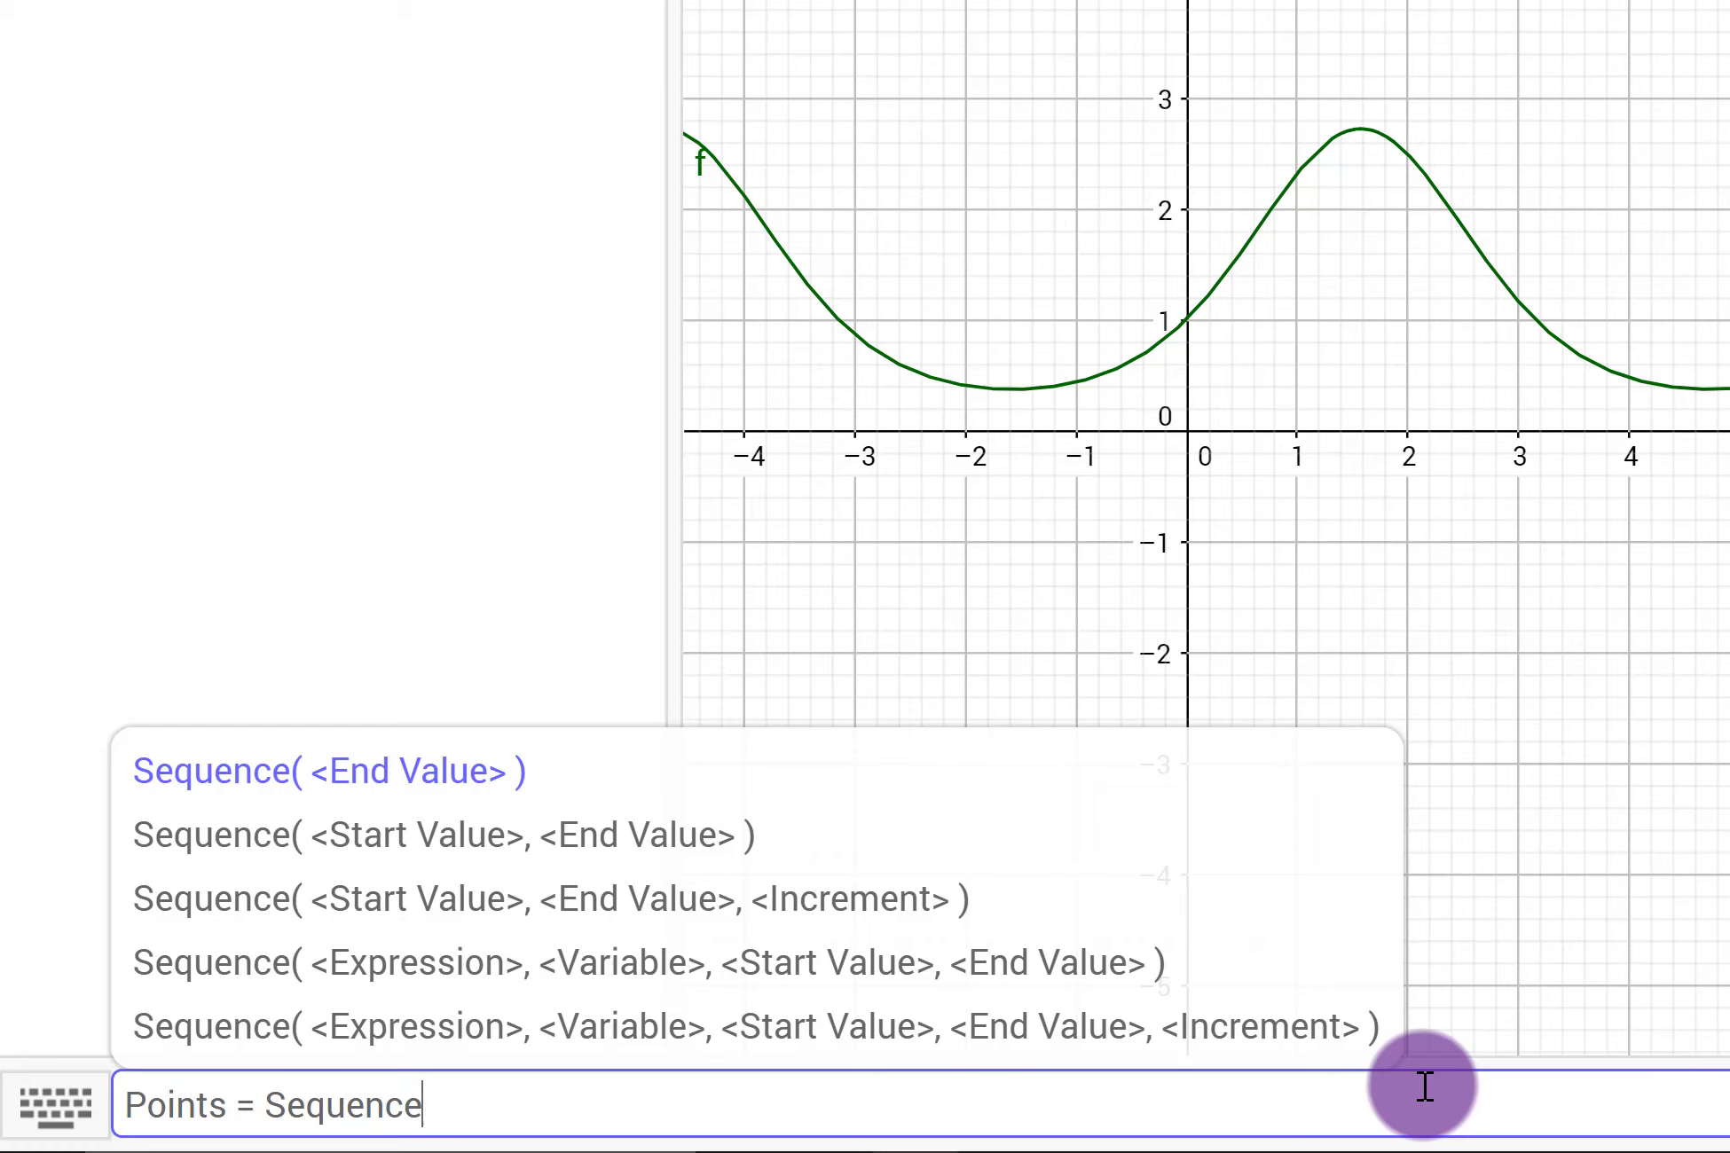
type("( ")
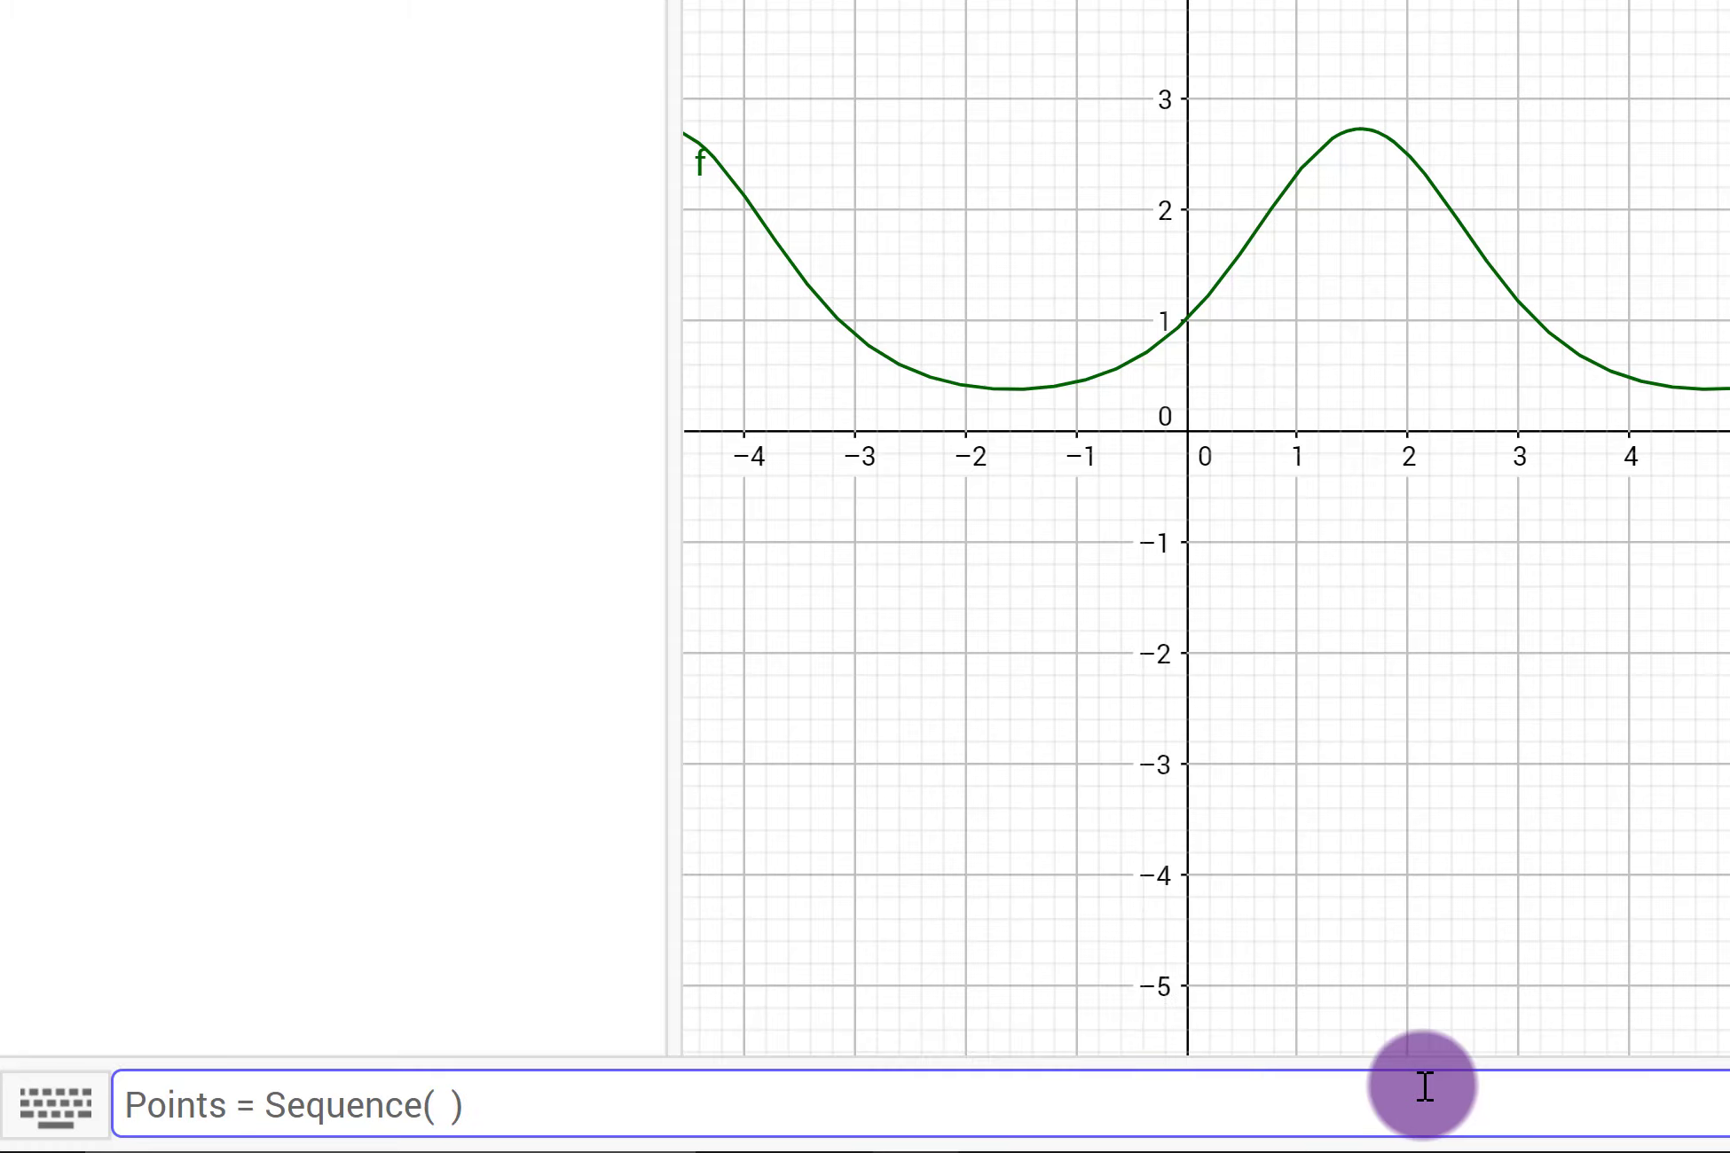
type("(i, f(i")
key("Right")
key("Right")
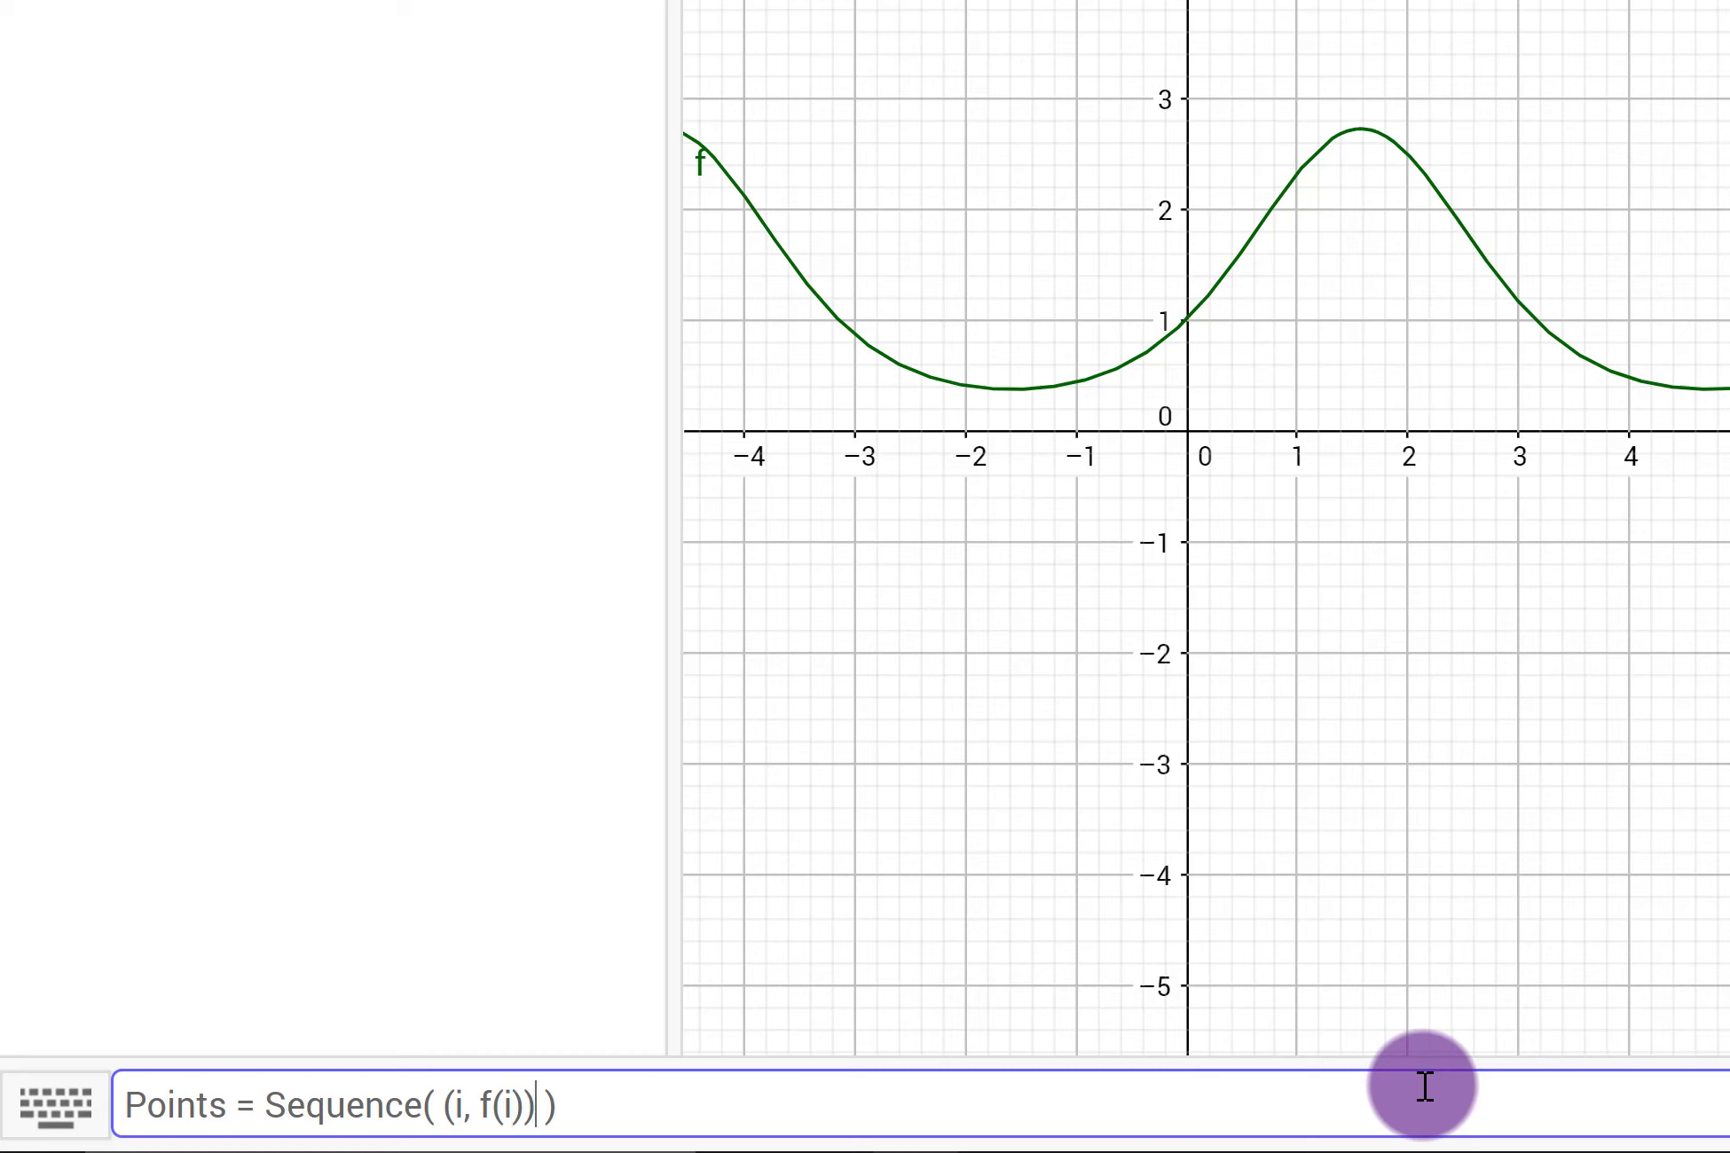
Step: Complete the Sequence with variable i running from 0 to 5 in increments of 0.5 and enter it
type(", i, 0, 5")
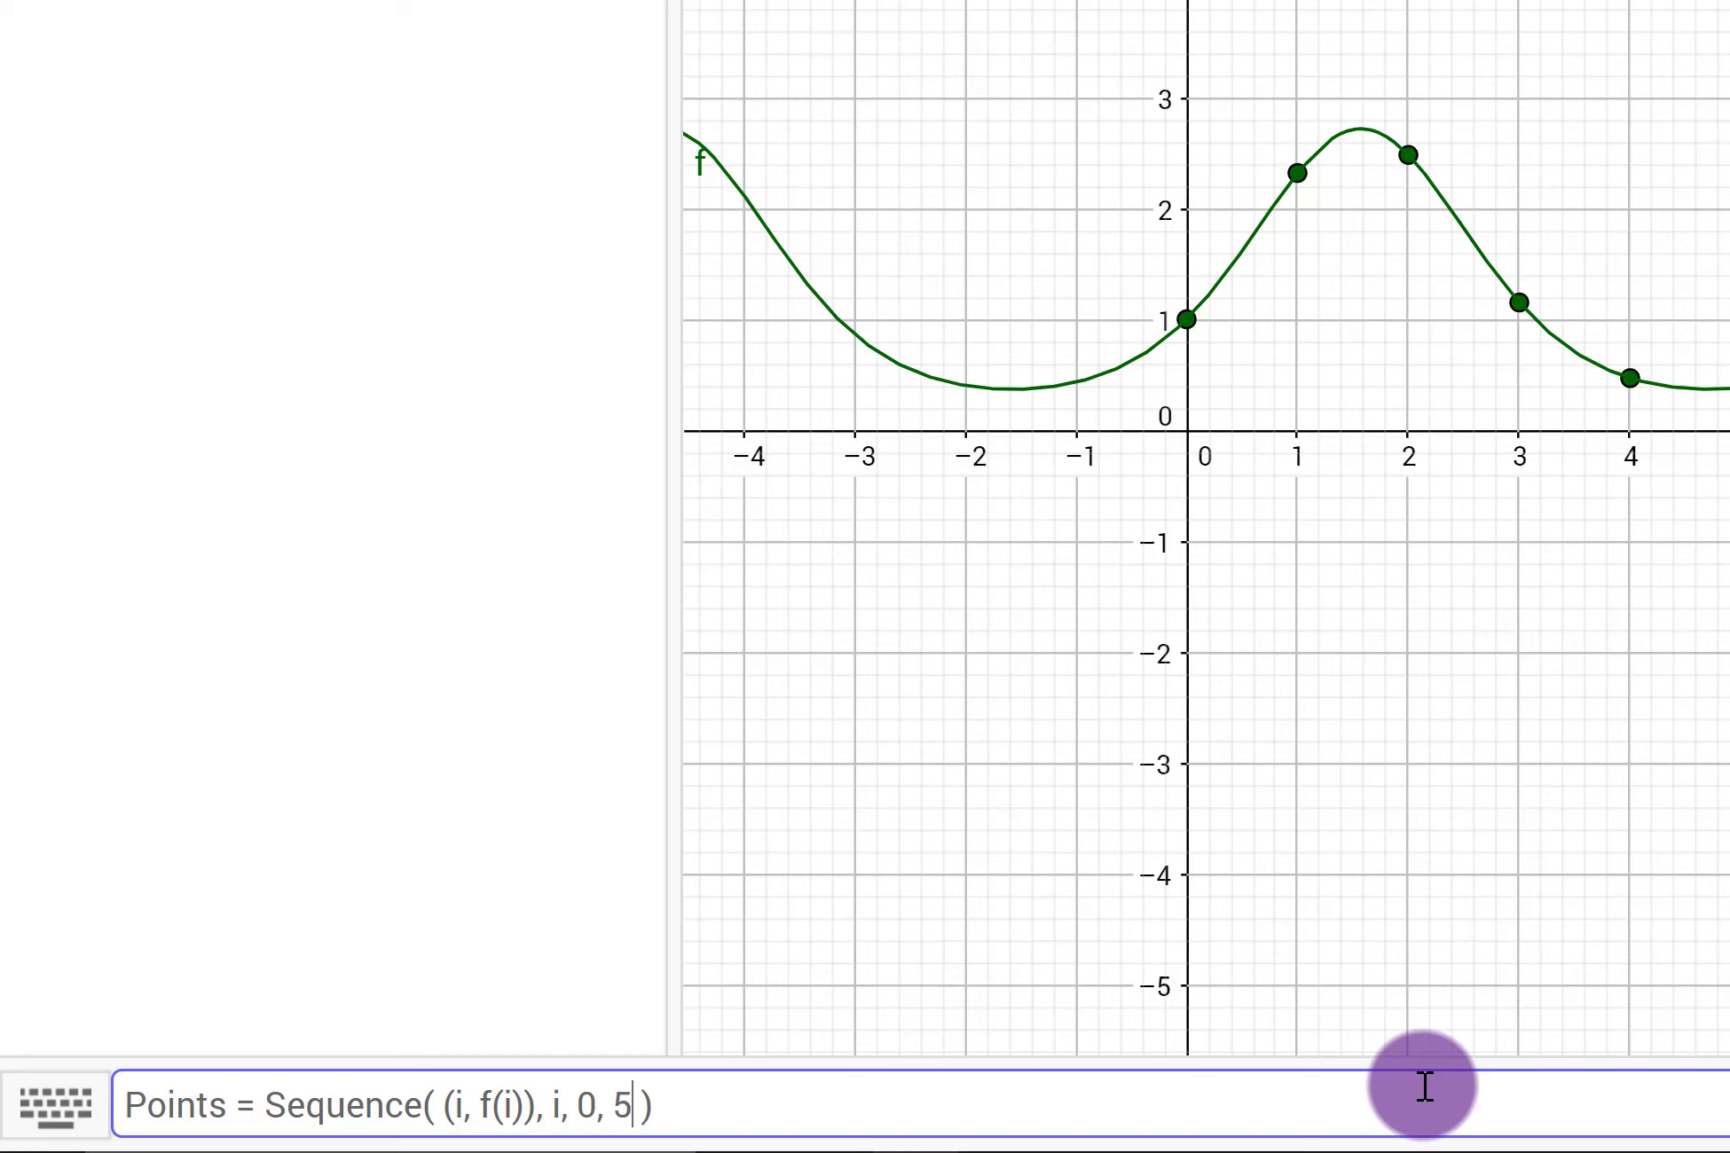
type(", 0.5")
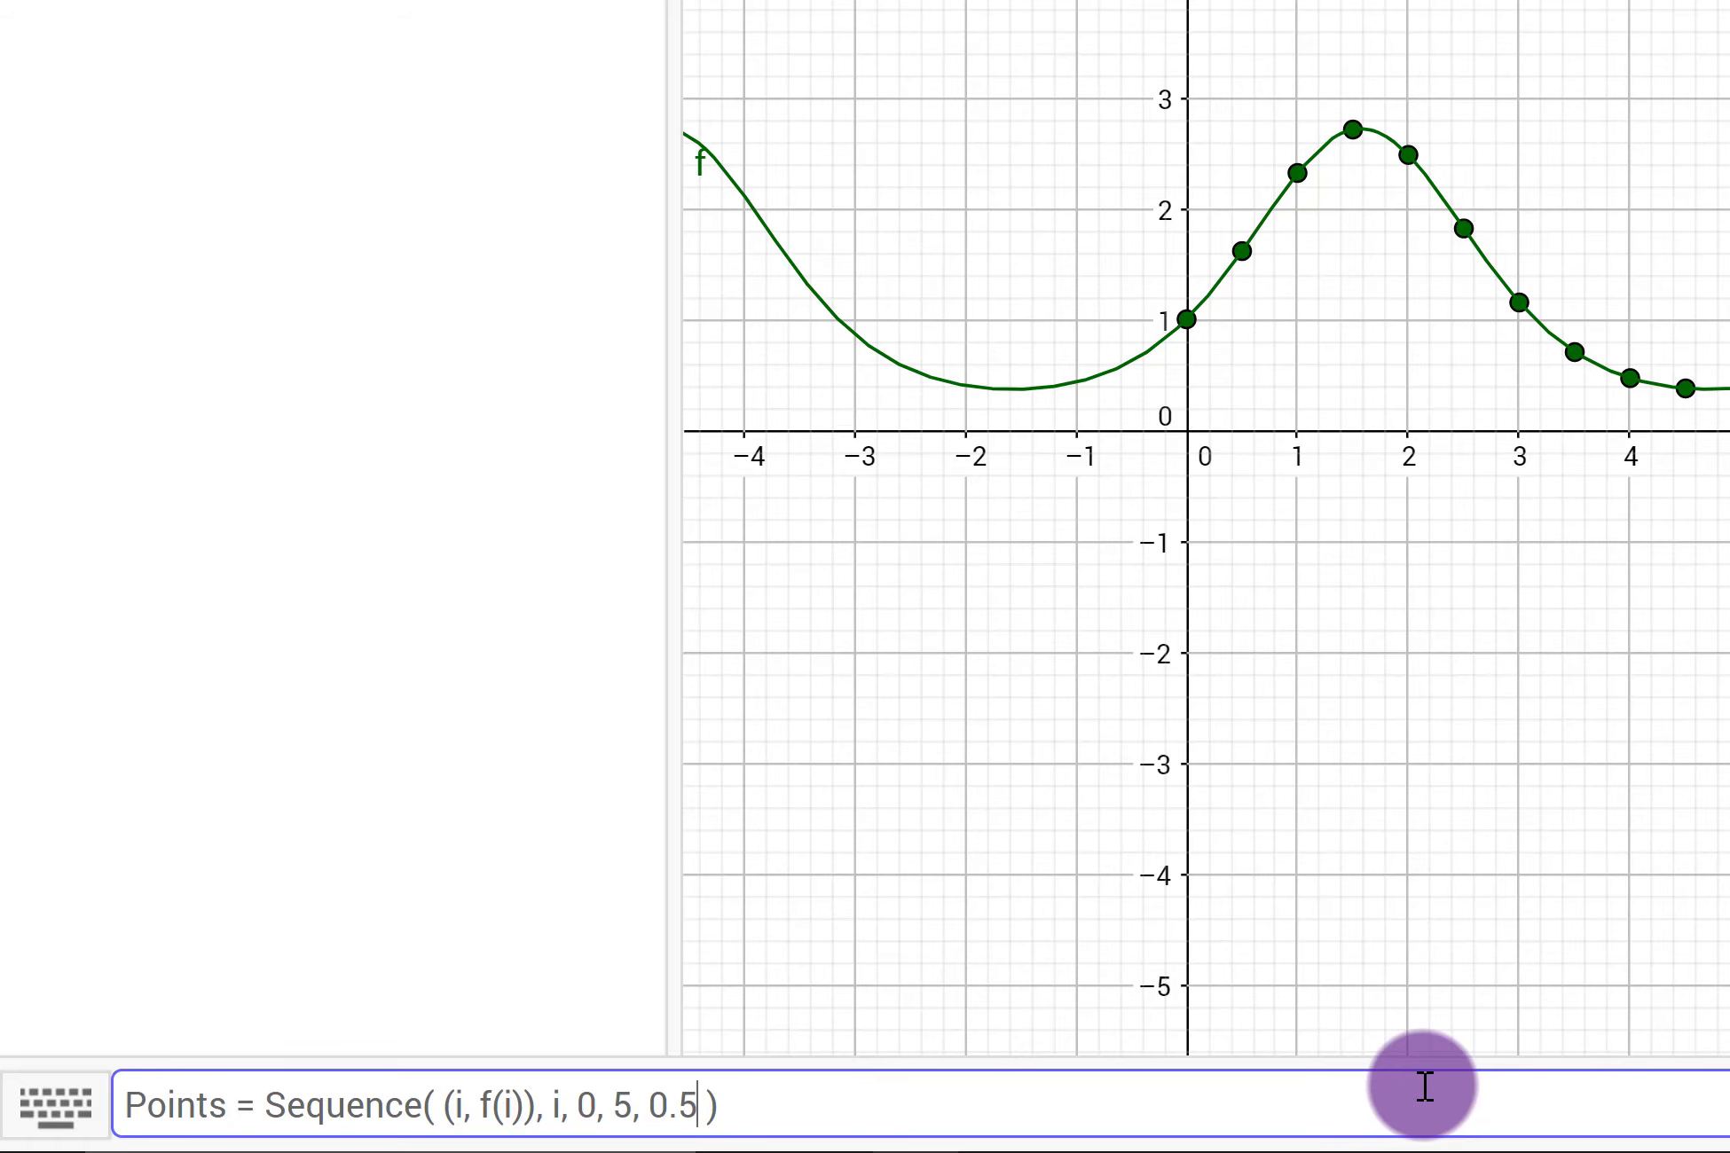
key("Return")
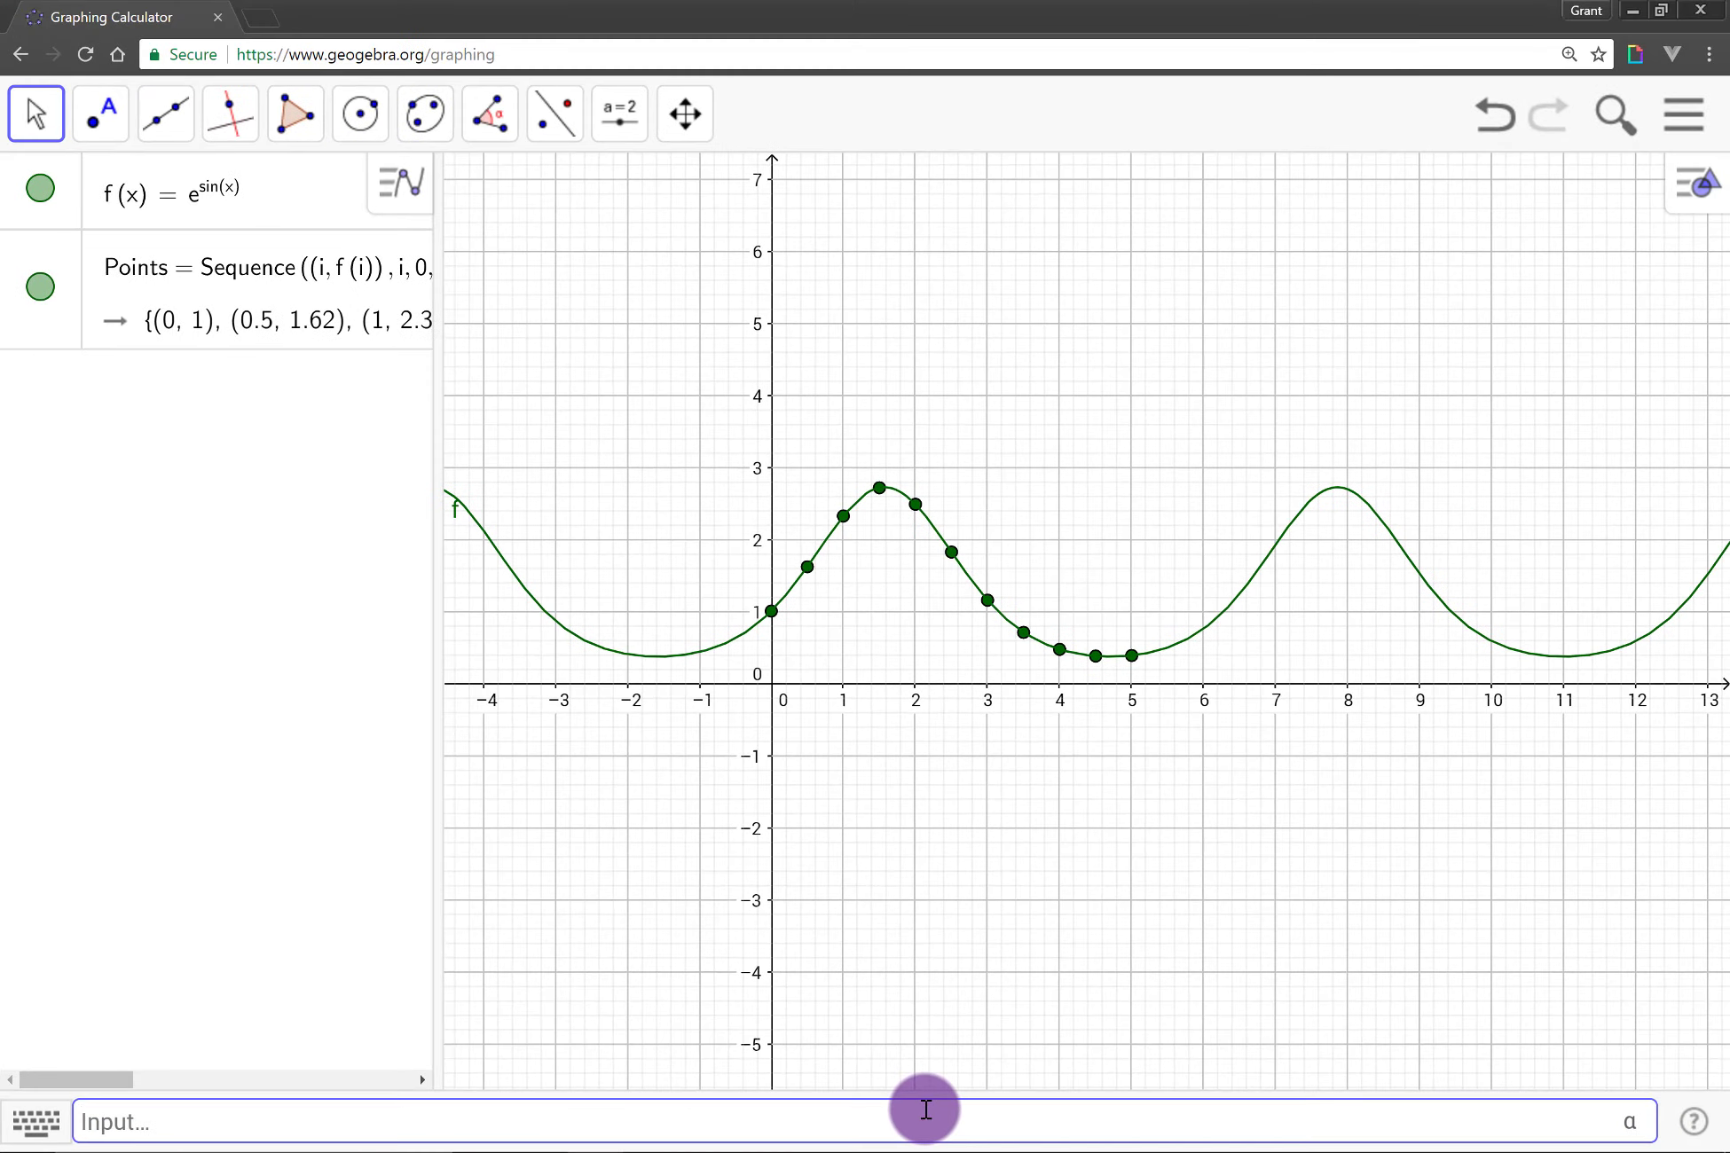
Step: Restyle the Points list with a blue colour and a point size of 6
scroll(915, 606, "up", 4)
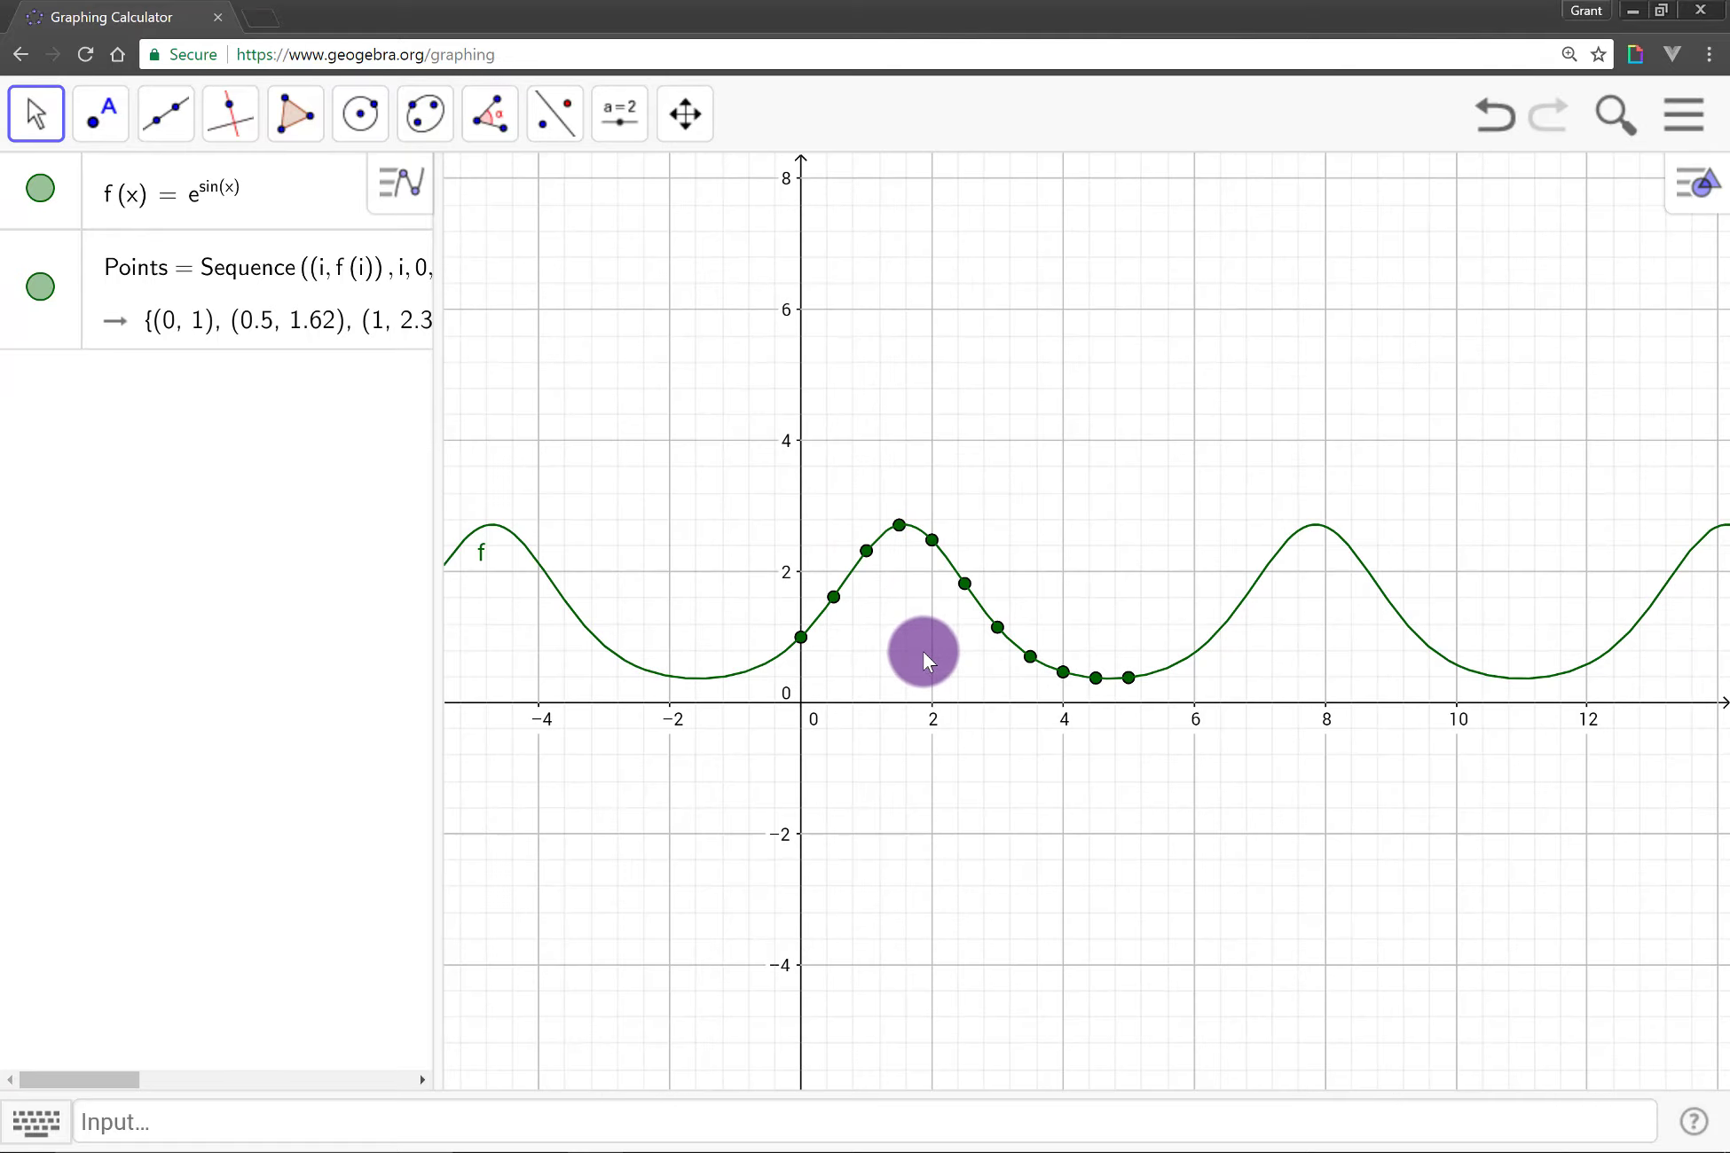
scroll(921, 674, "up", 5)
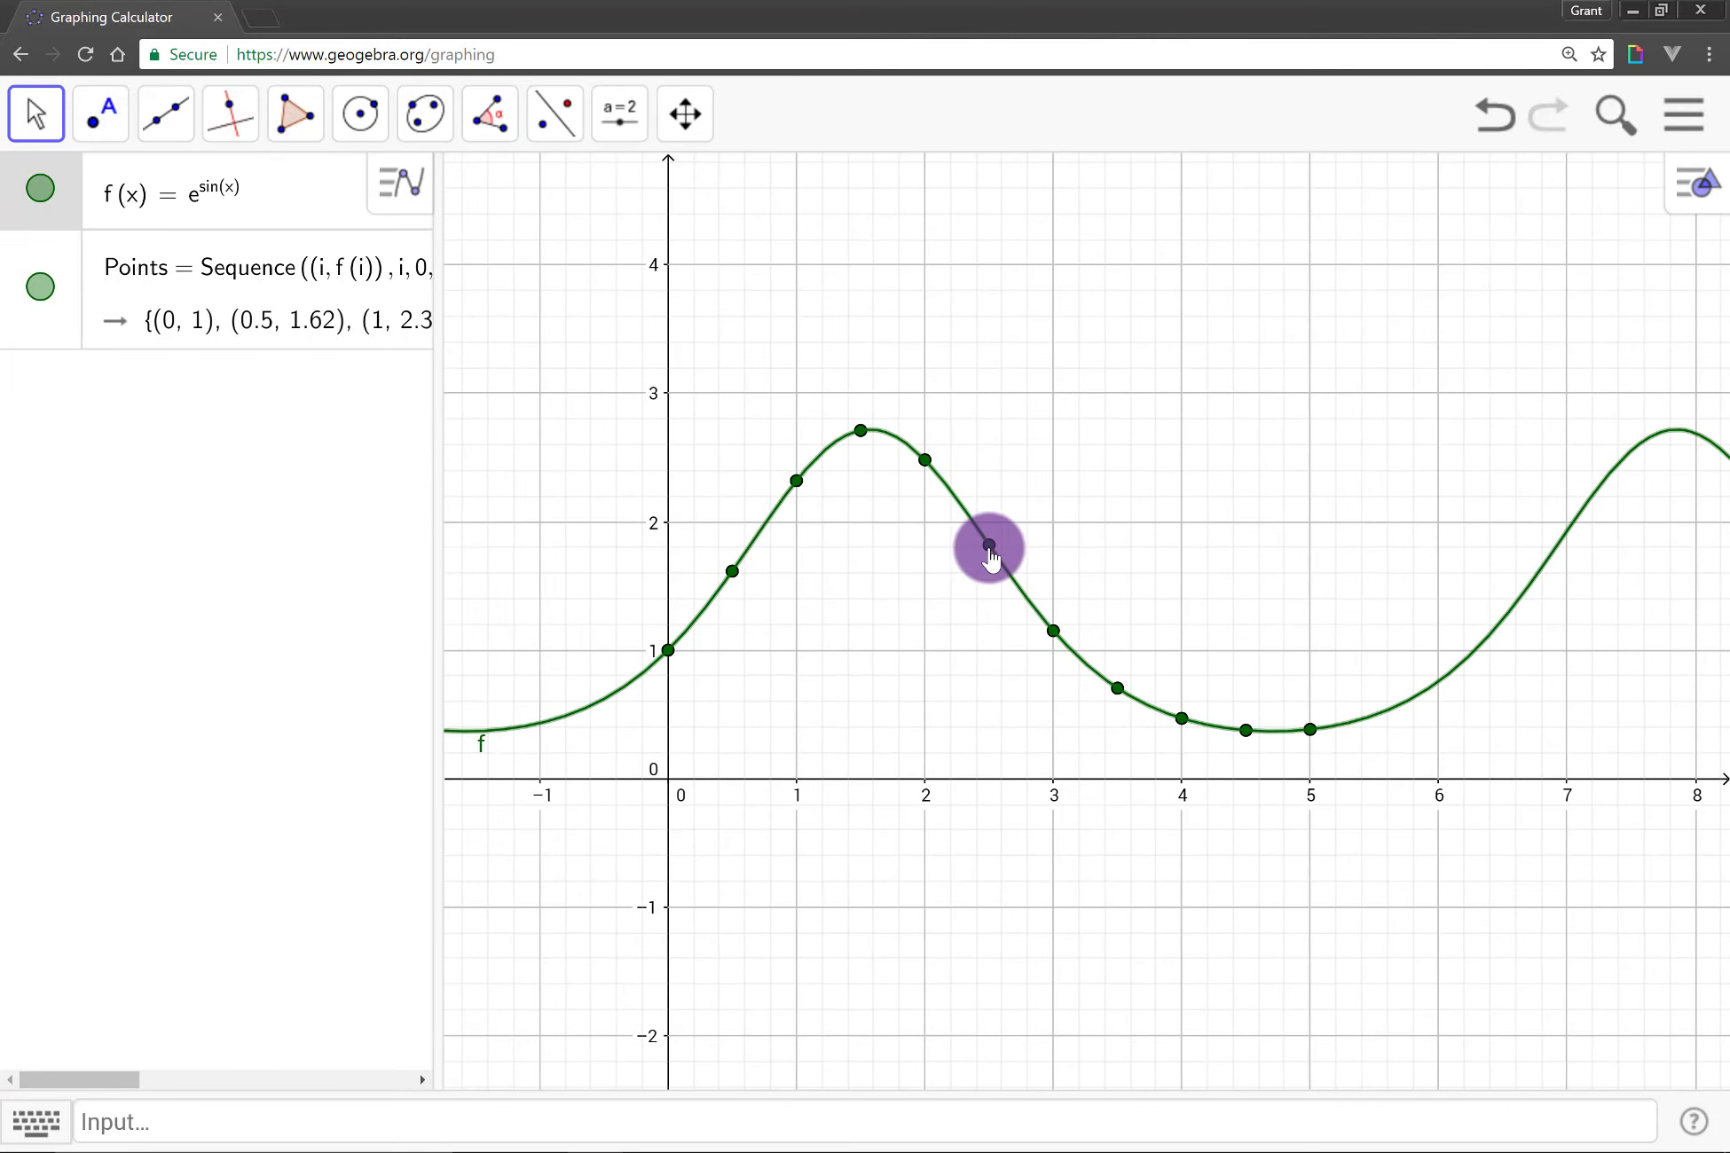
left_click(987, 547)
left_click(1690, 177)
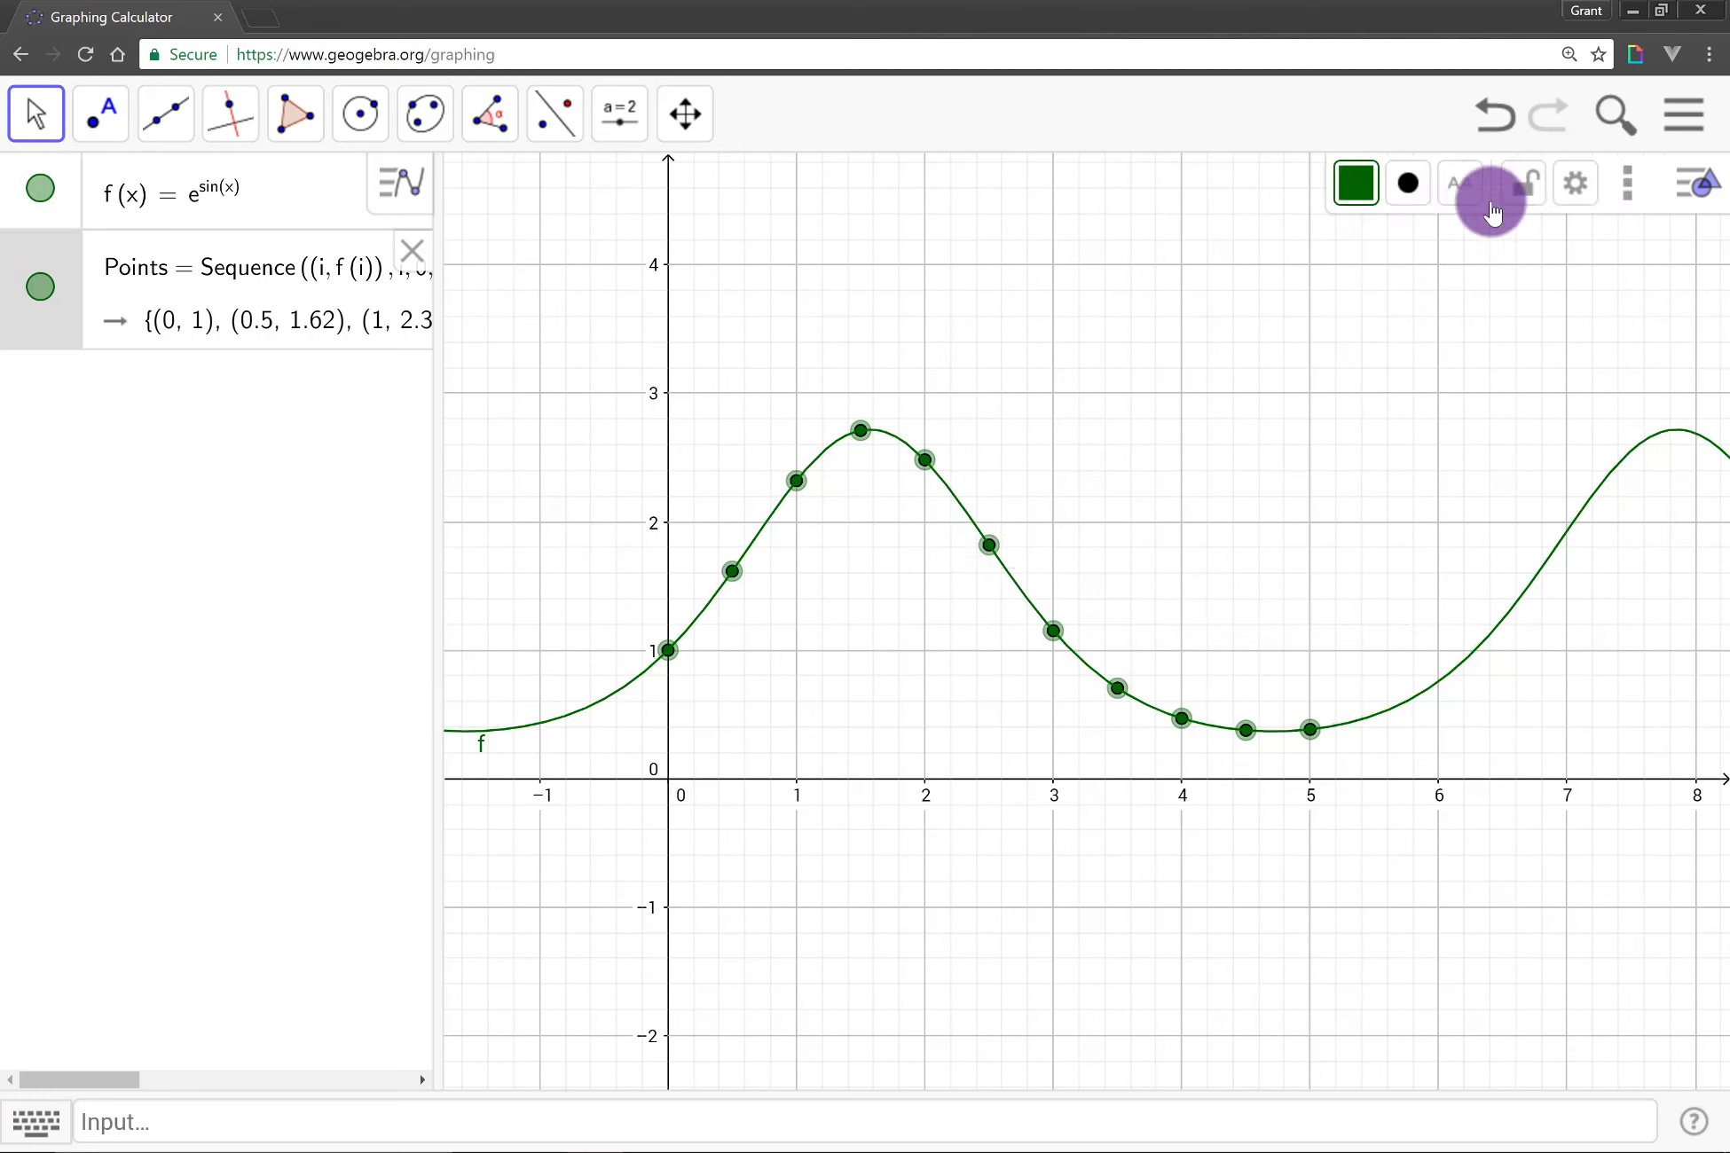
left_click(1349, 189)
left_click(1419, 241)
left_click(1412, 183)
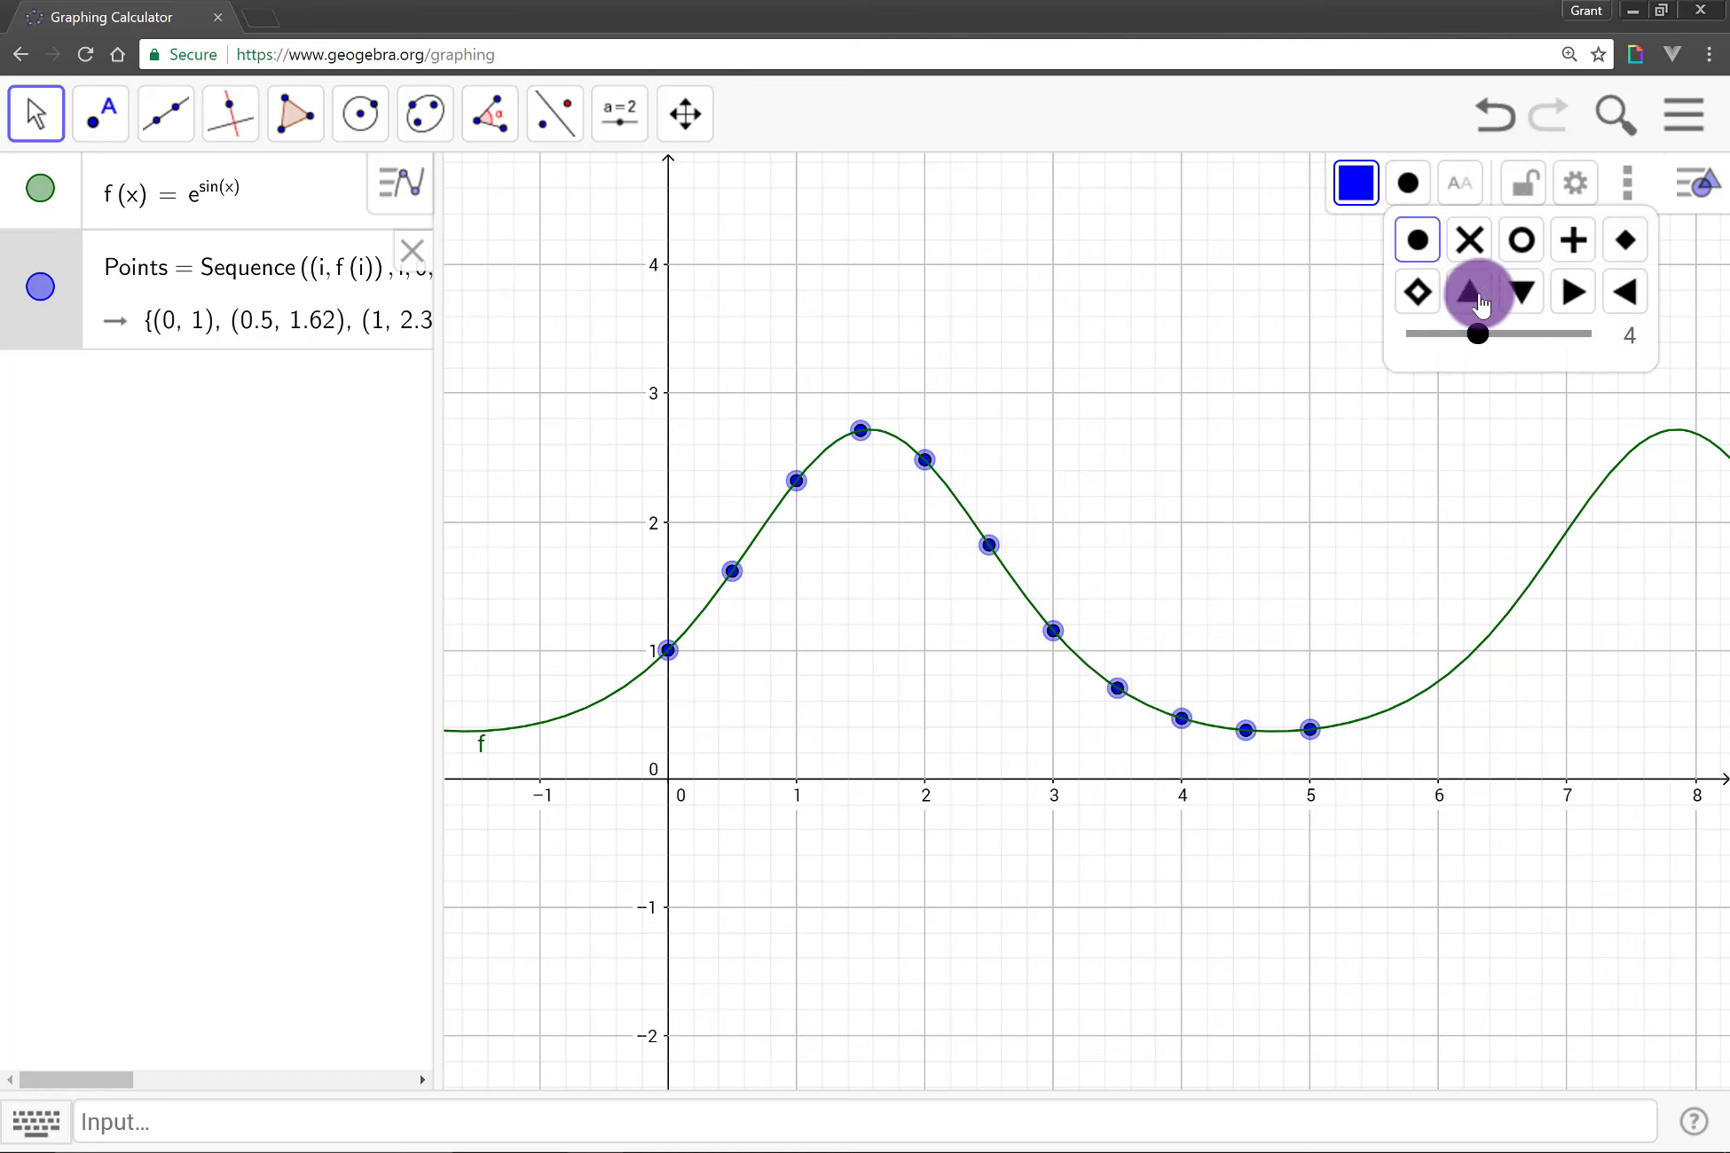
left_click_drag(1499, 346, 1506, 340)
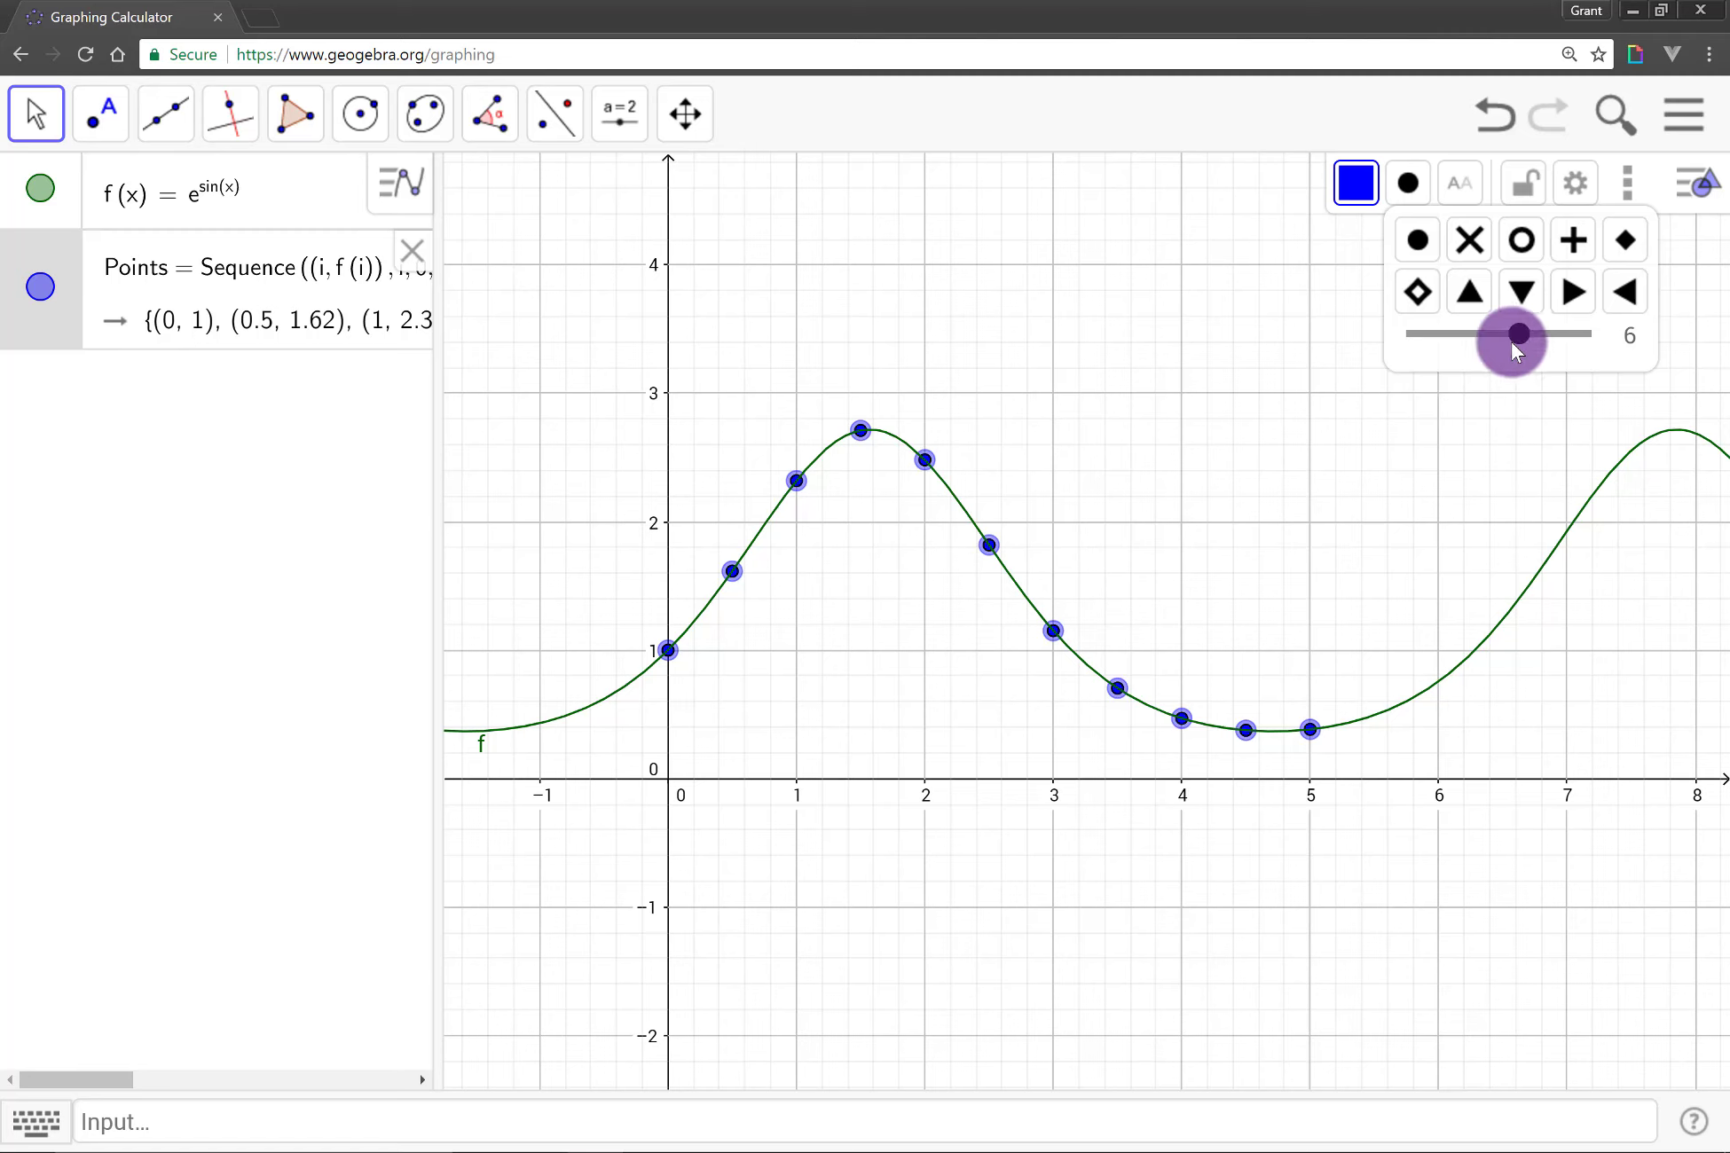
left_click(1211, 551)
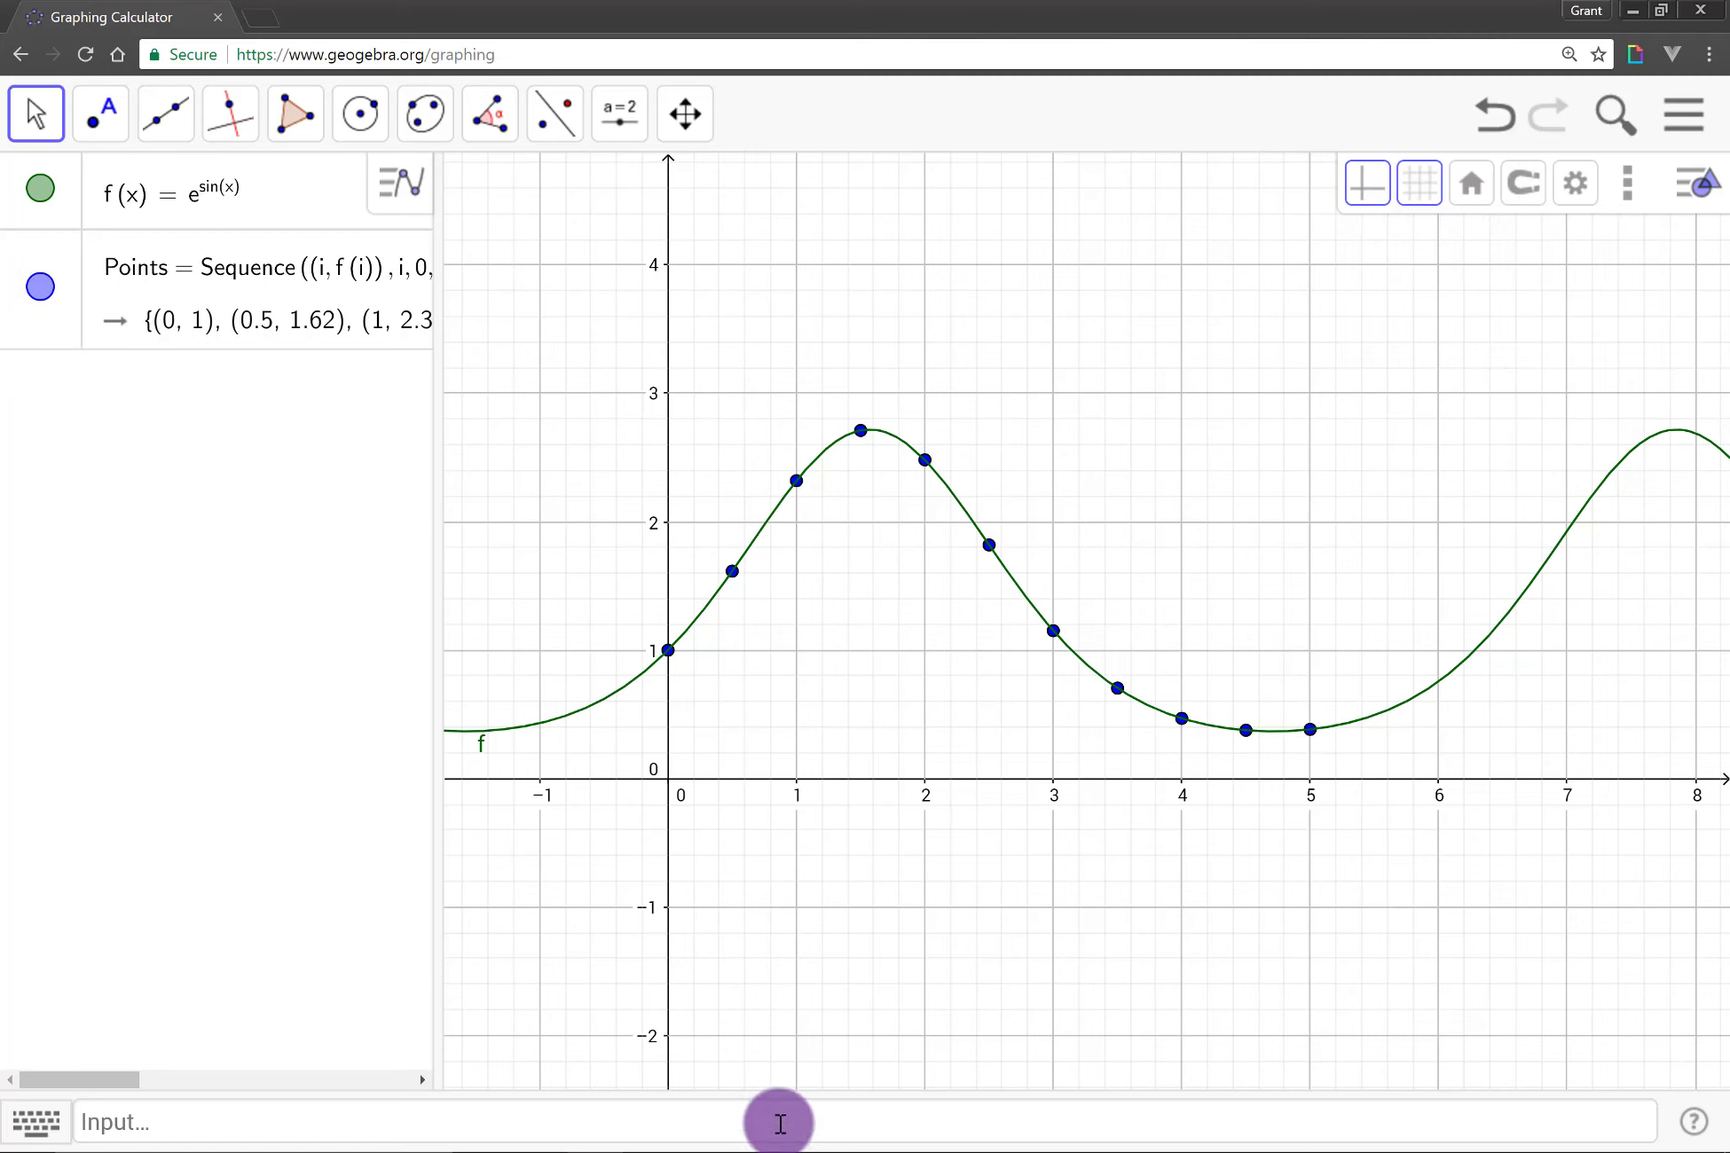
Step: Redefine the function as f(x) = cos(x) + sin(x)
left_click(773, 1109)
type("f(x) = cos(x)")
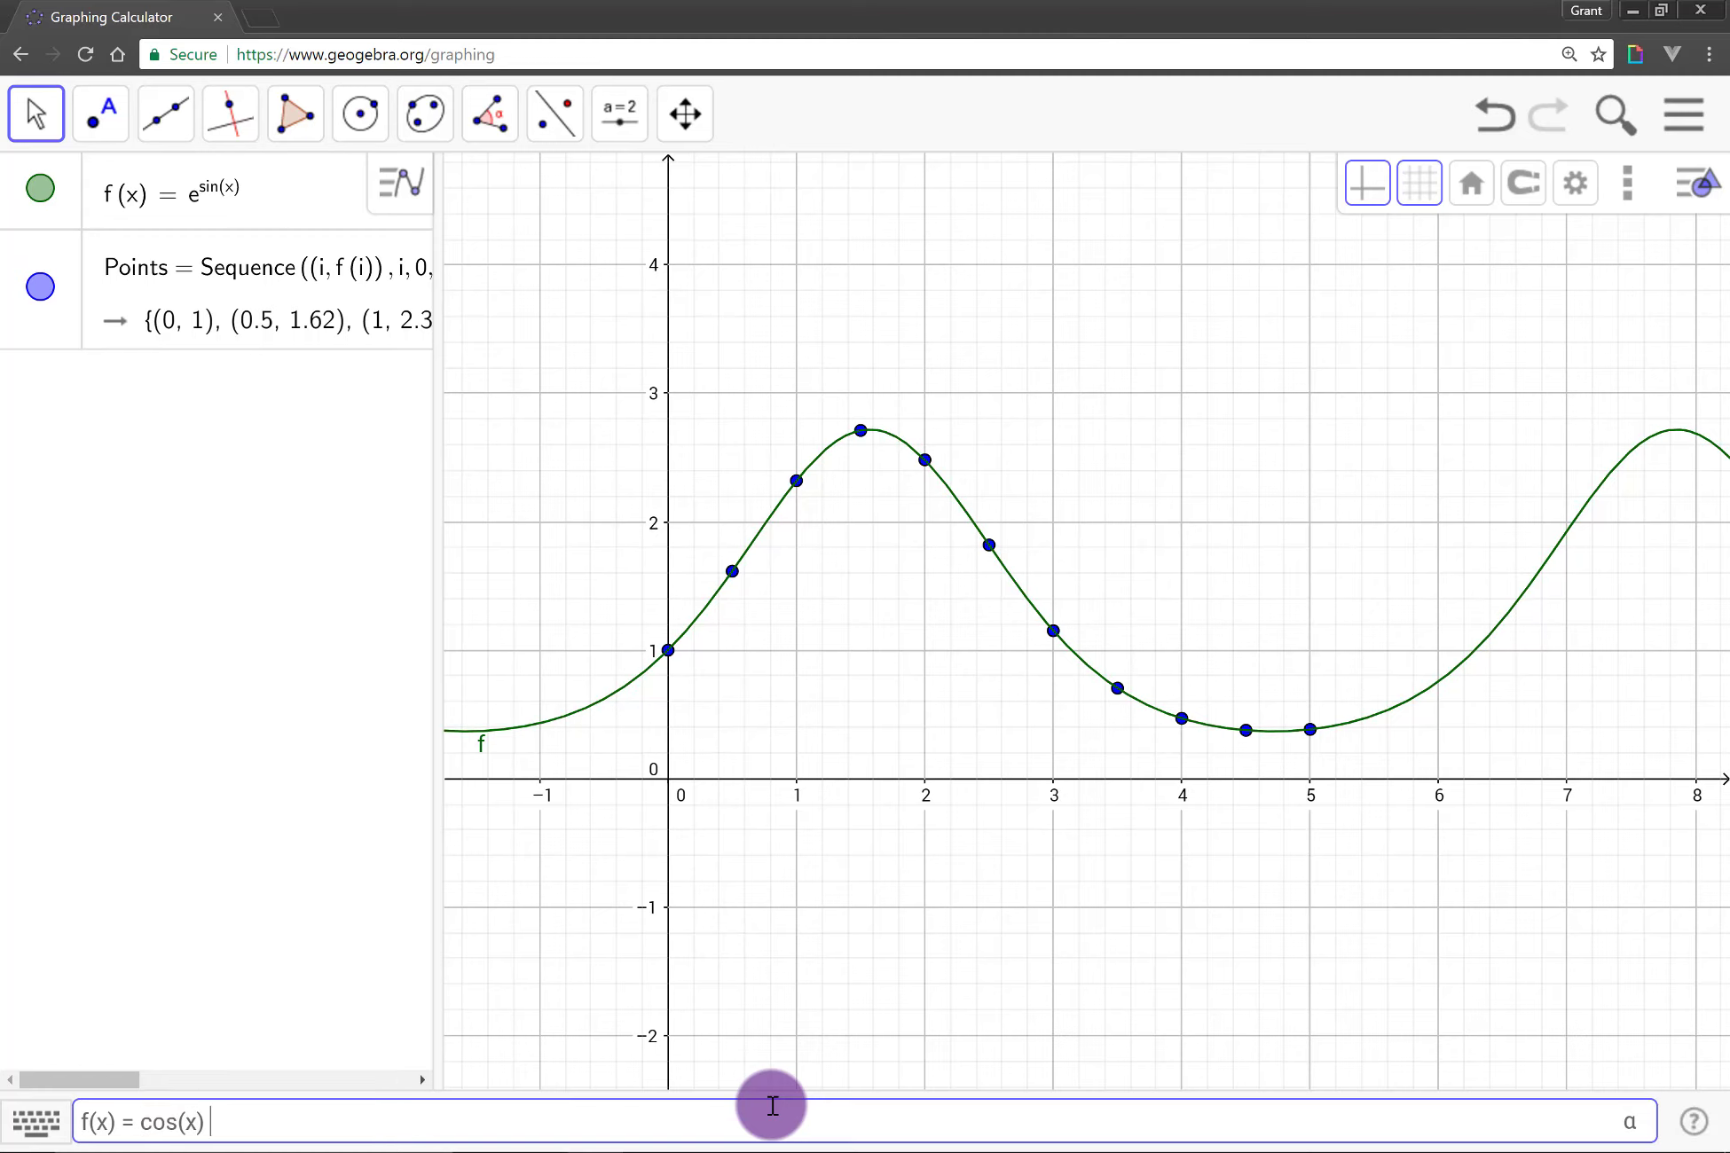
type(" + sin(x)")
key("Return")
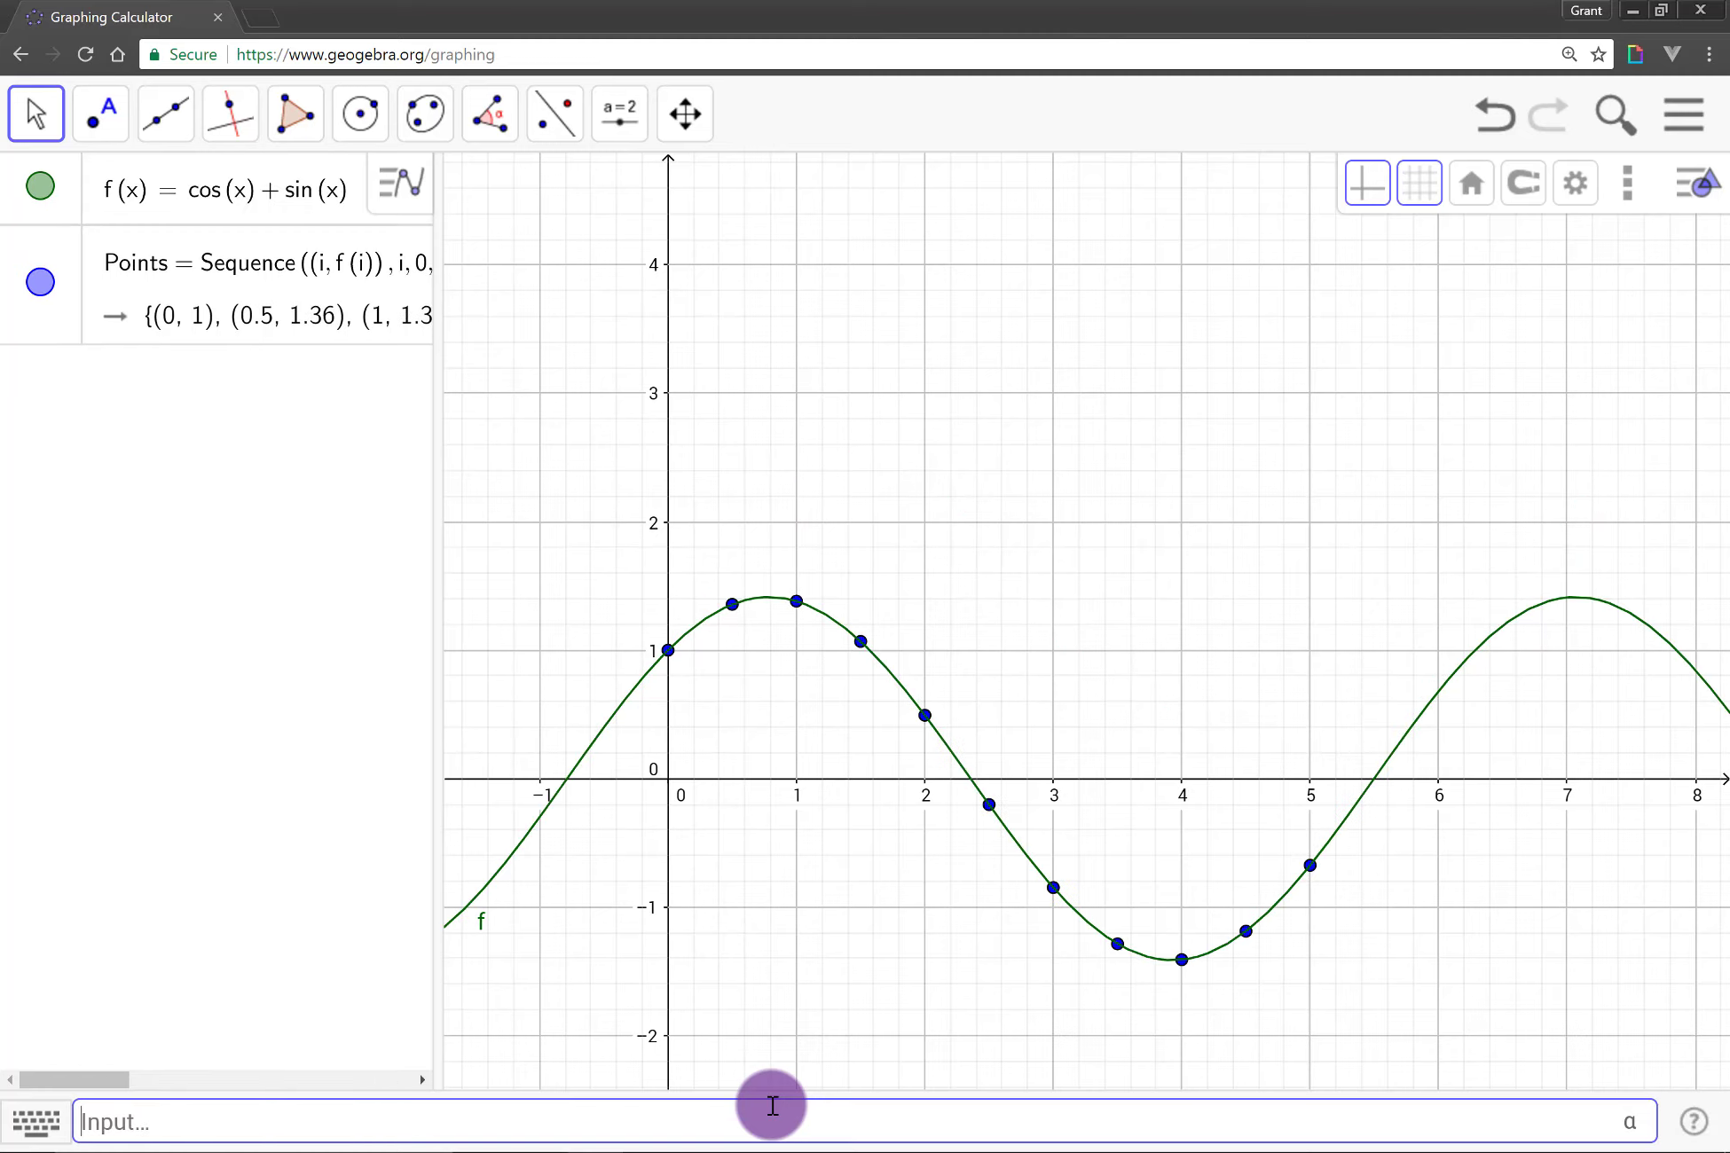
Step: Hide both the Points list and the function f from the graph
left_click_drag(753, 872, 837, 726)
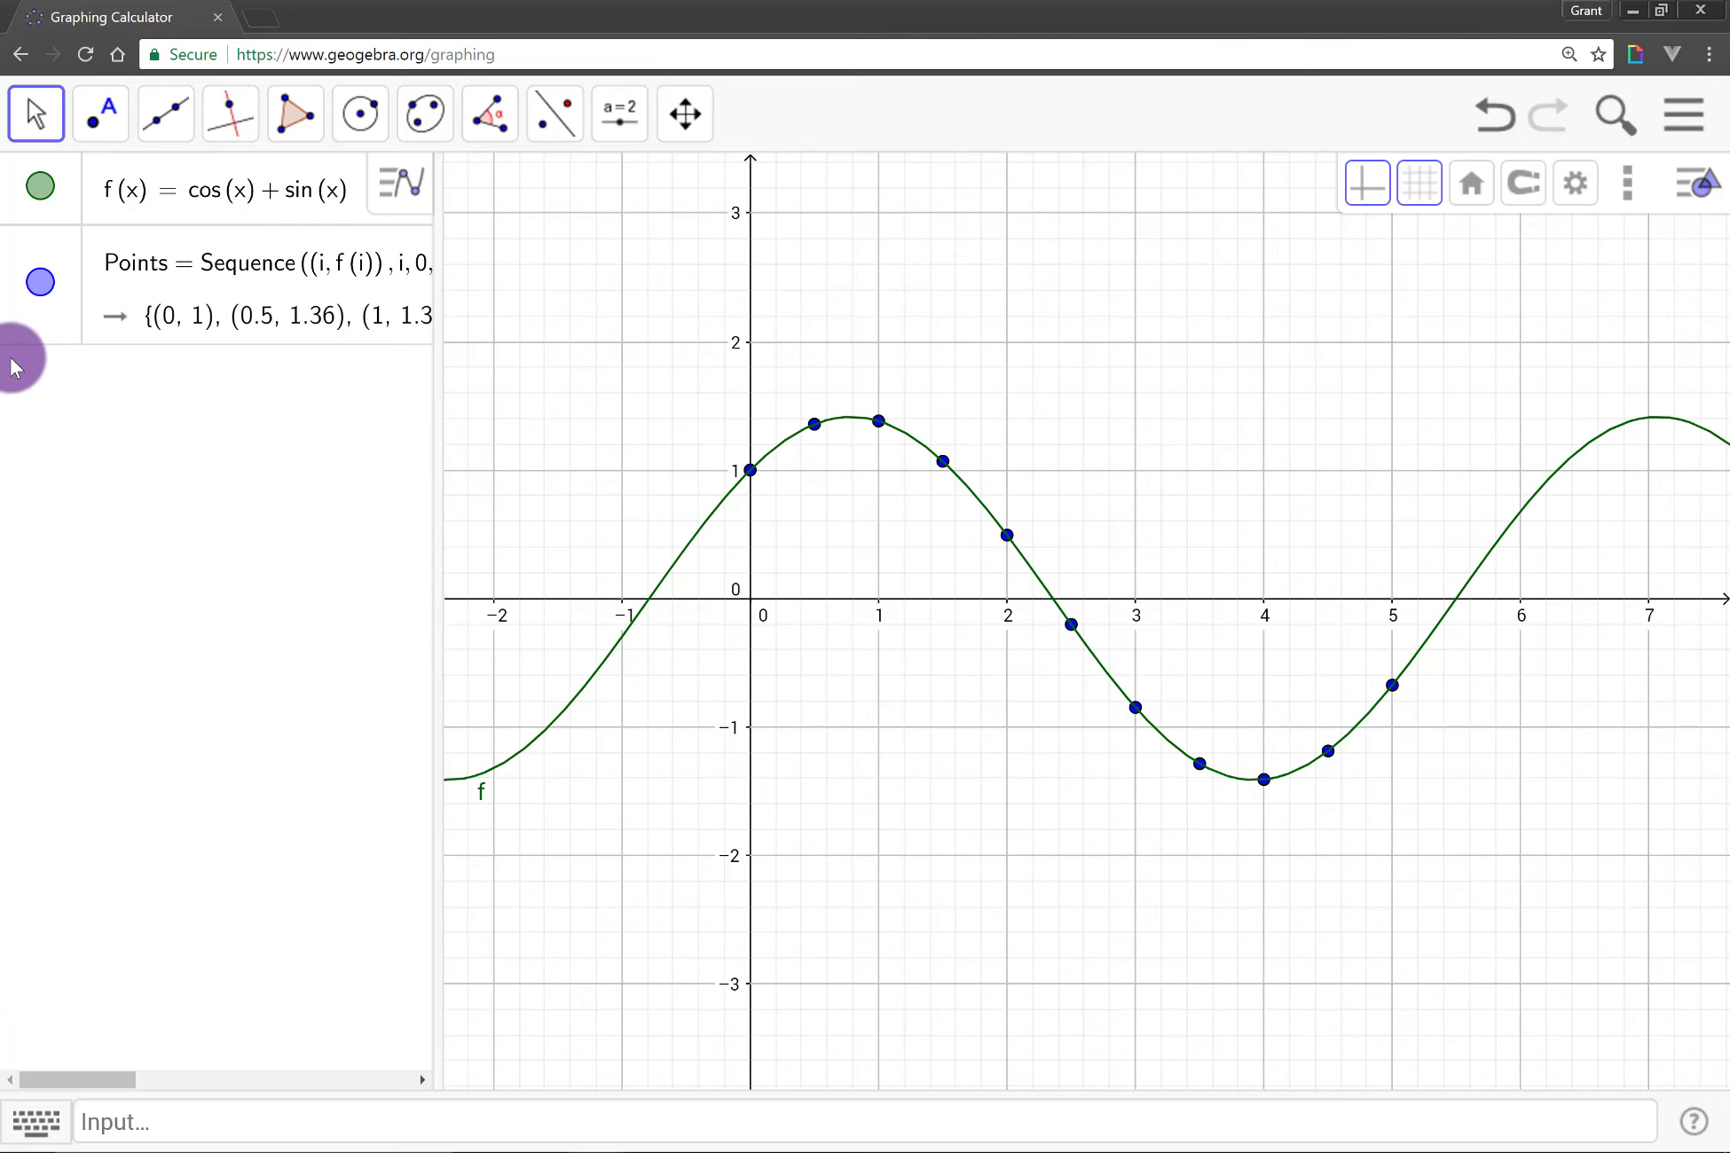
left_click(40, 283)
left_click(40, 186)
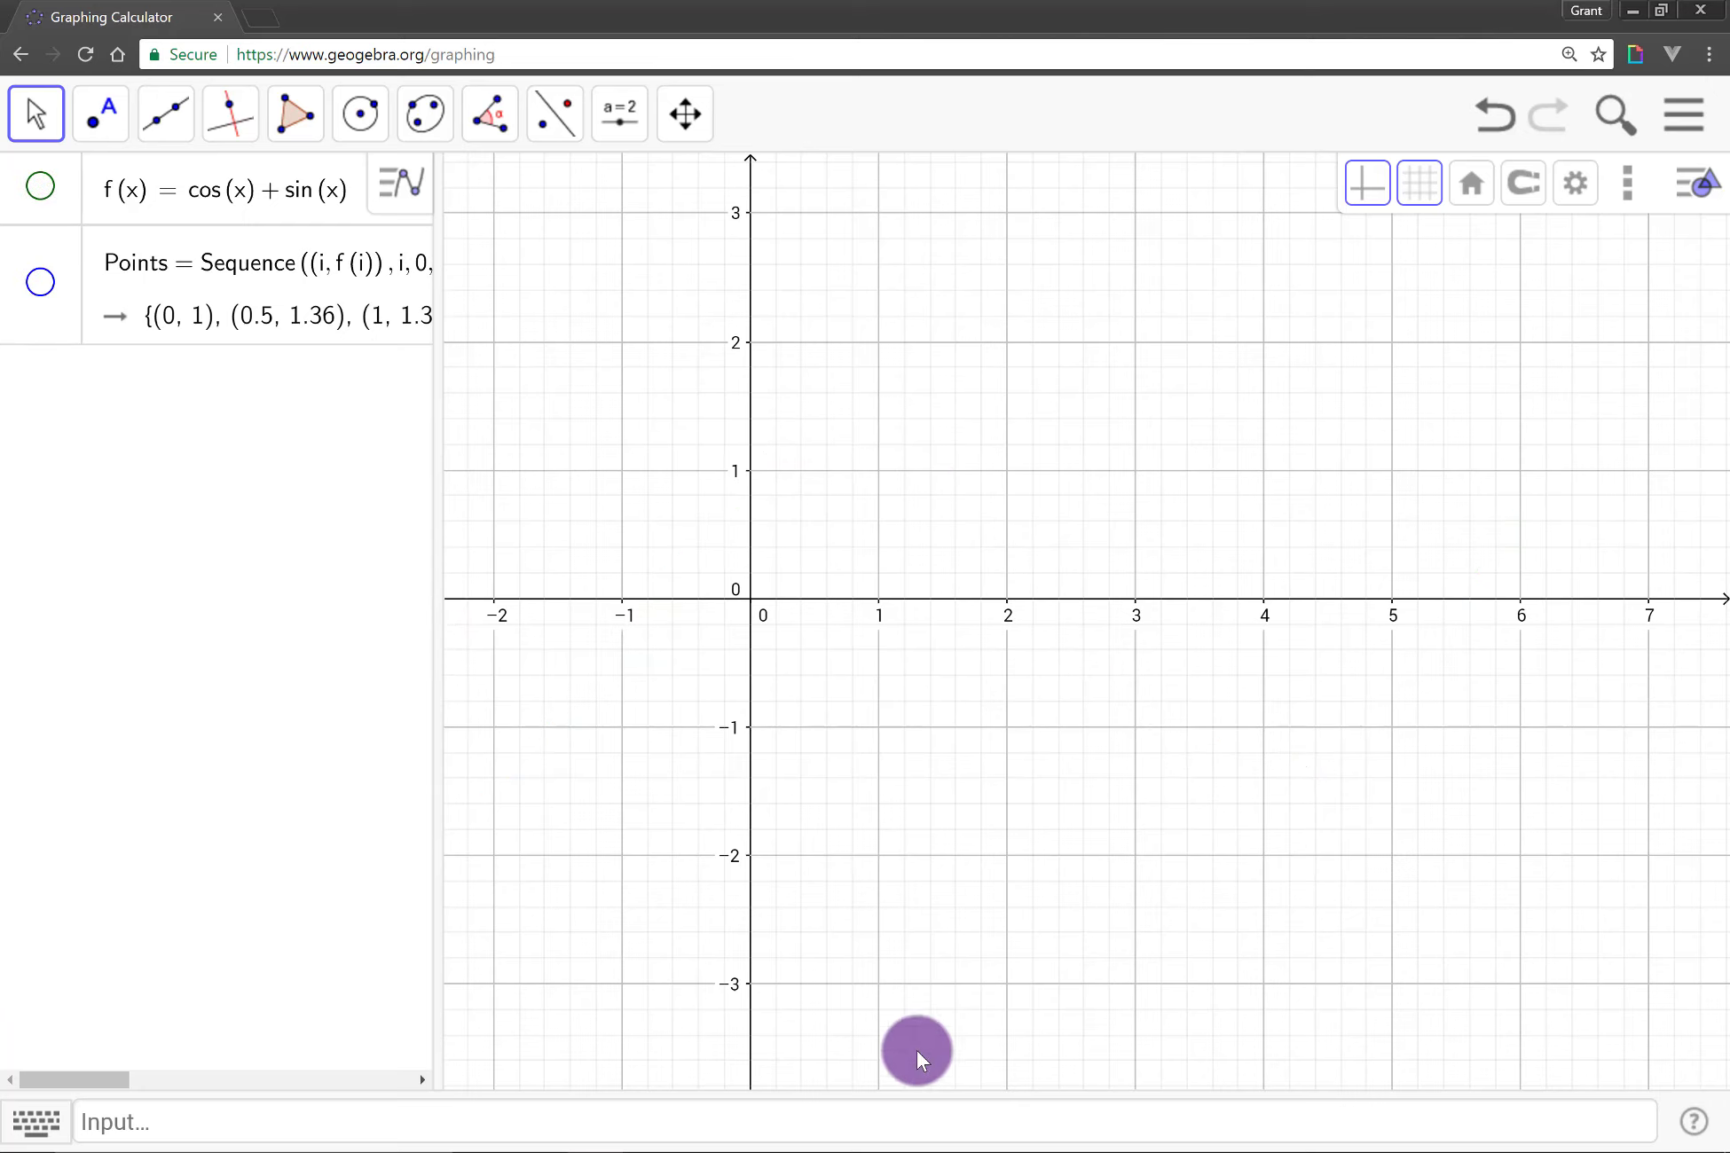
left_click_drag(922, 992, 985, 970)
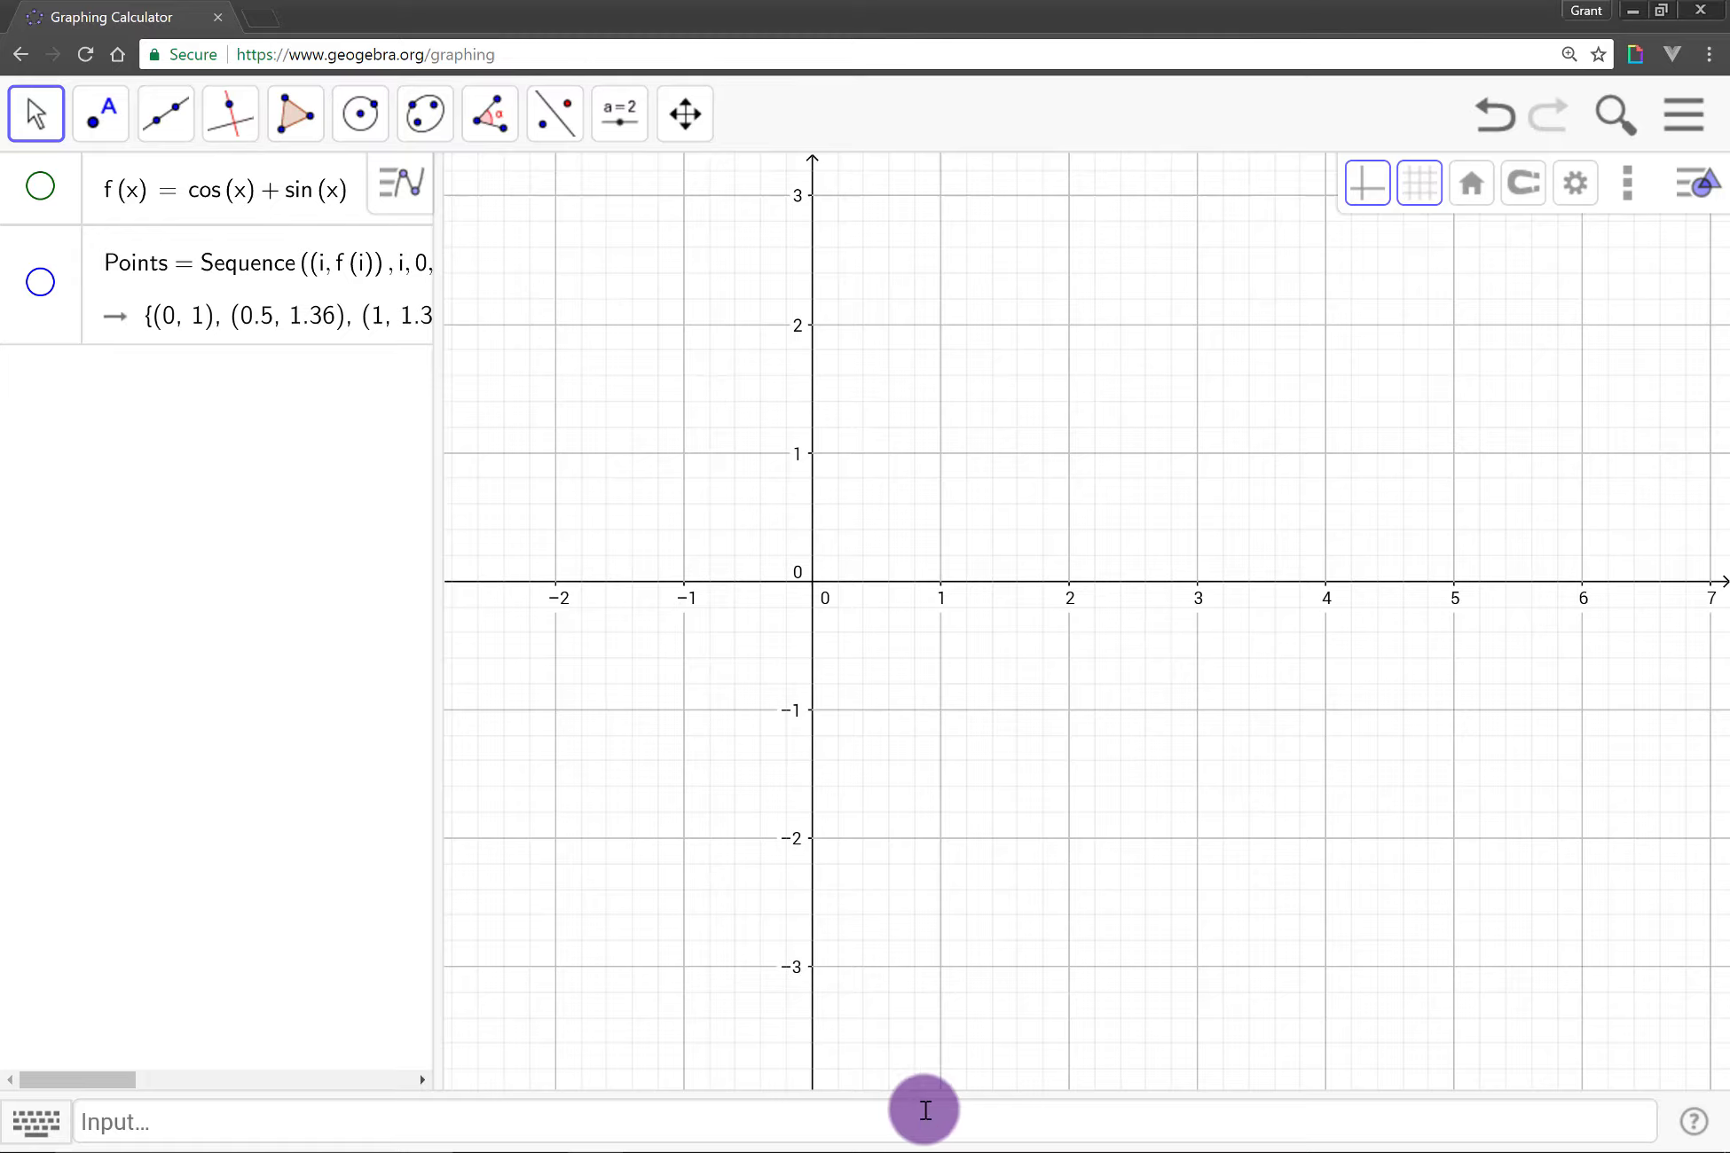
Step: Create a new point named C from the input bar
left_click(927, 1113)
type("C ")
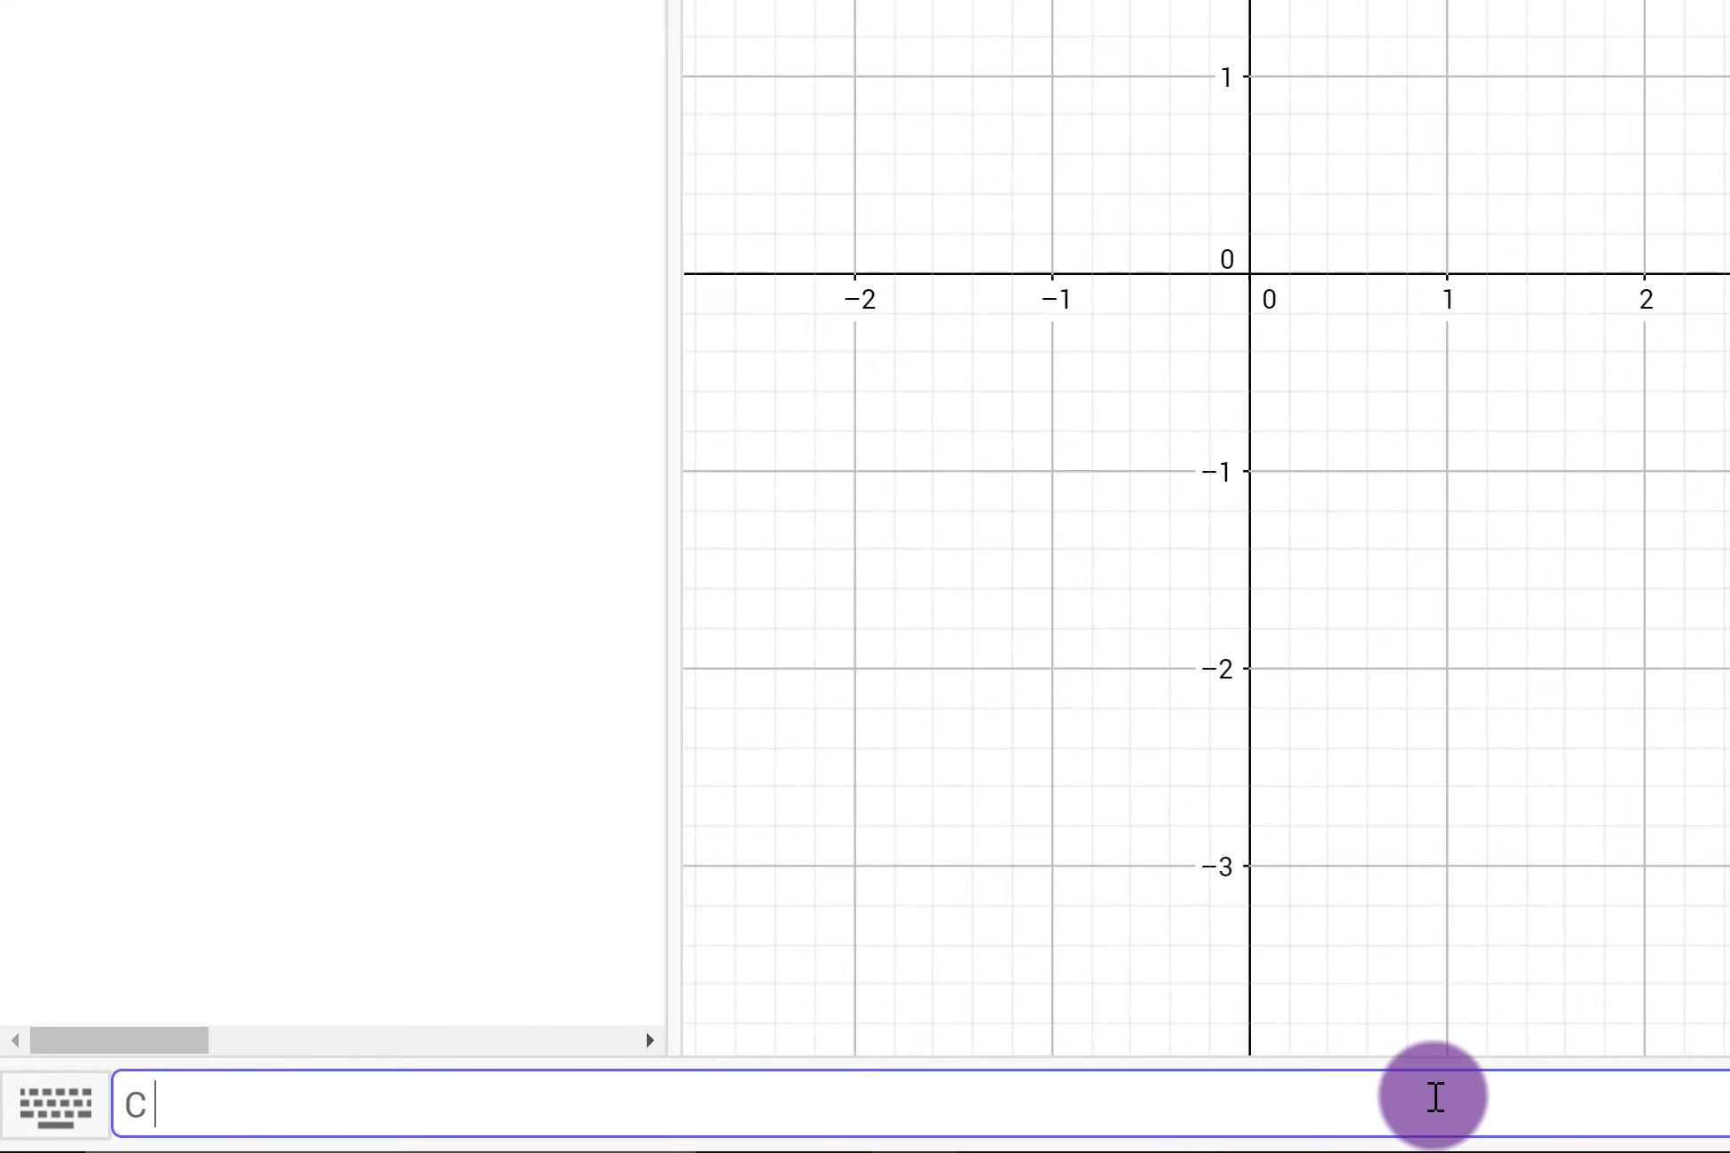
type("= (2,2)")
key("Return")
left_click(1527, 11)
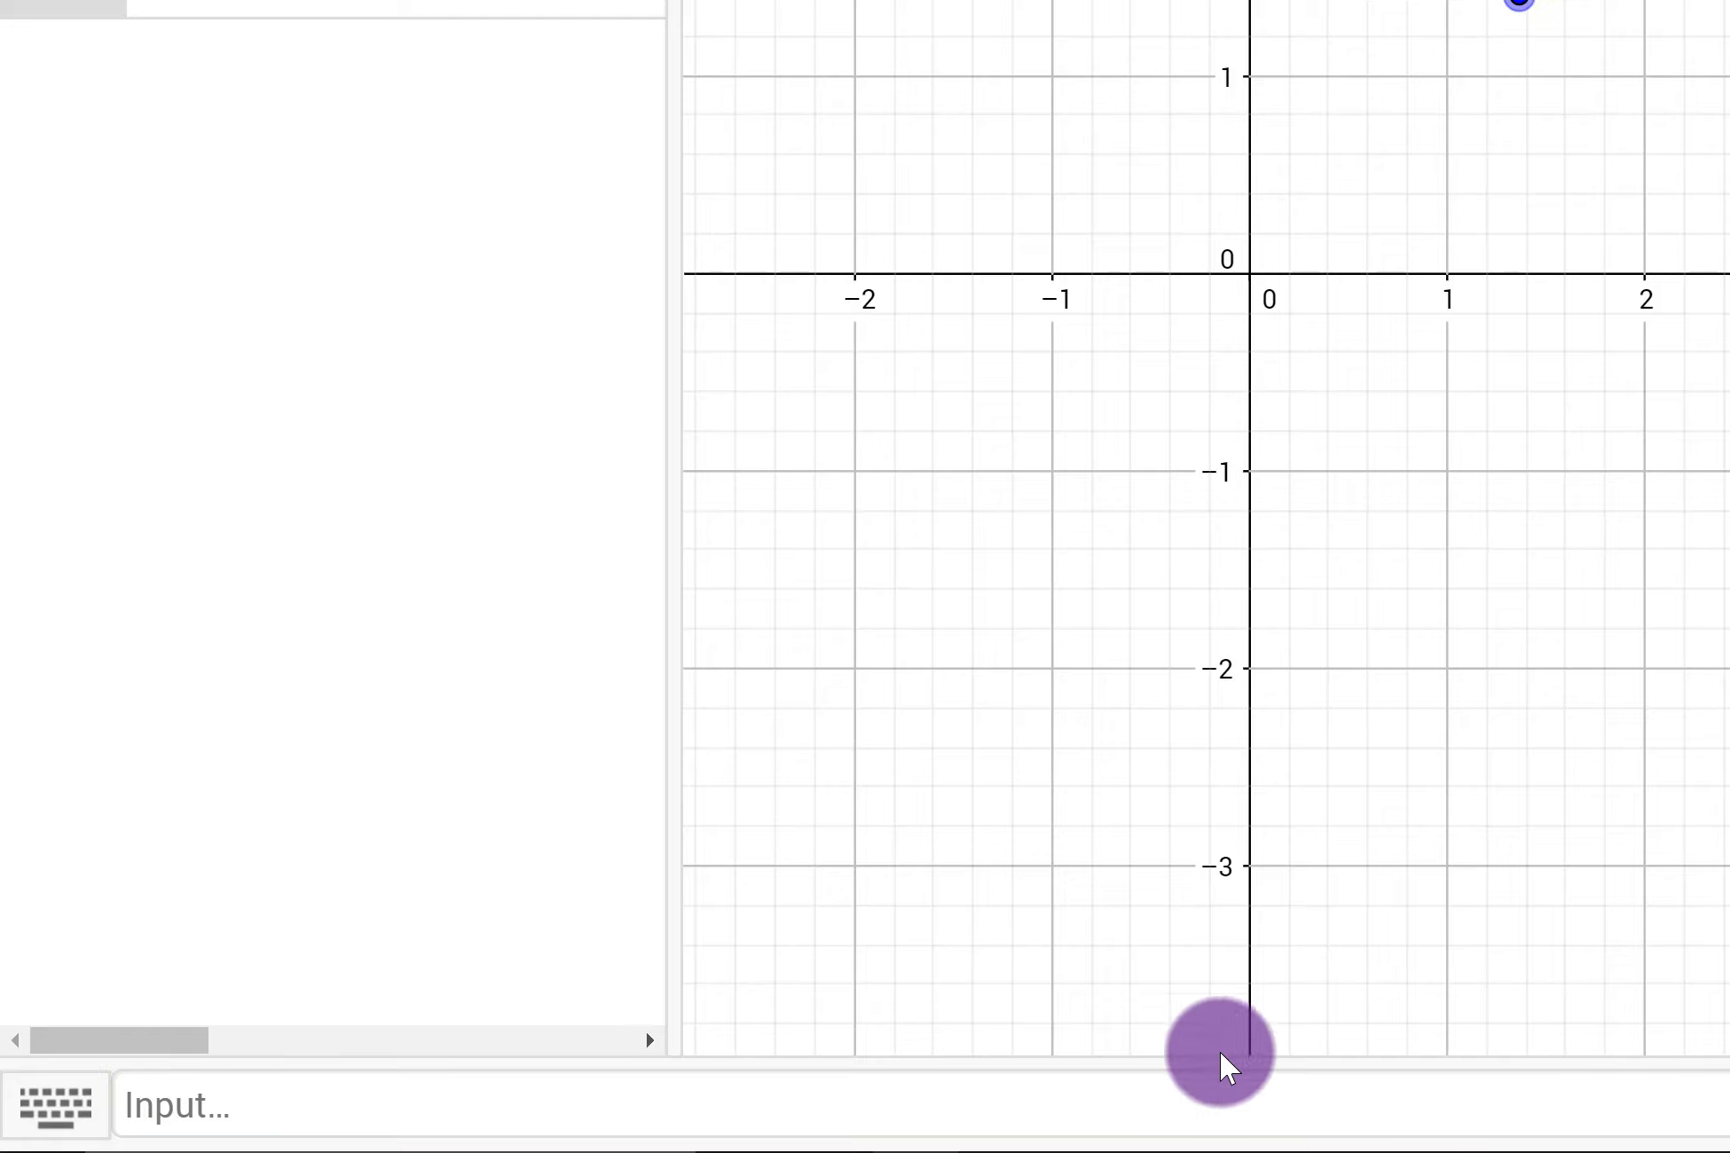
Step: Define a number N = 7 as a slider
left_click(1219, 1101)
type("N = 7")
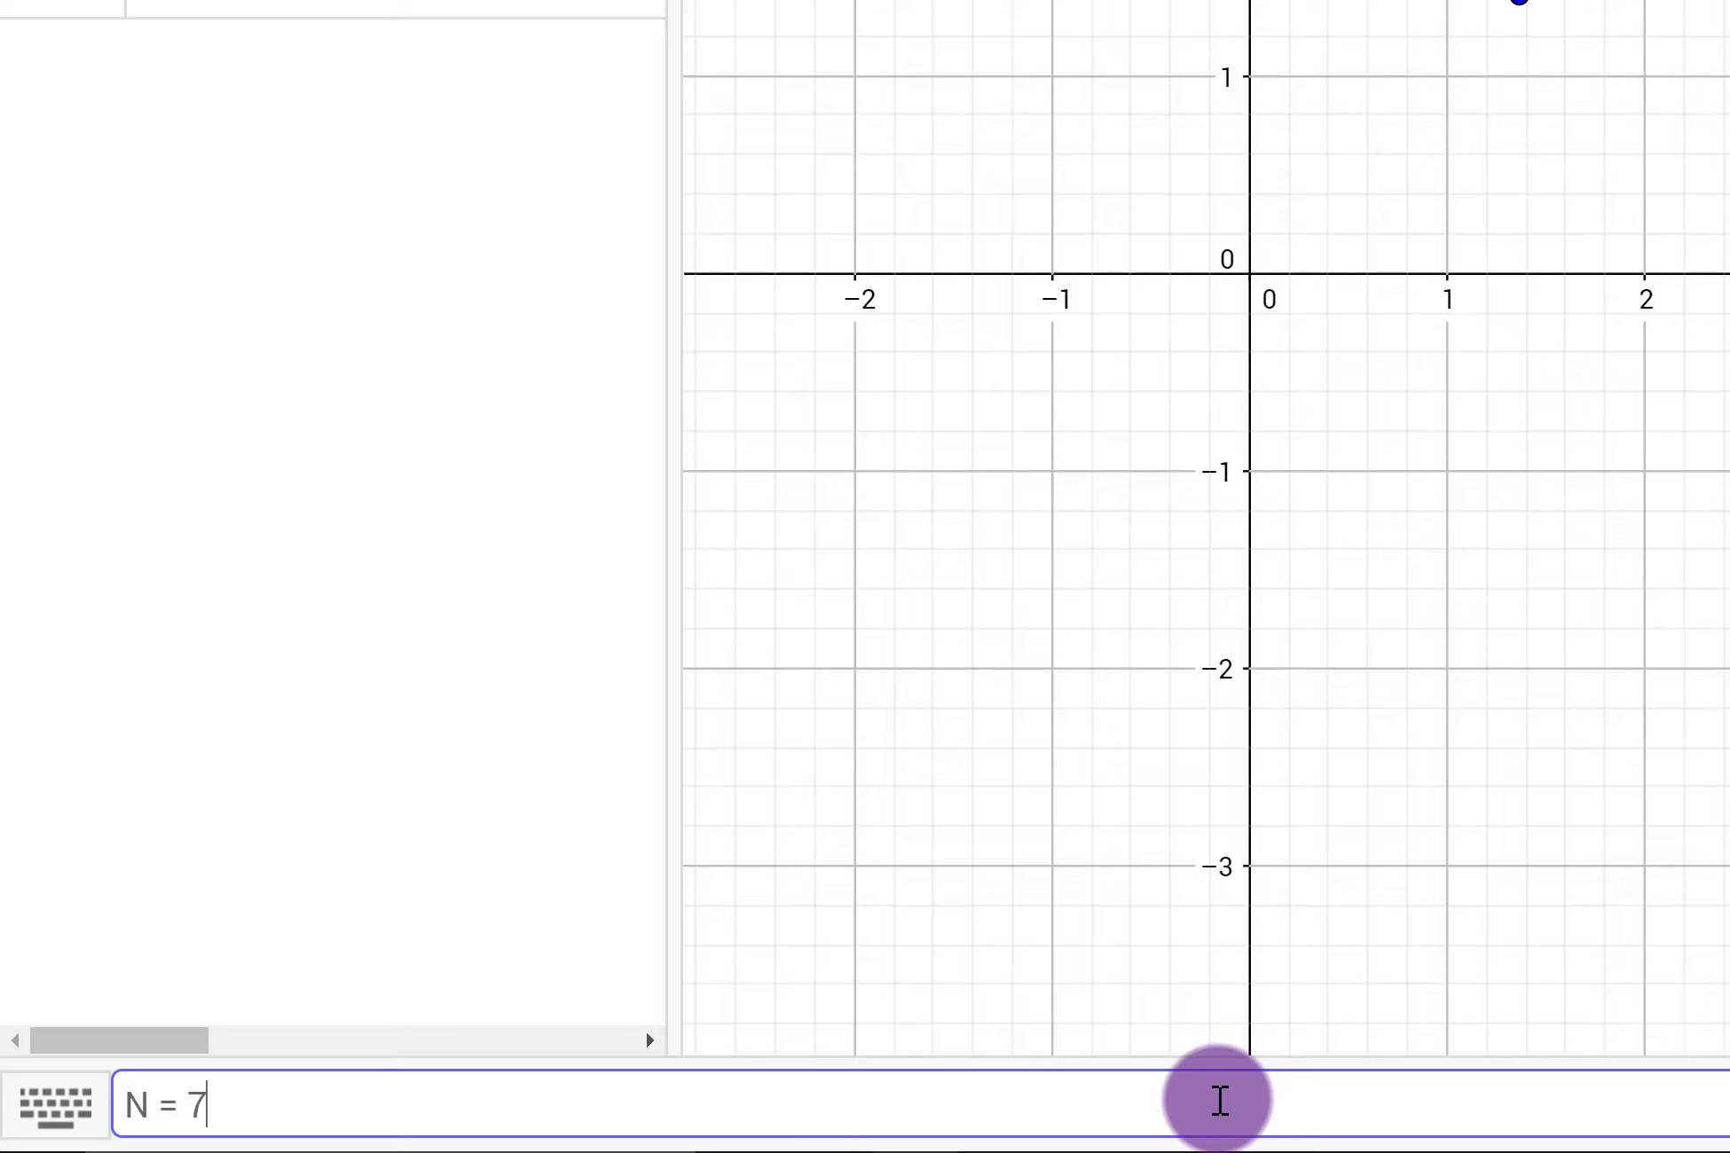
key("Return")
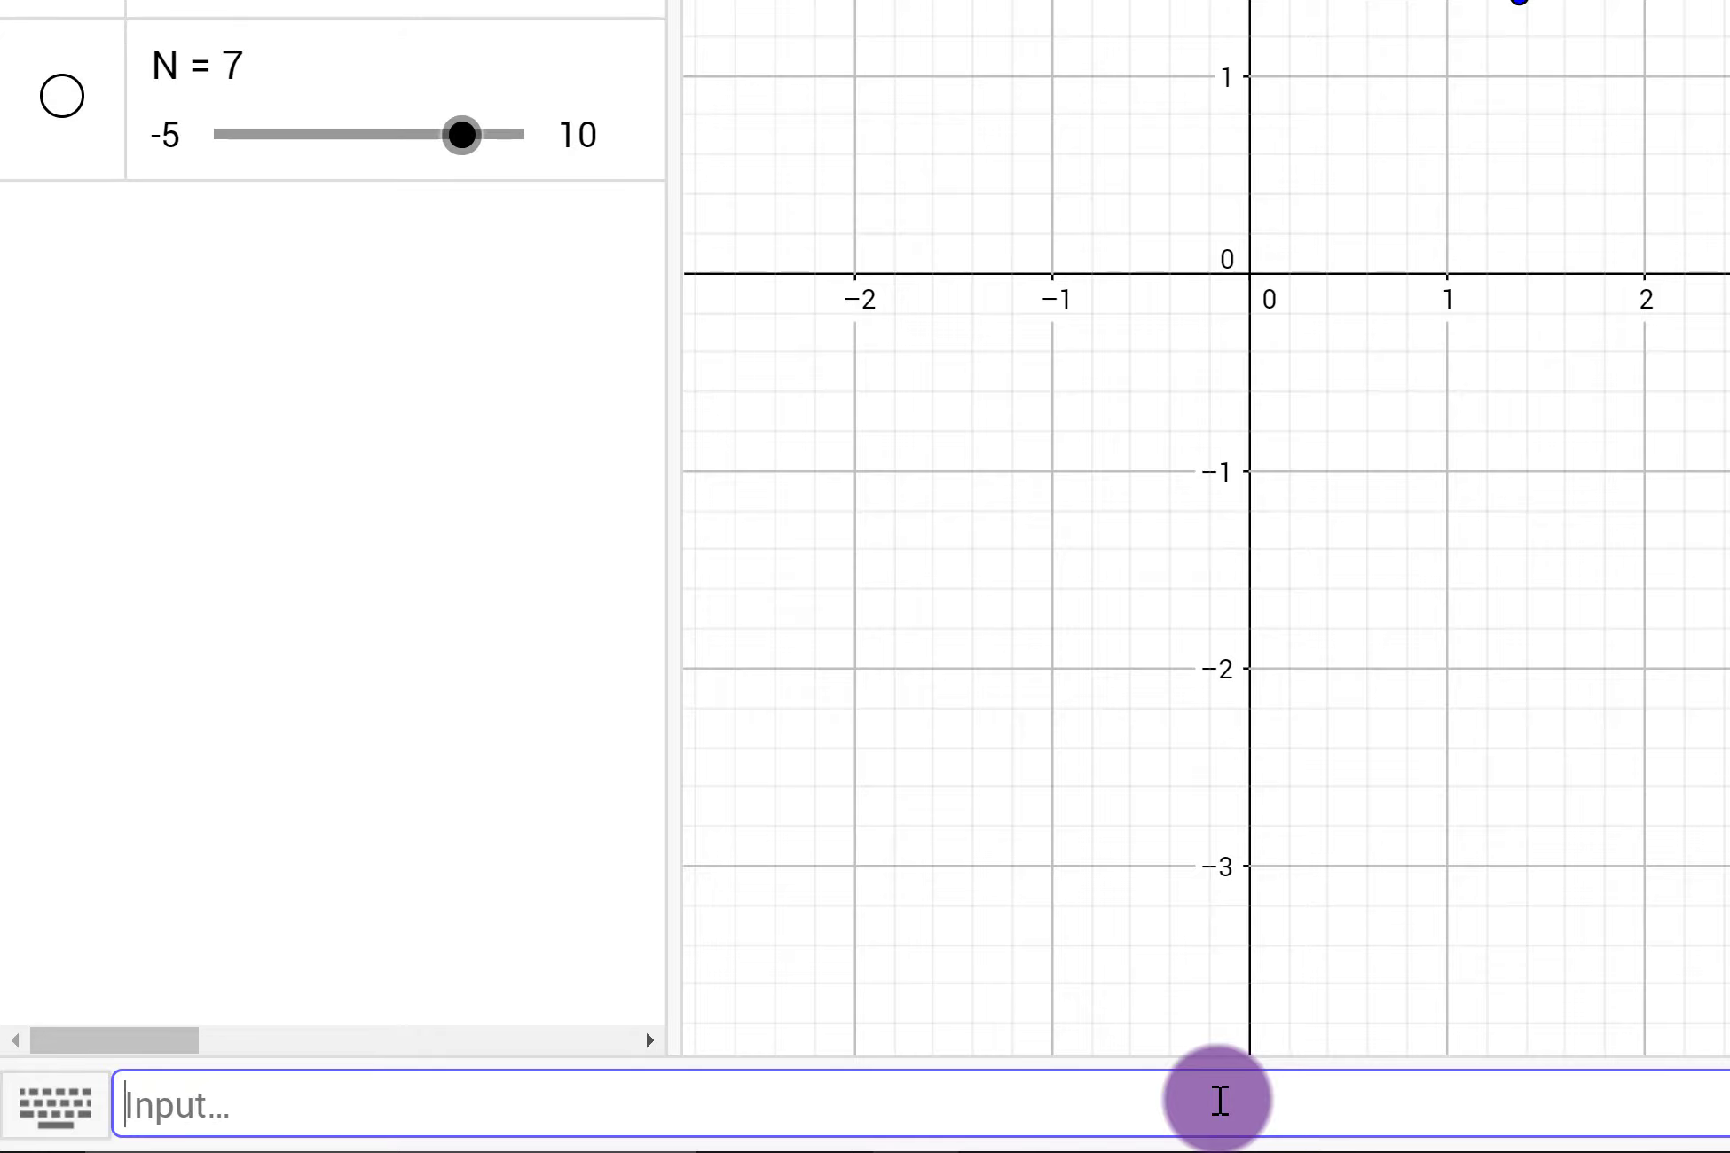
Step: Define a number R = 1.5 as a slider
type("R")
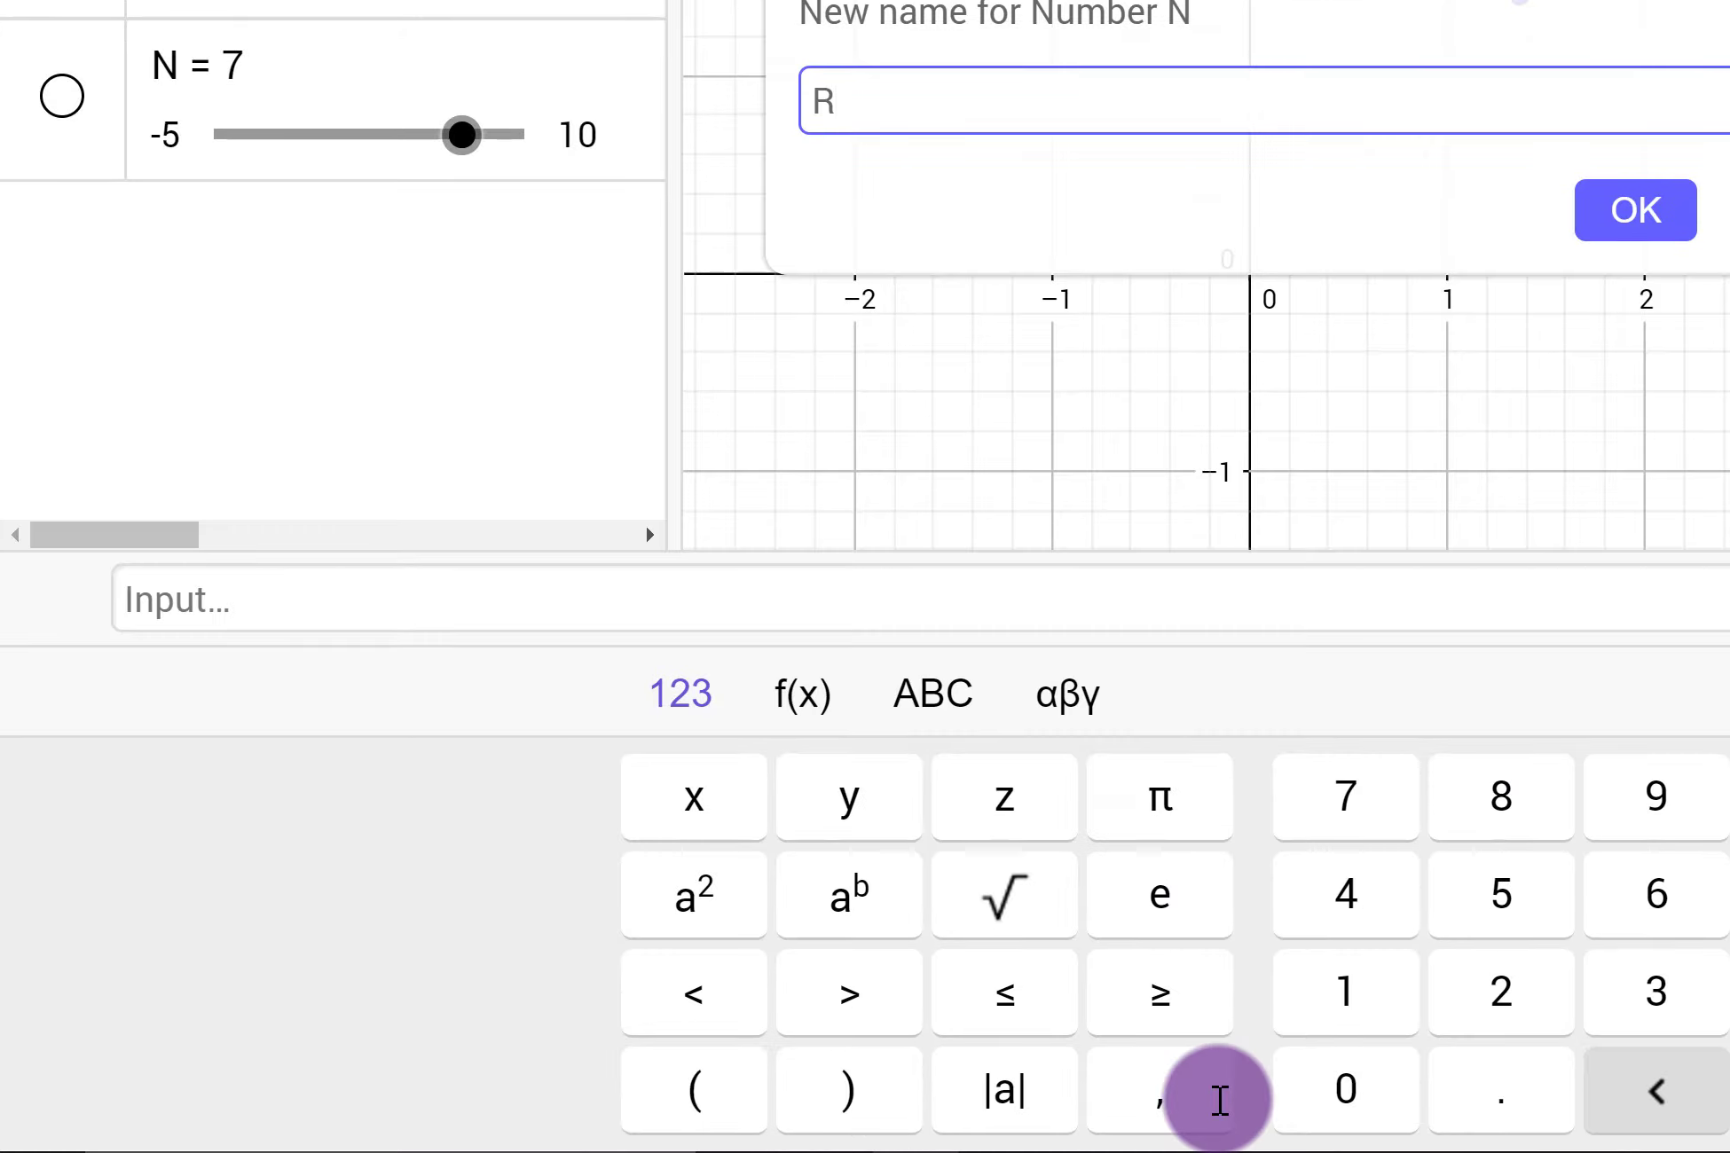
key("Escape")
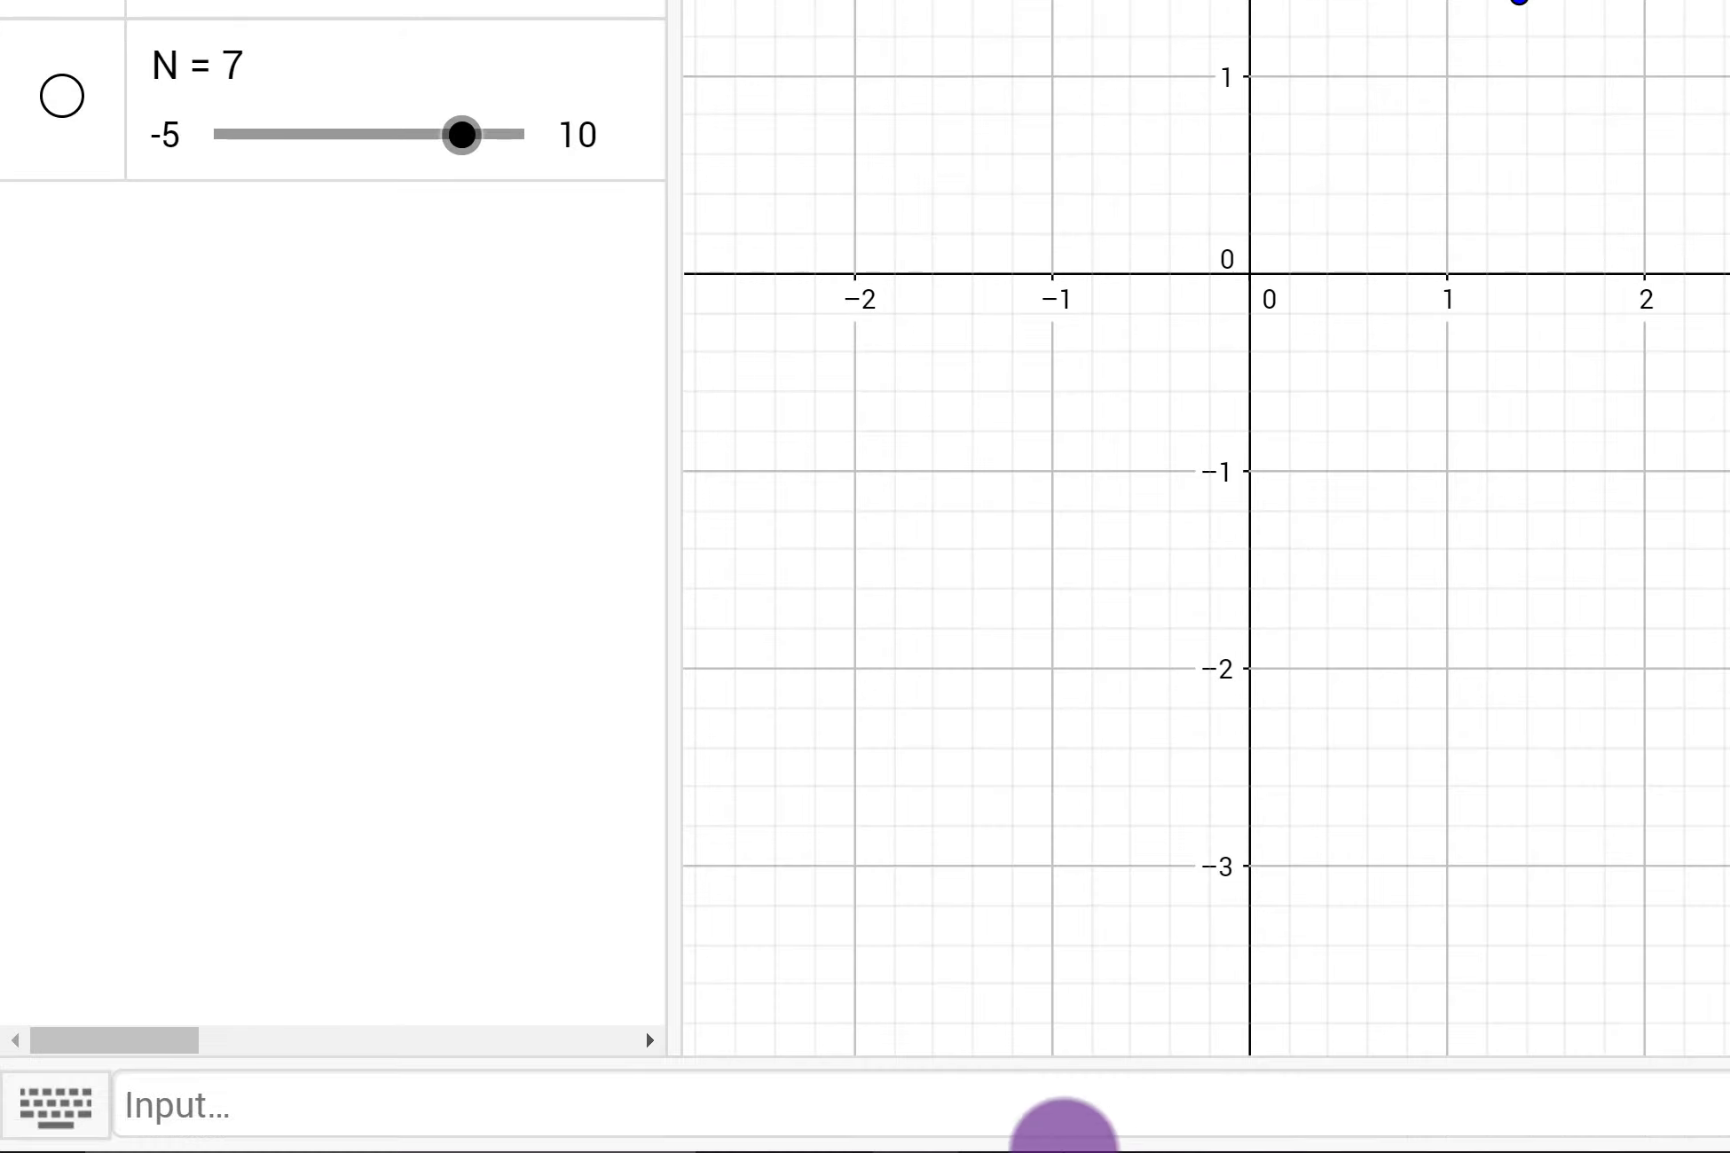
left_click(832, 1082)
type("R = 1.5")
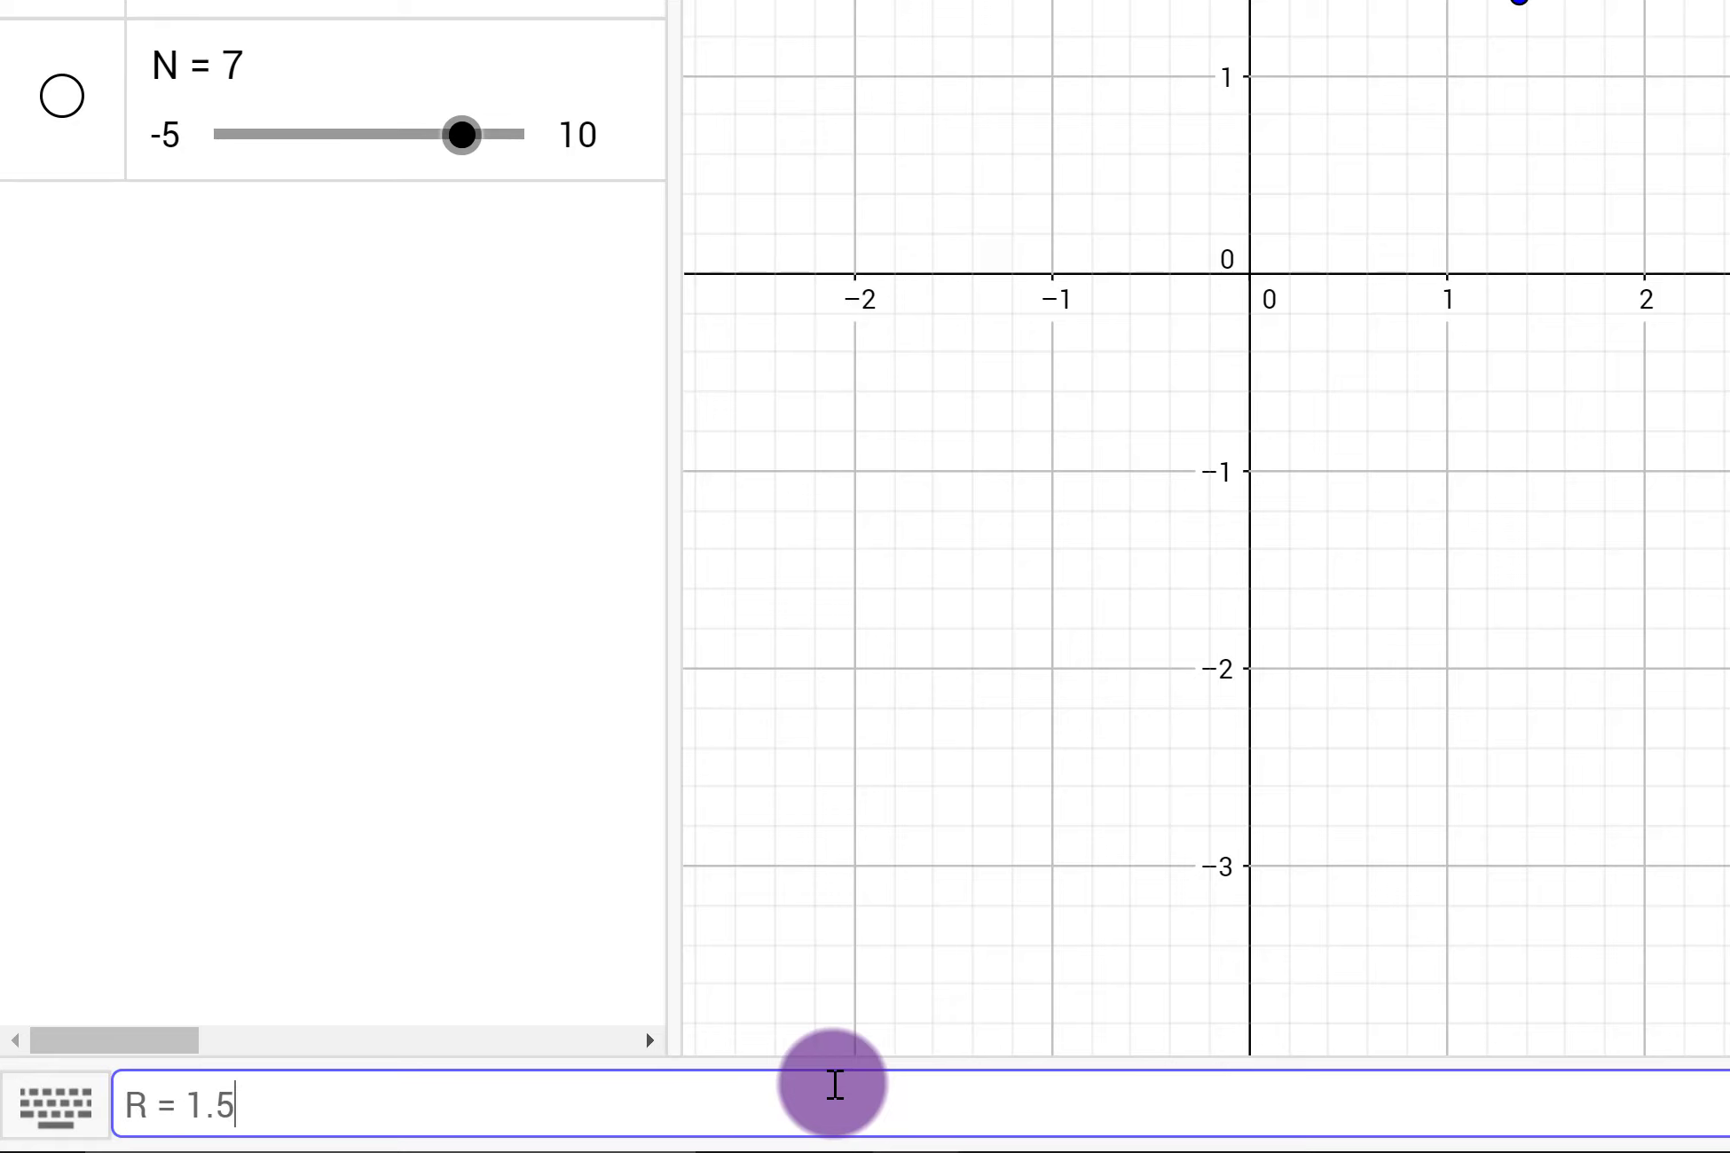
key("Return")
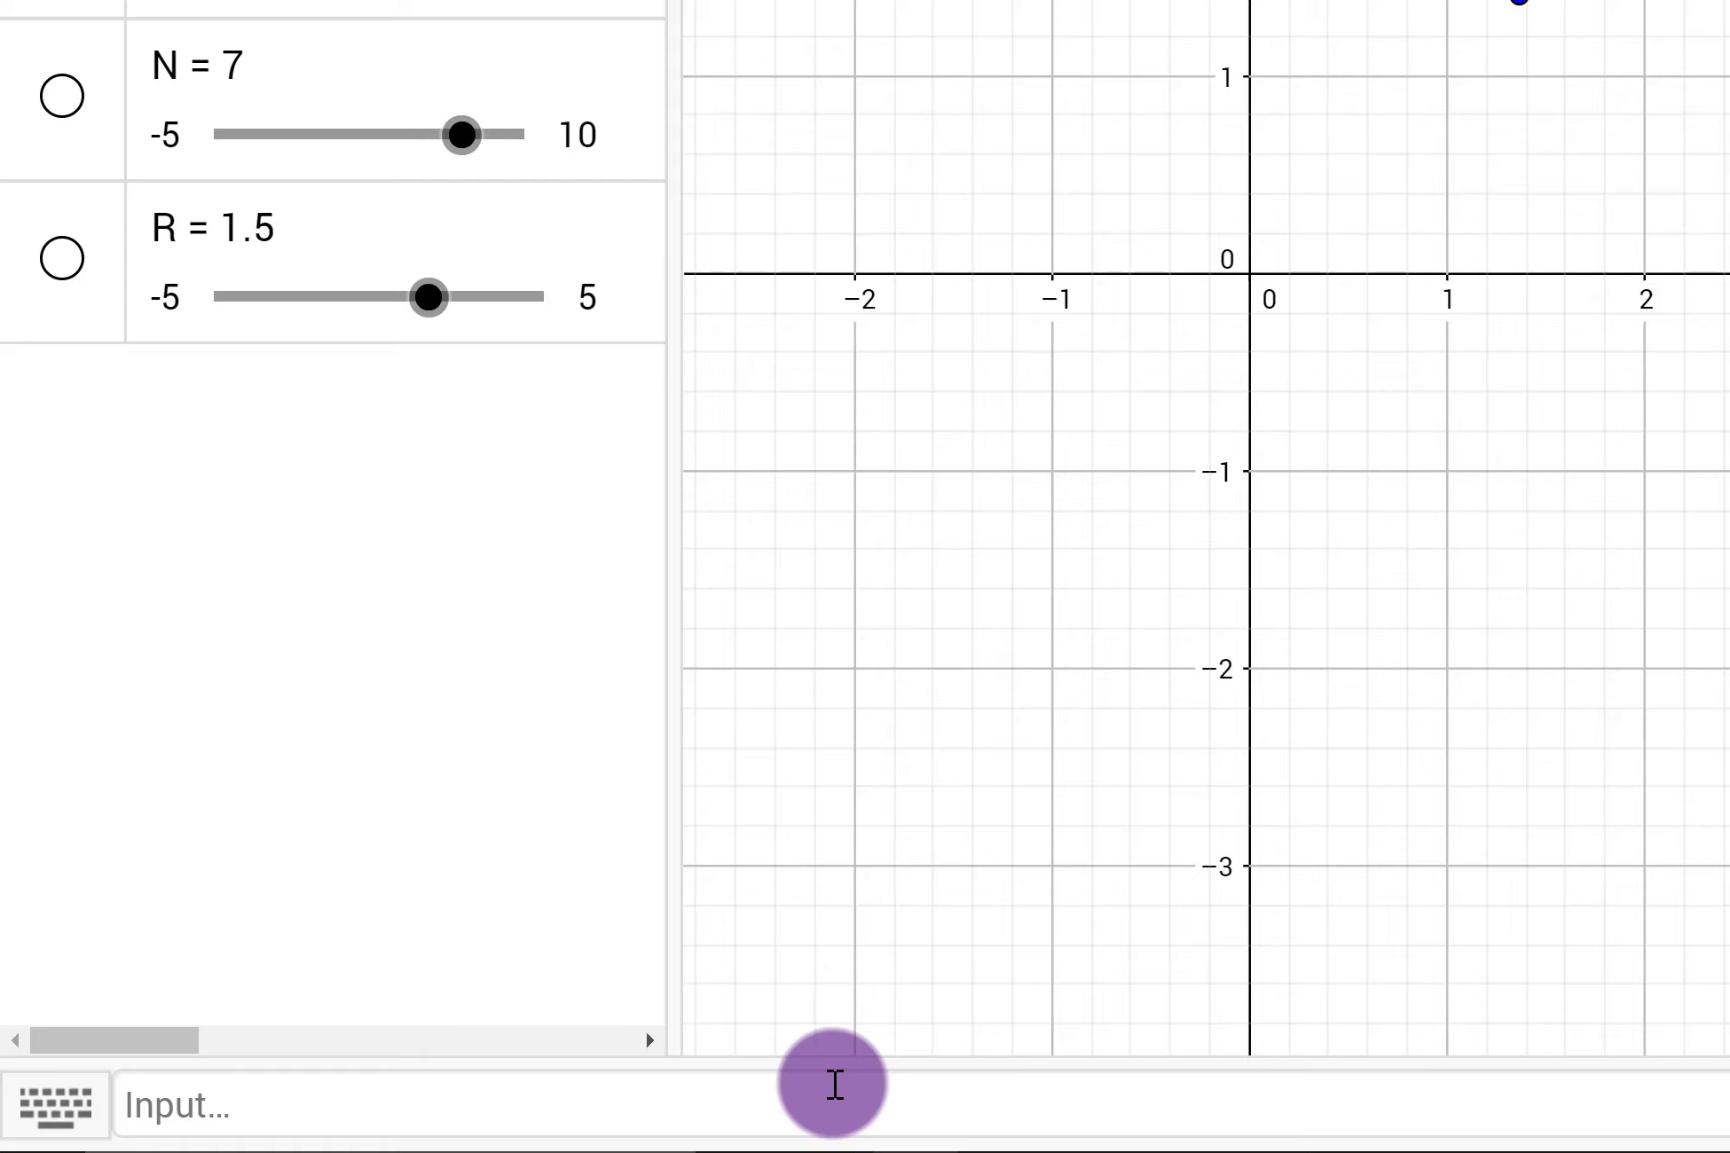
Step: Create a slider a = Slider(0, 2pi, 0.001)
left_click(834, 1084)
type("a = S")
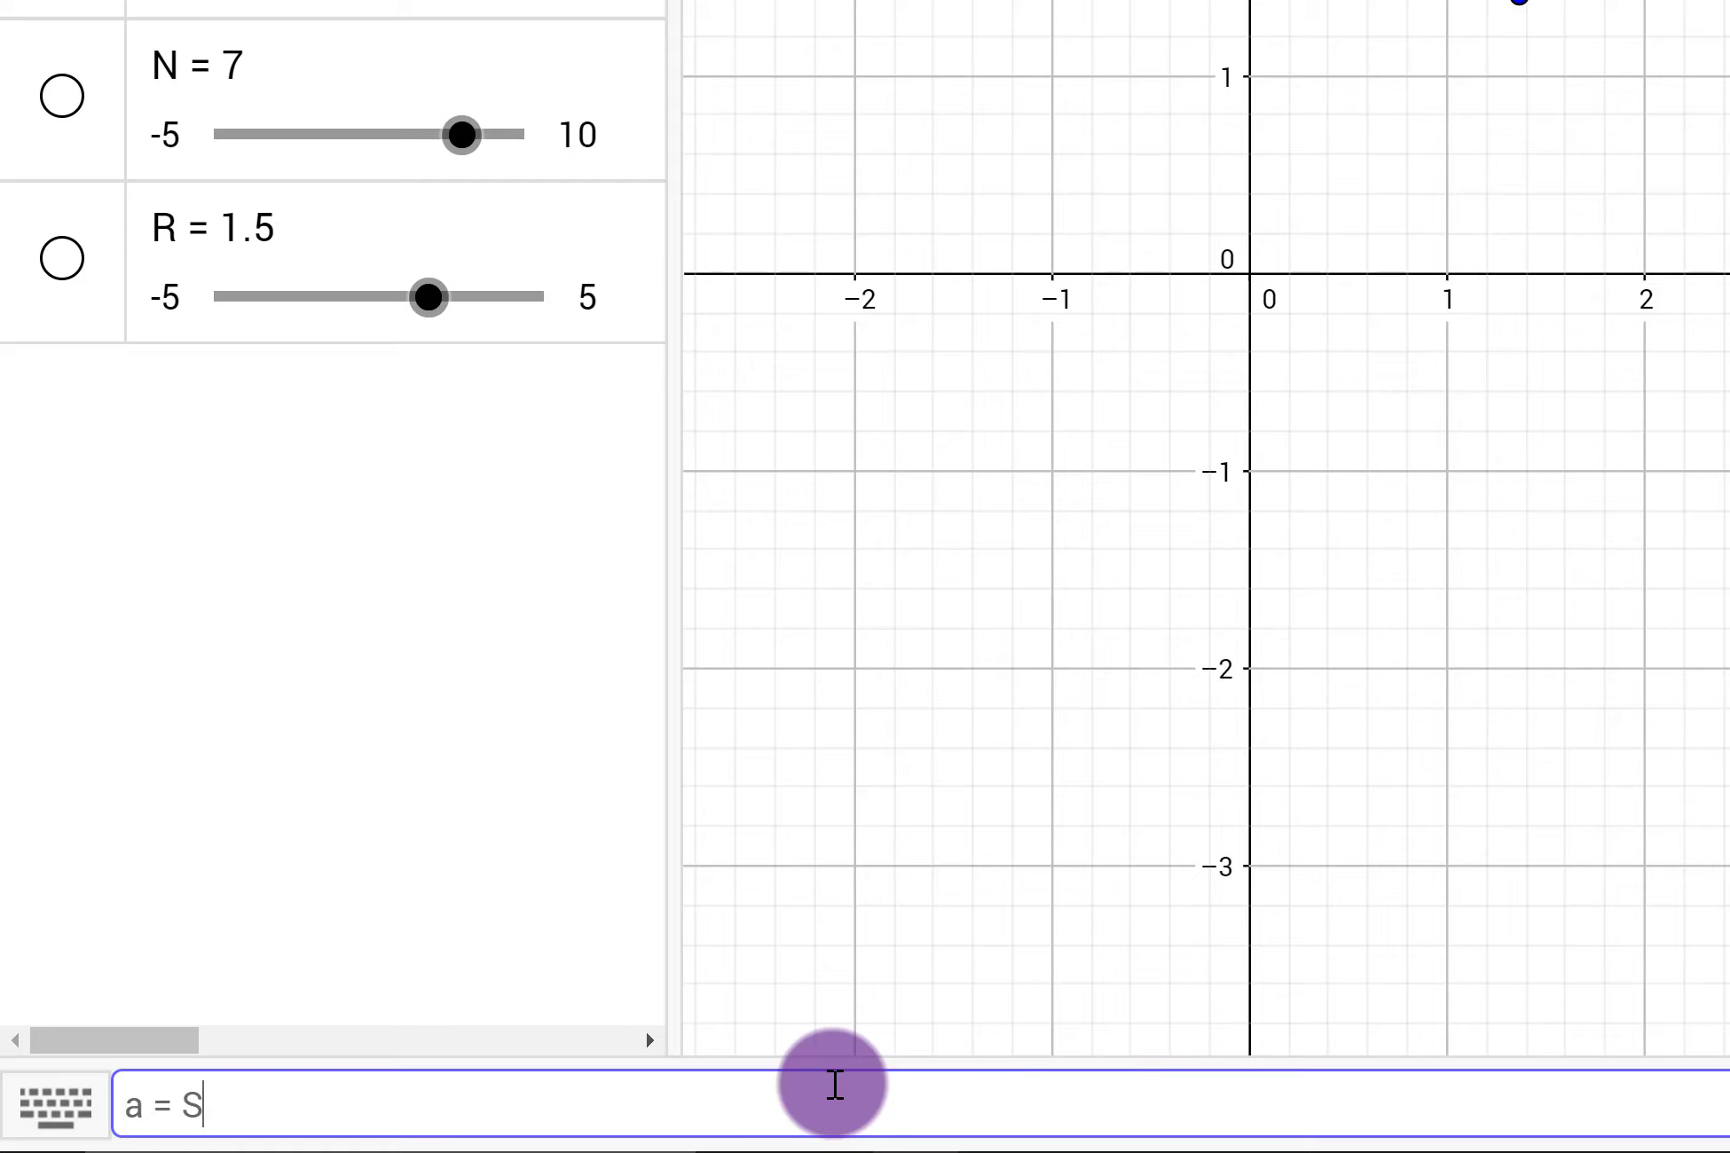
type("lider(0")
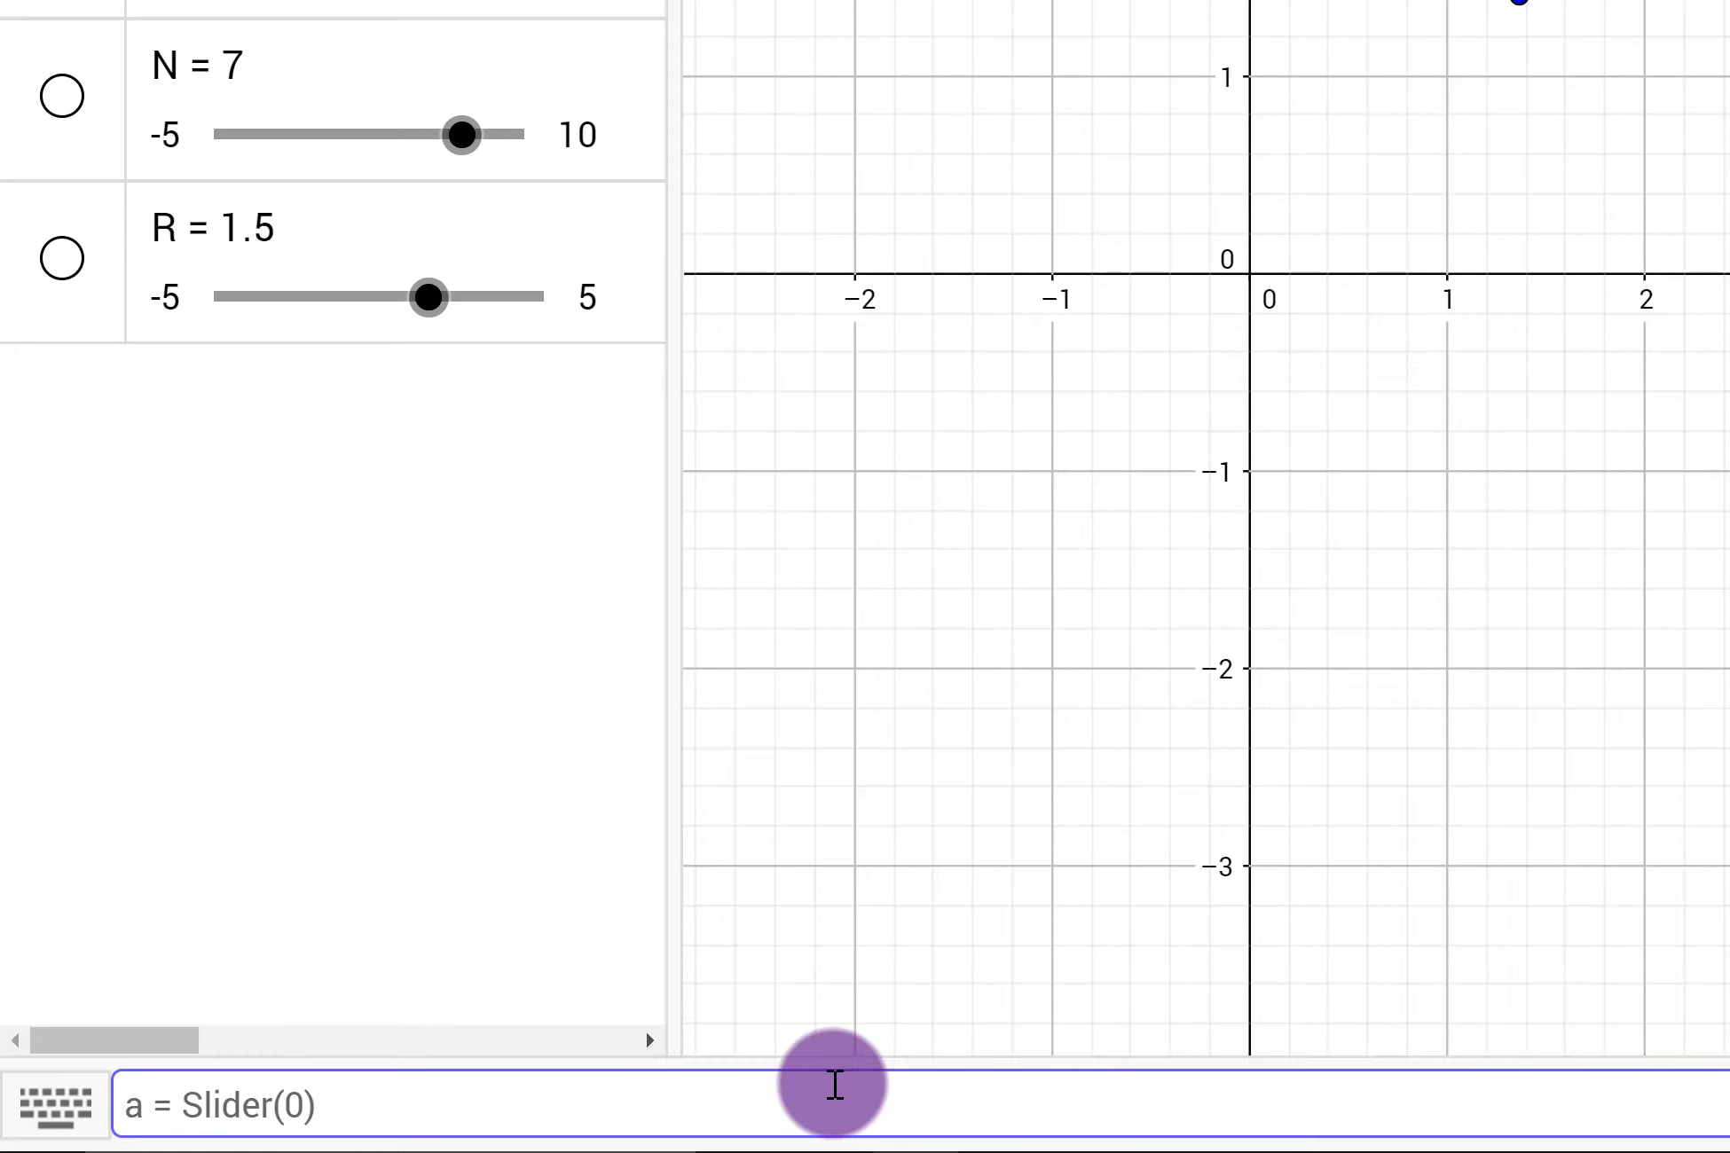
type(", 2pi, 0.001")
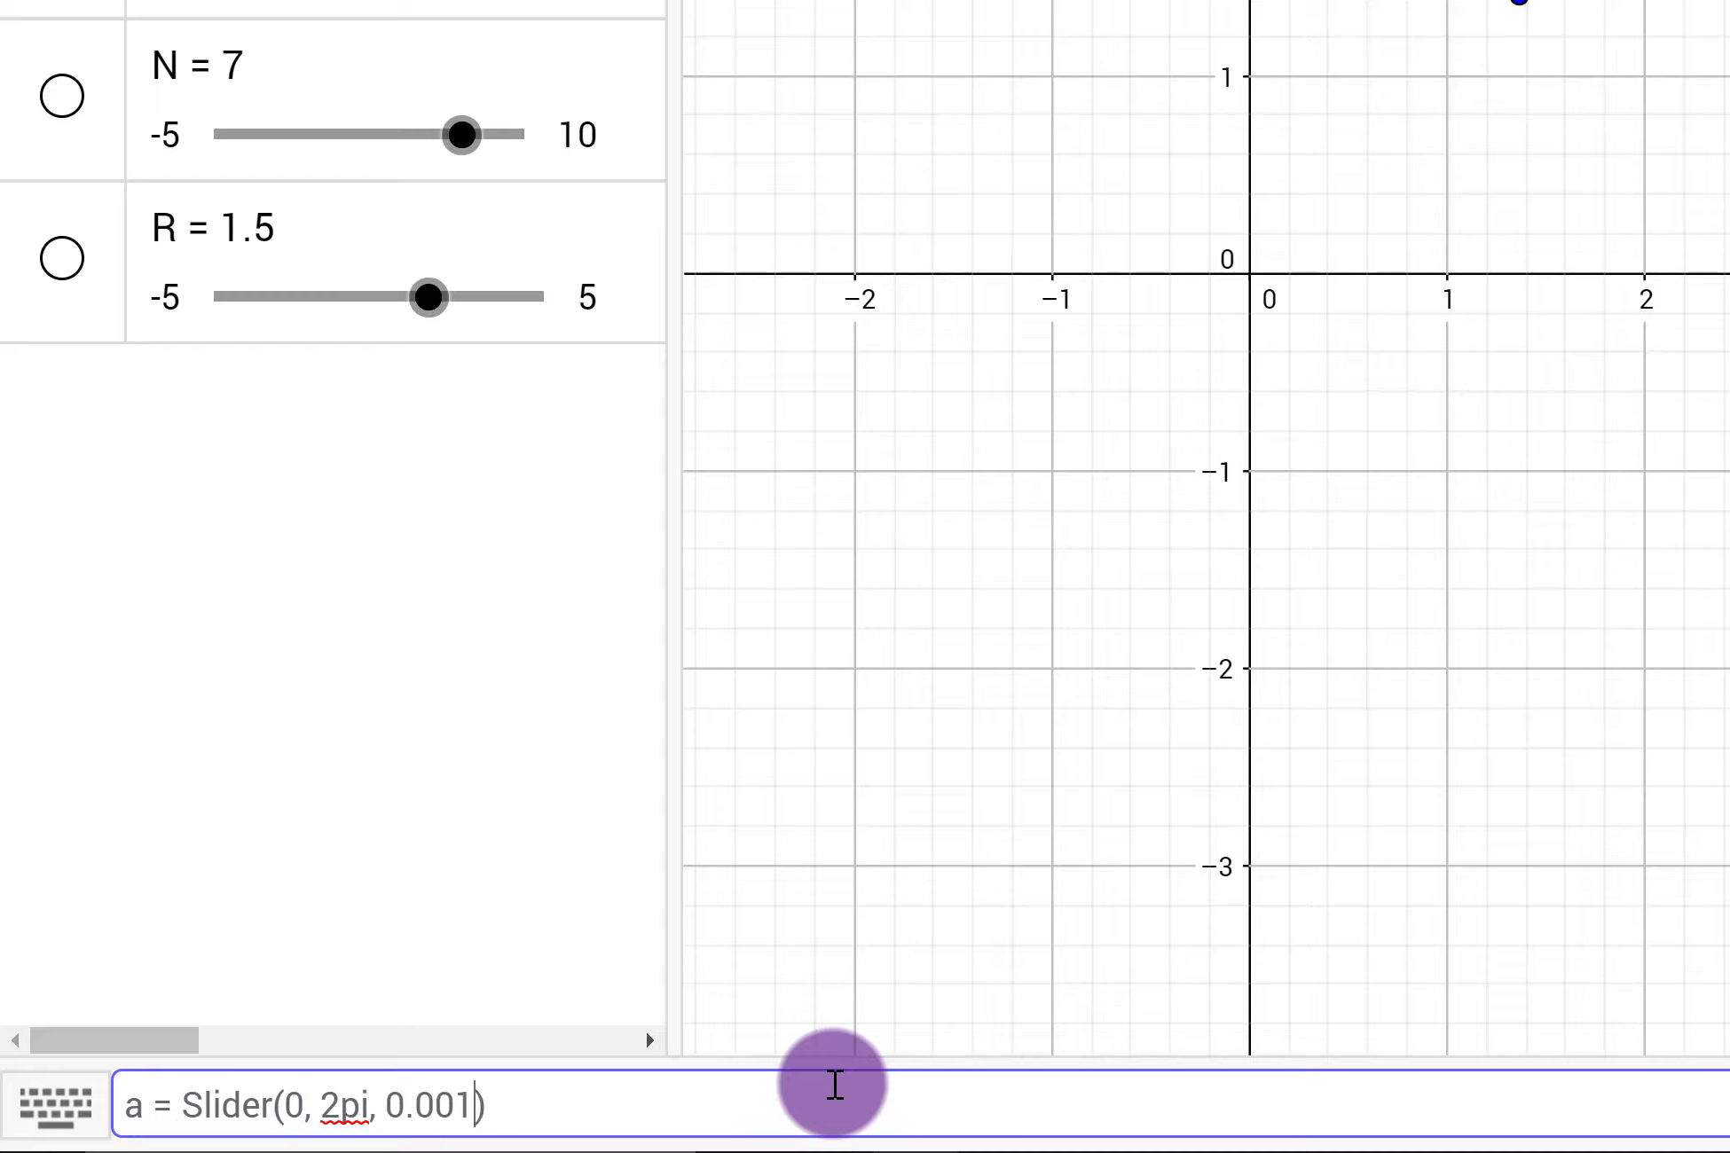
key("Return")
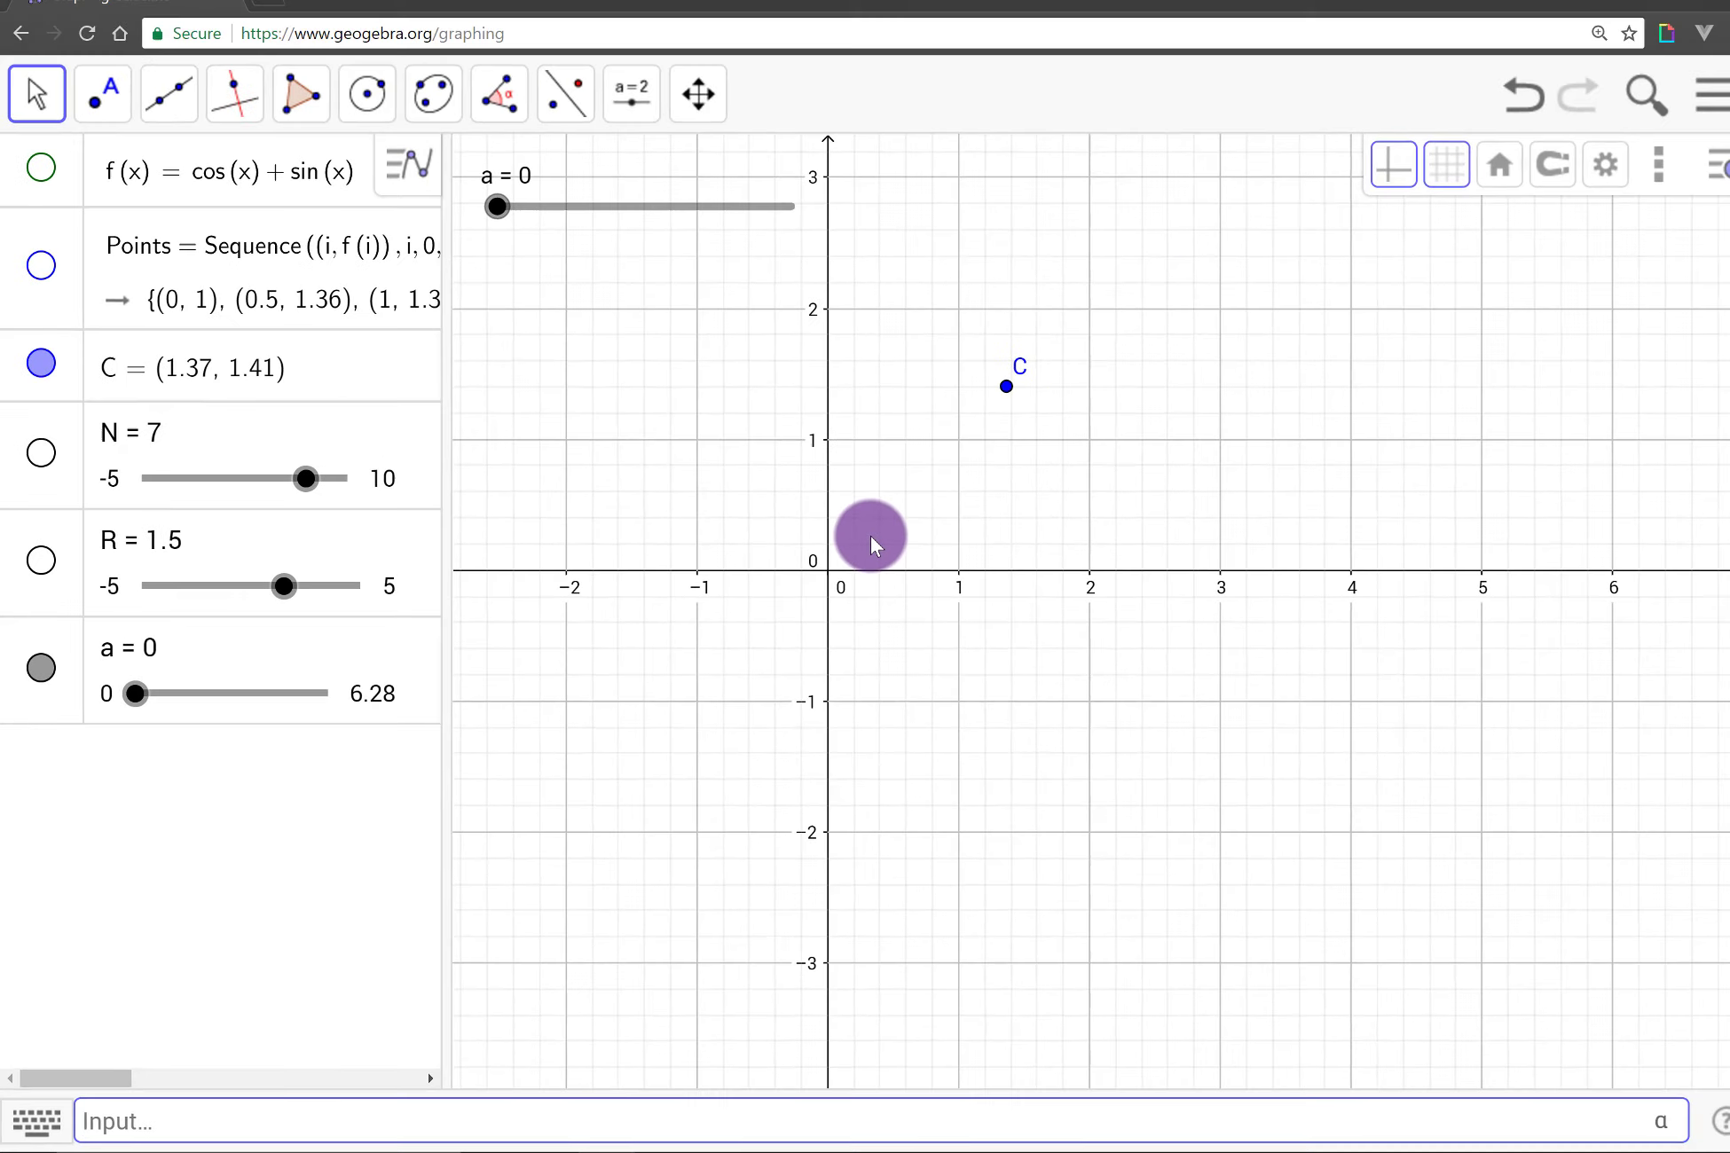
Step: Drag point C to about (1.39, 1.85)
left_click_drag(891, 532, 1018, 488)
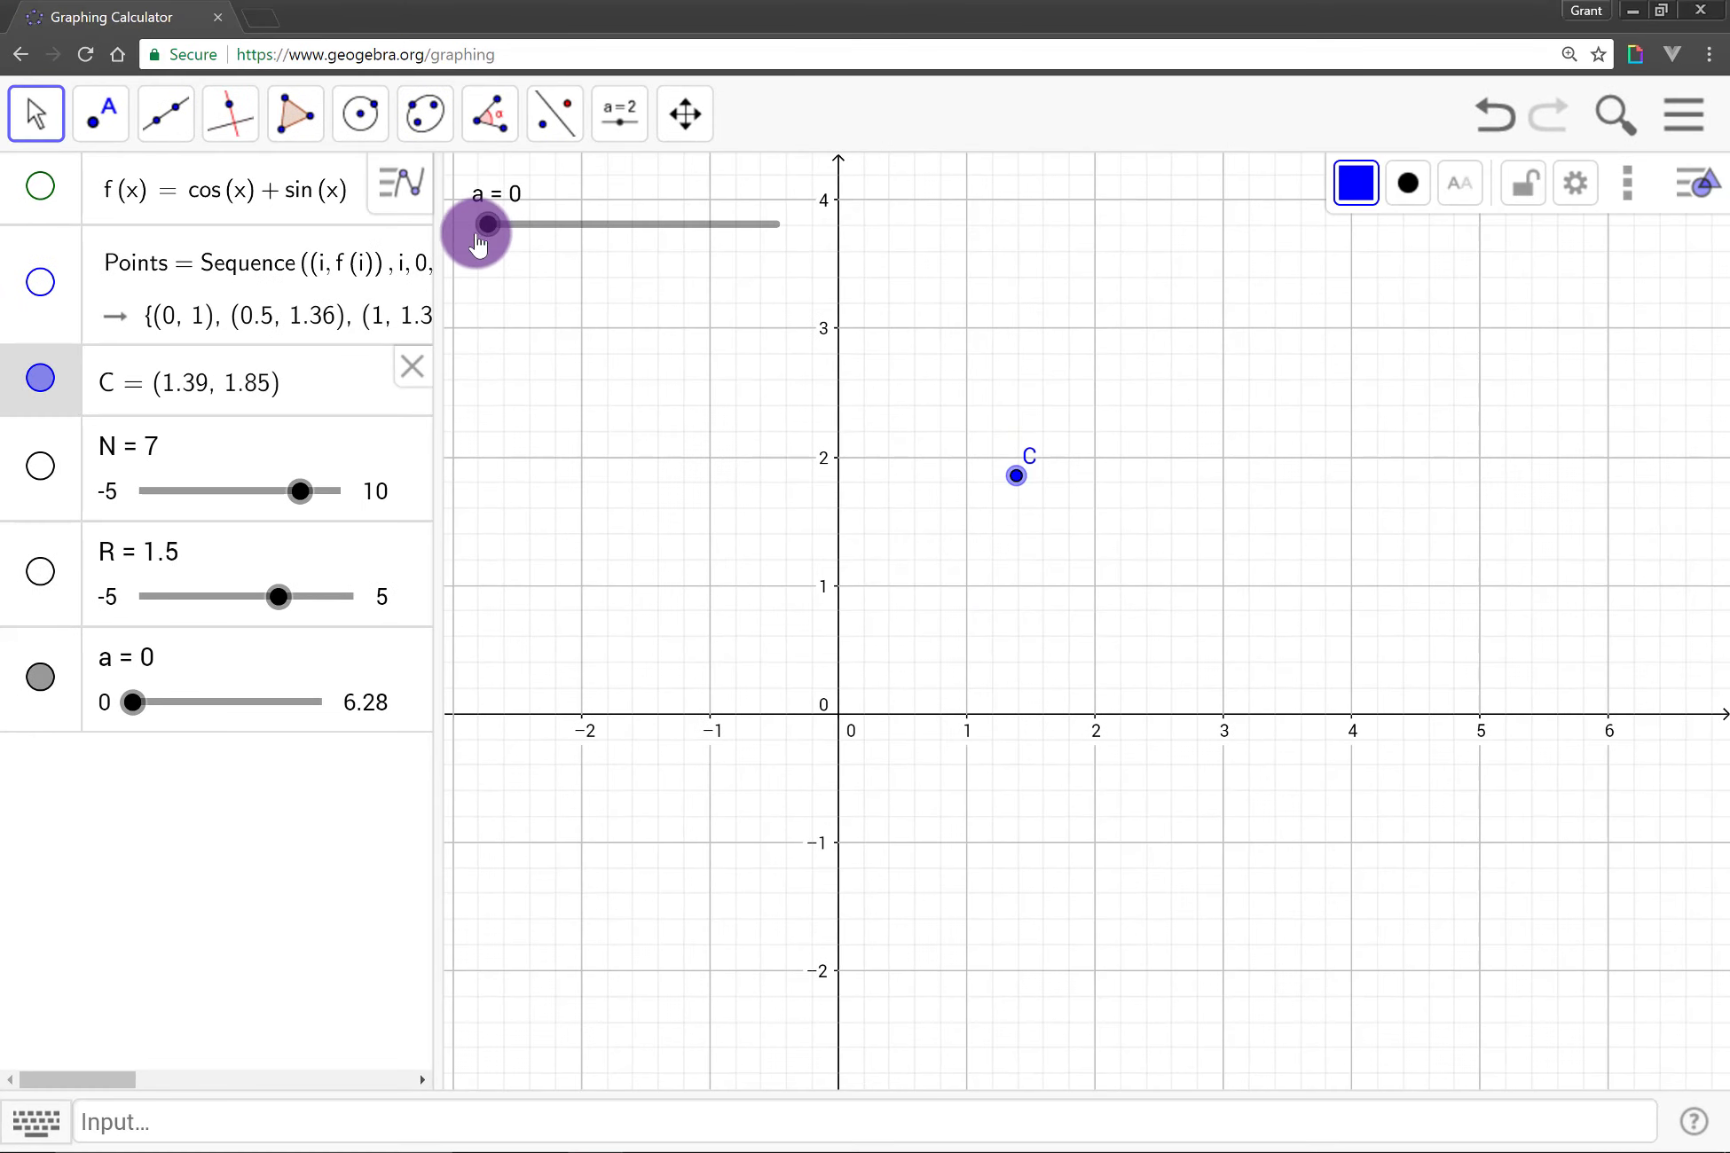
left_click_drag(477, 244, 421, 302)
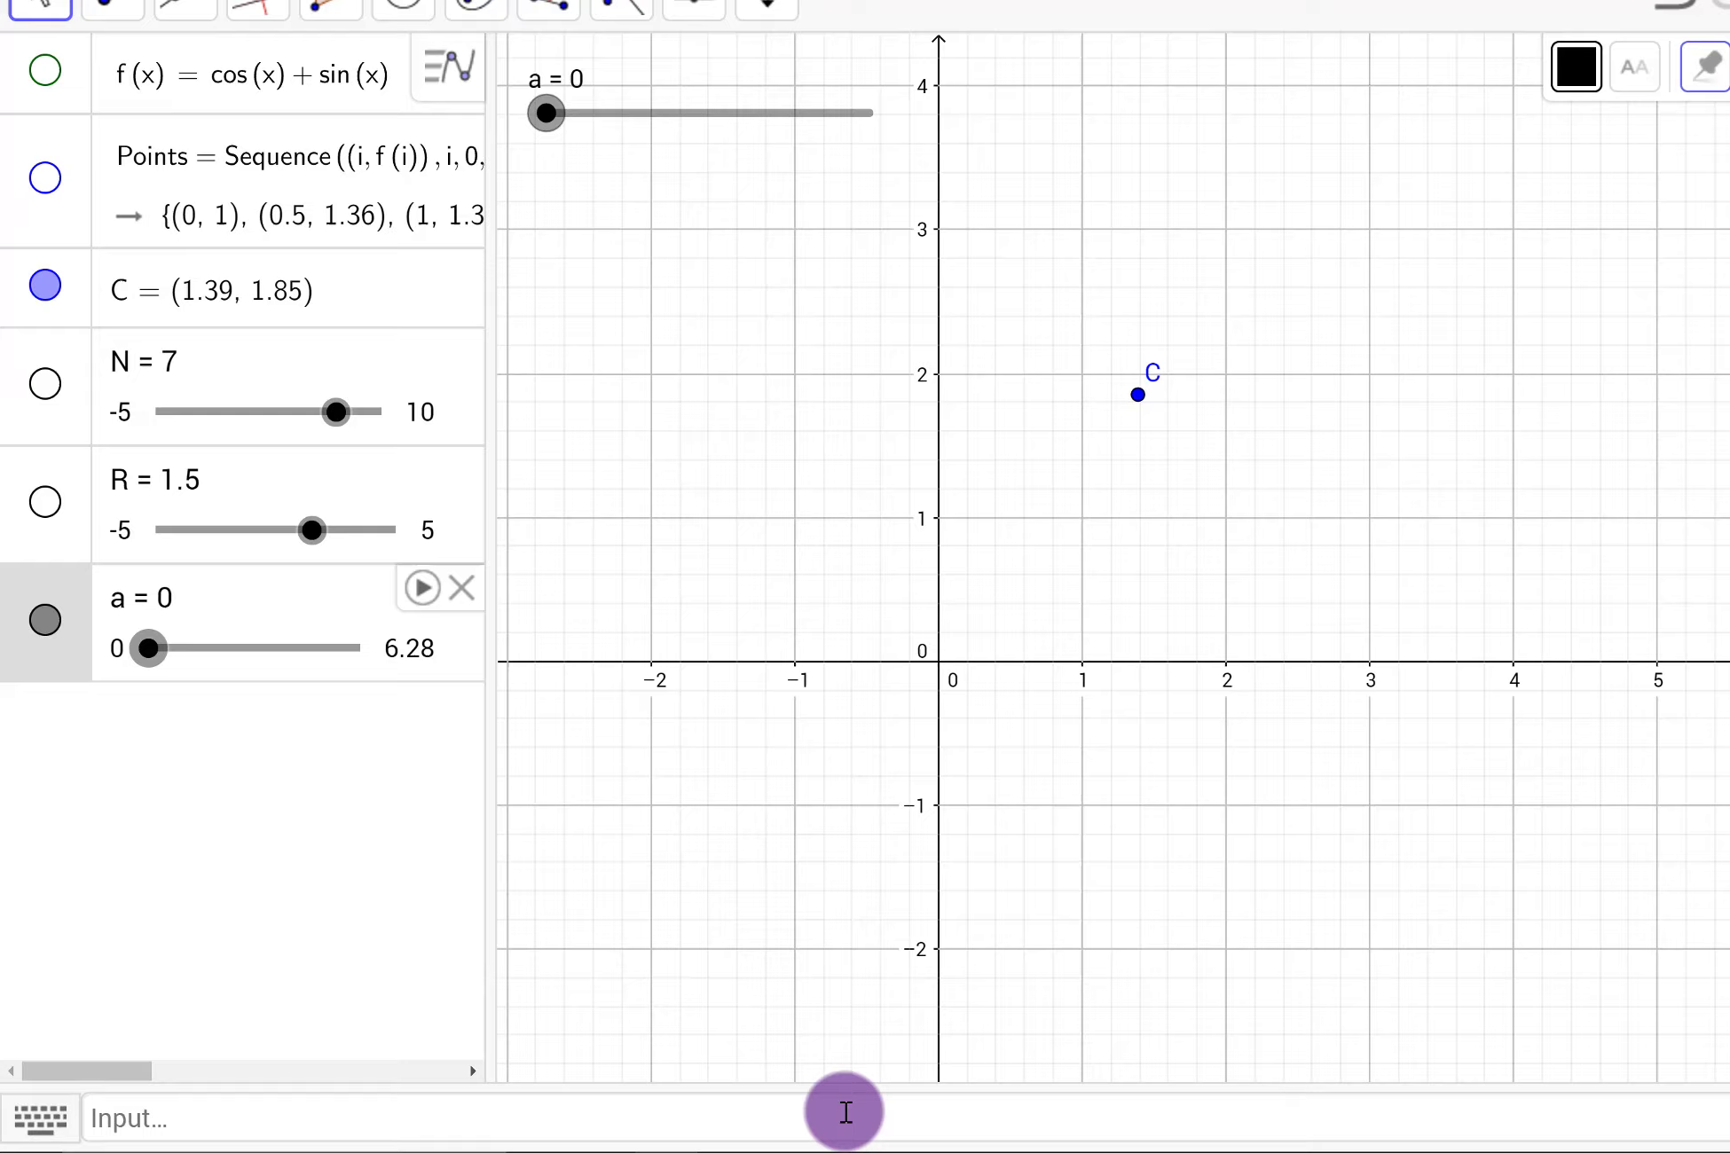
Step: Define Arms = Sequence(Segment(C, C + (R*cos(a+2pi/N * i), R*sin(a+2pi/N * i))), i, 0, N - 1)
left_click(845, 1113)
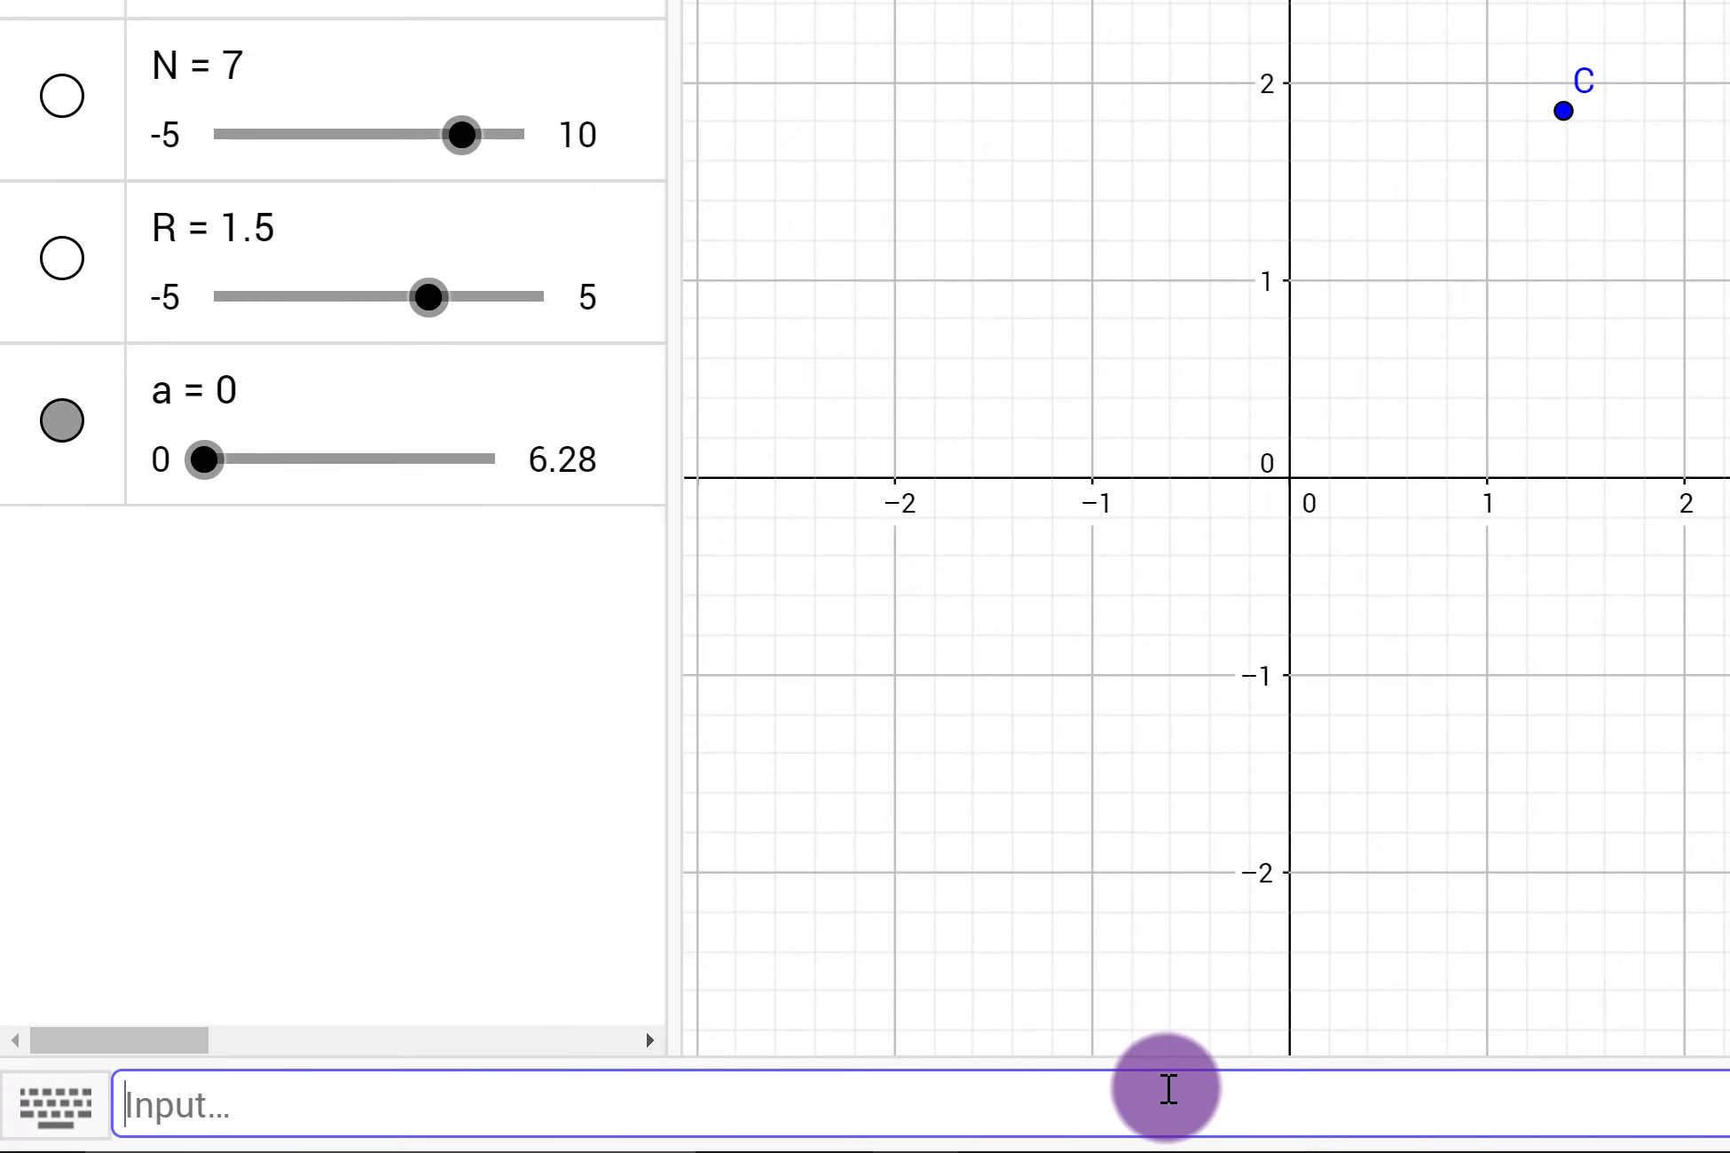
type("A")
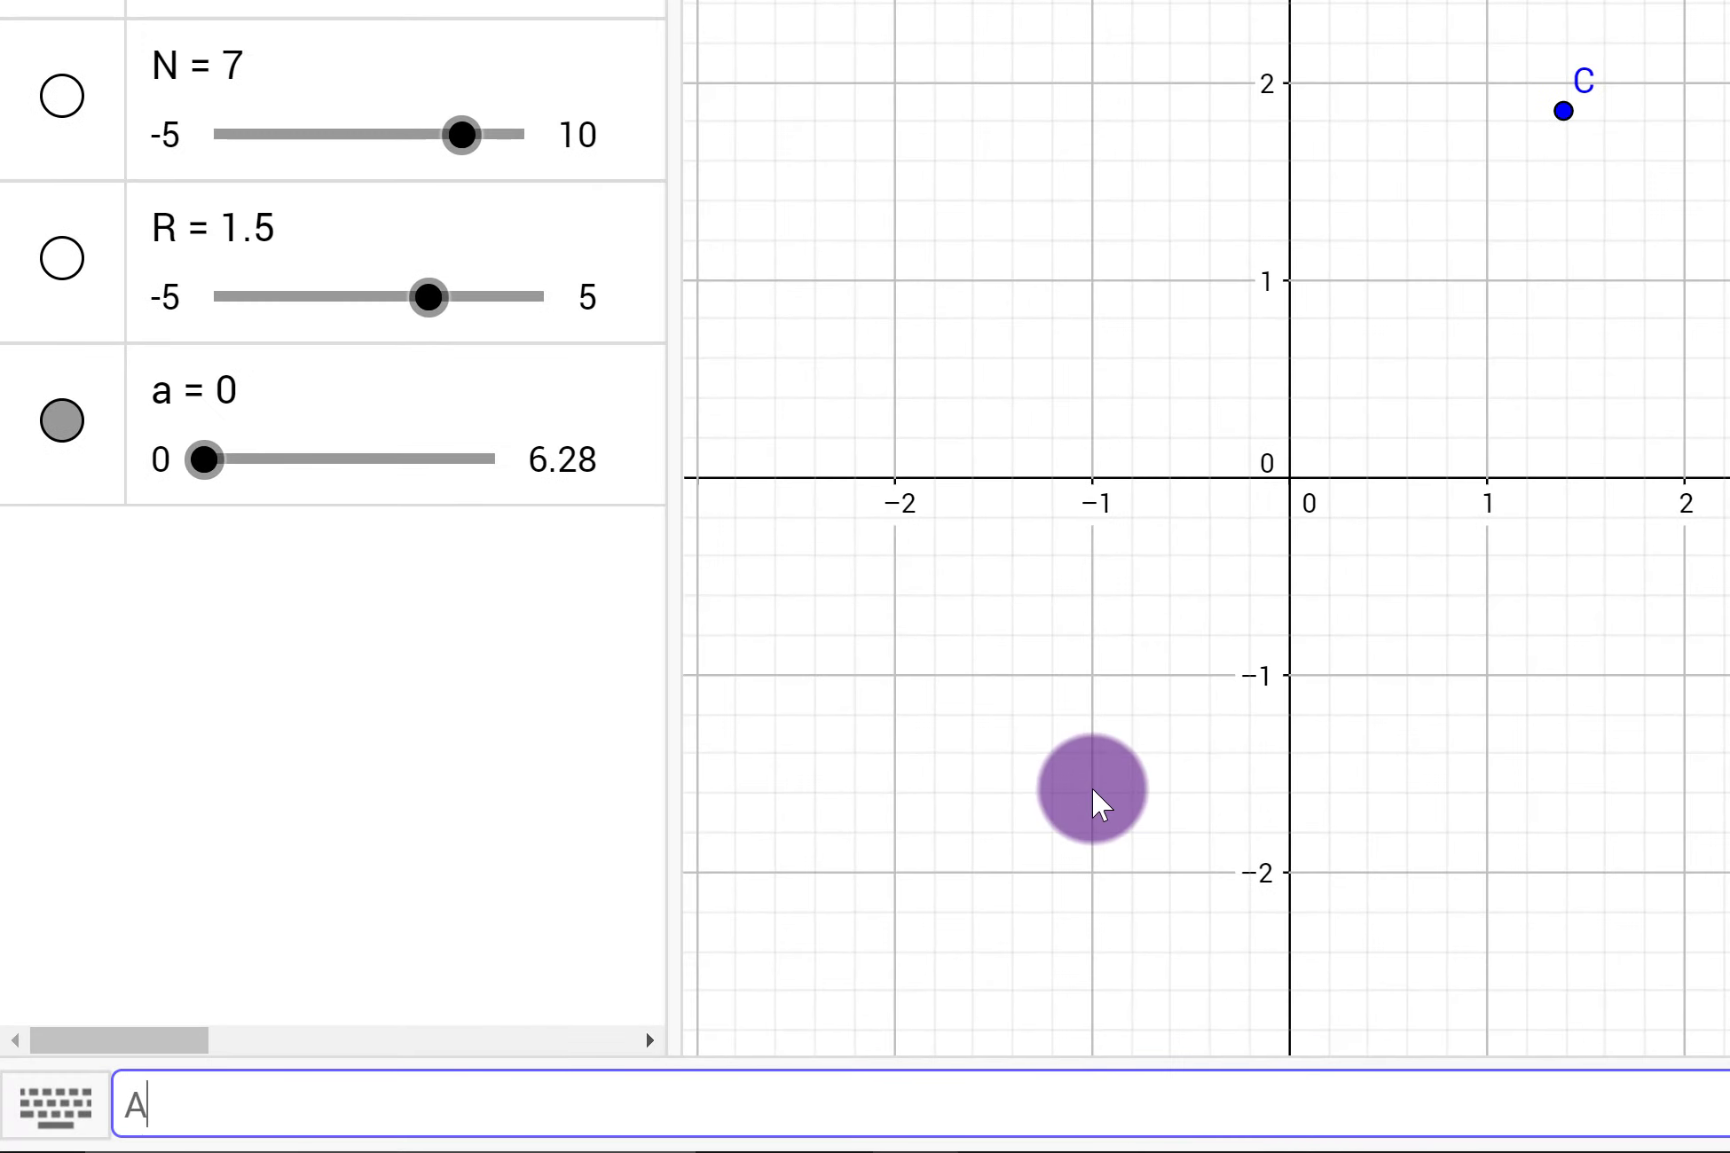
type("rms = Sequence(")
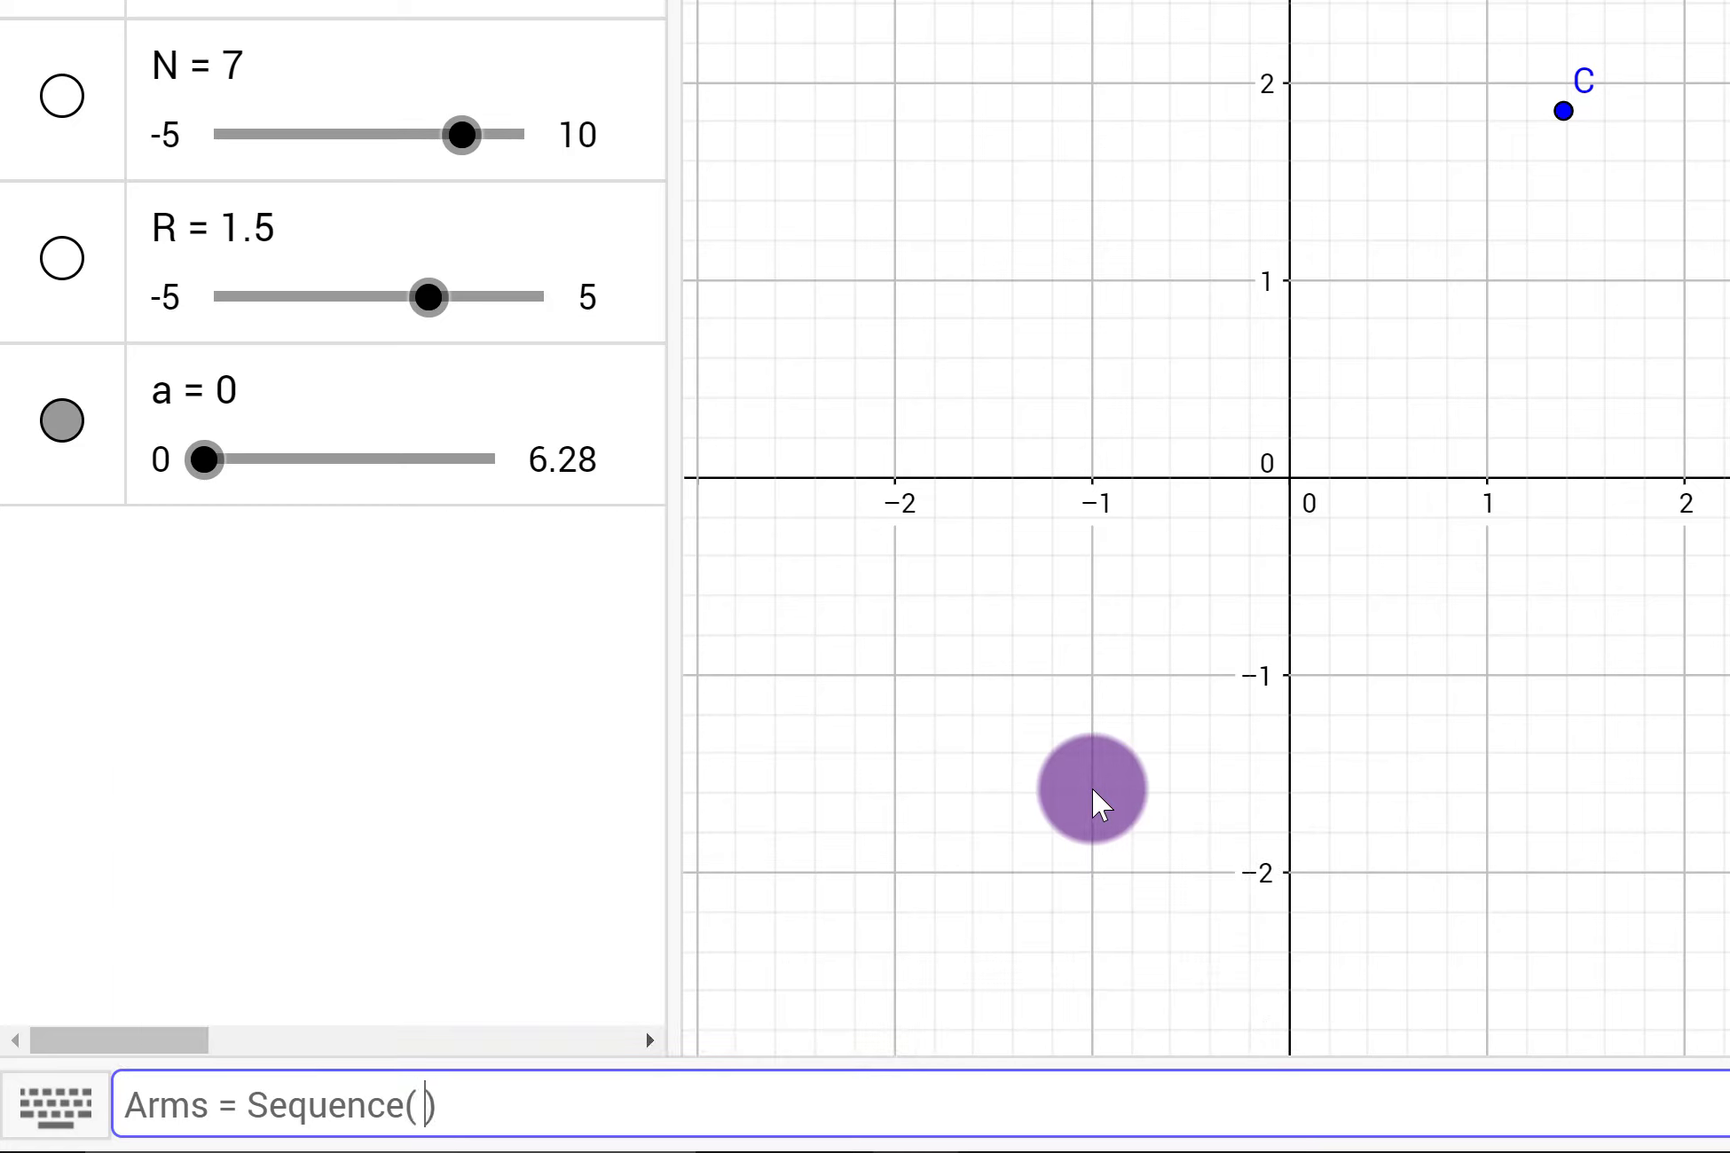
key("Left")
type("Segment")
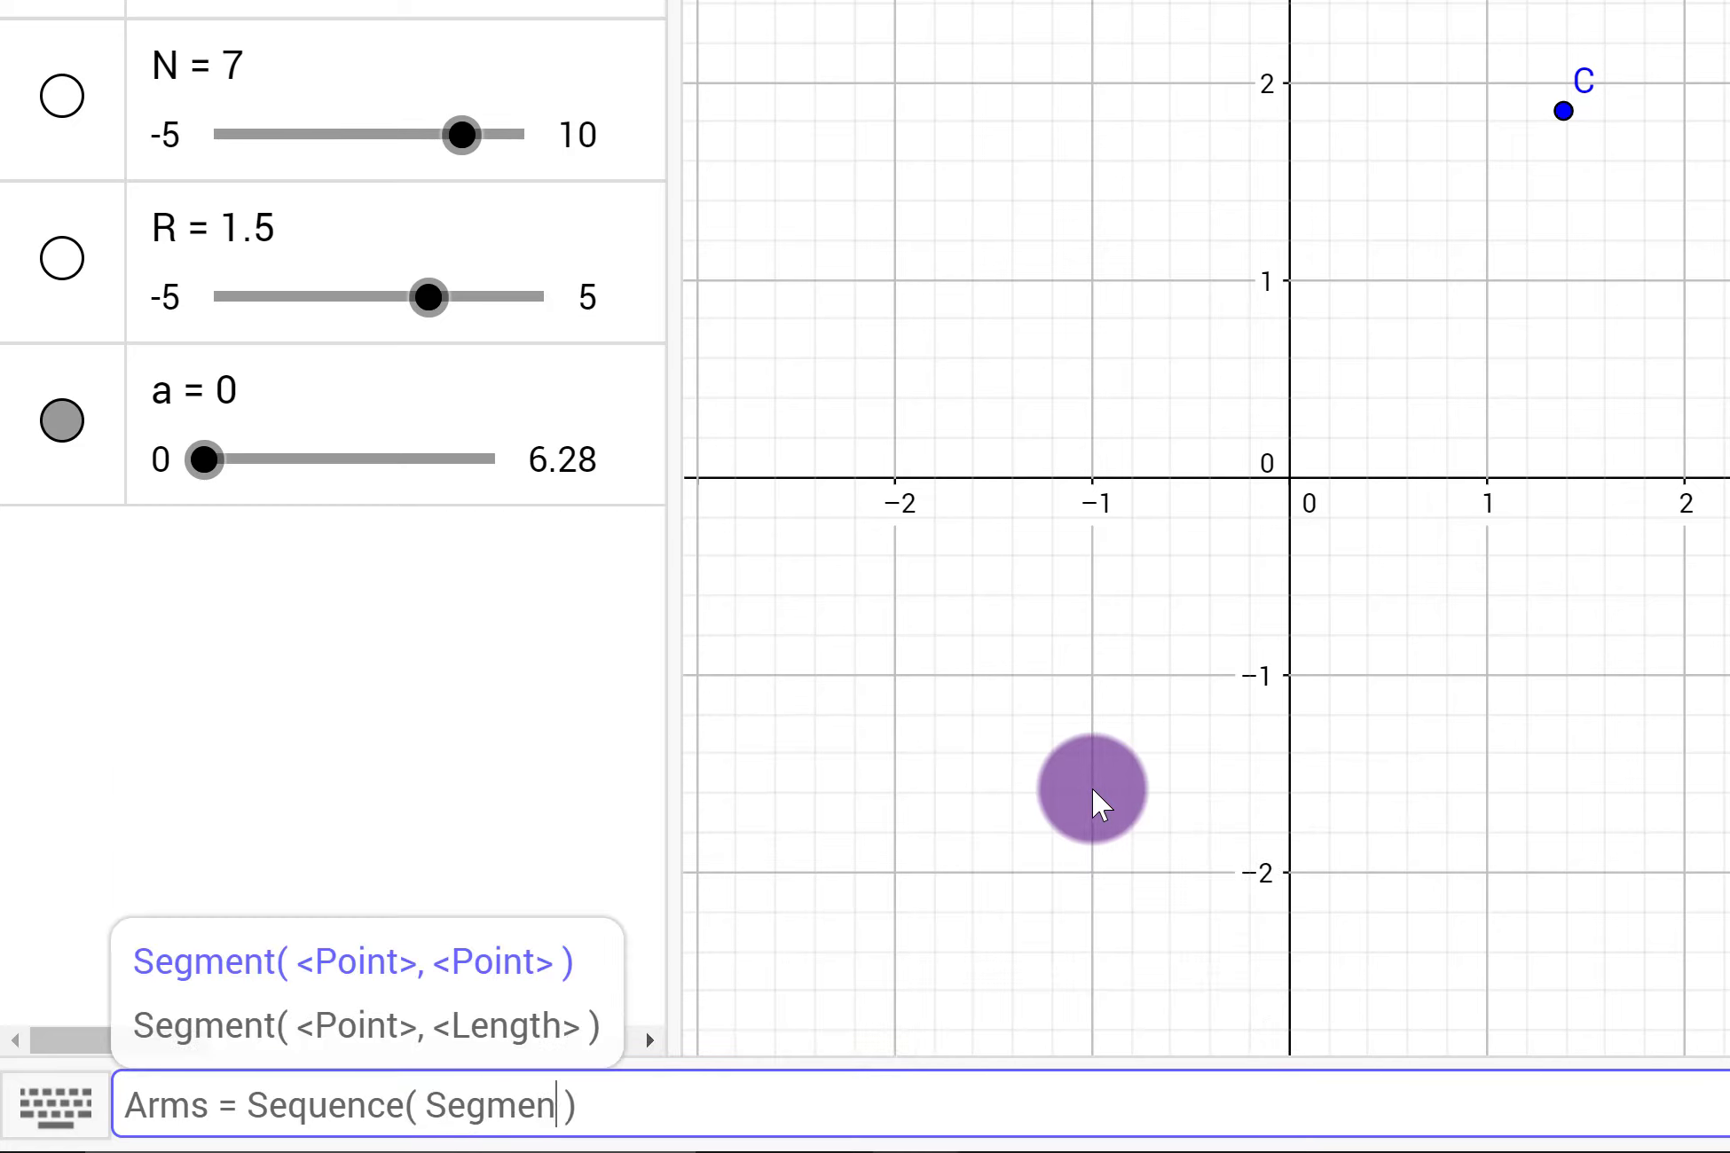
type("(")
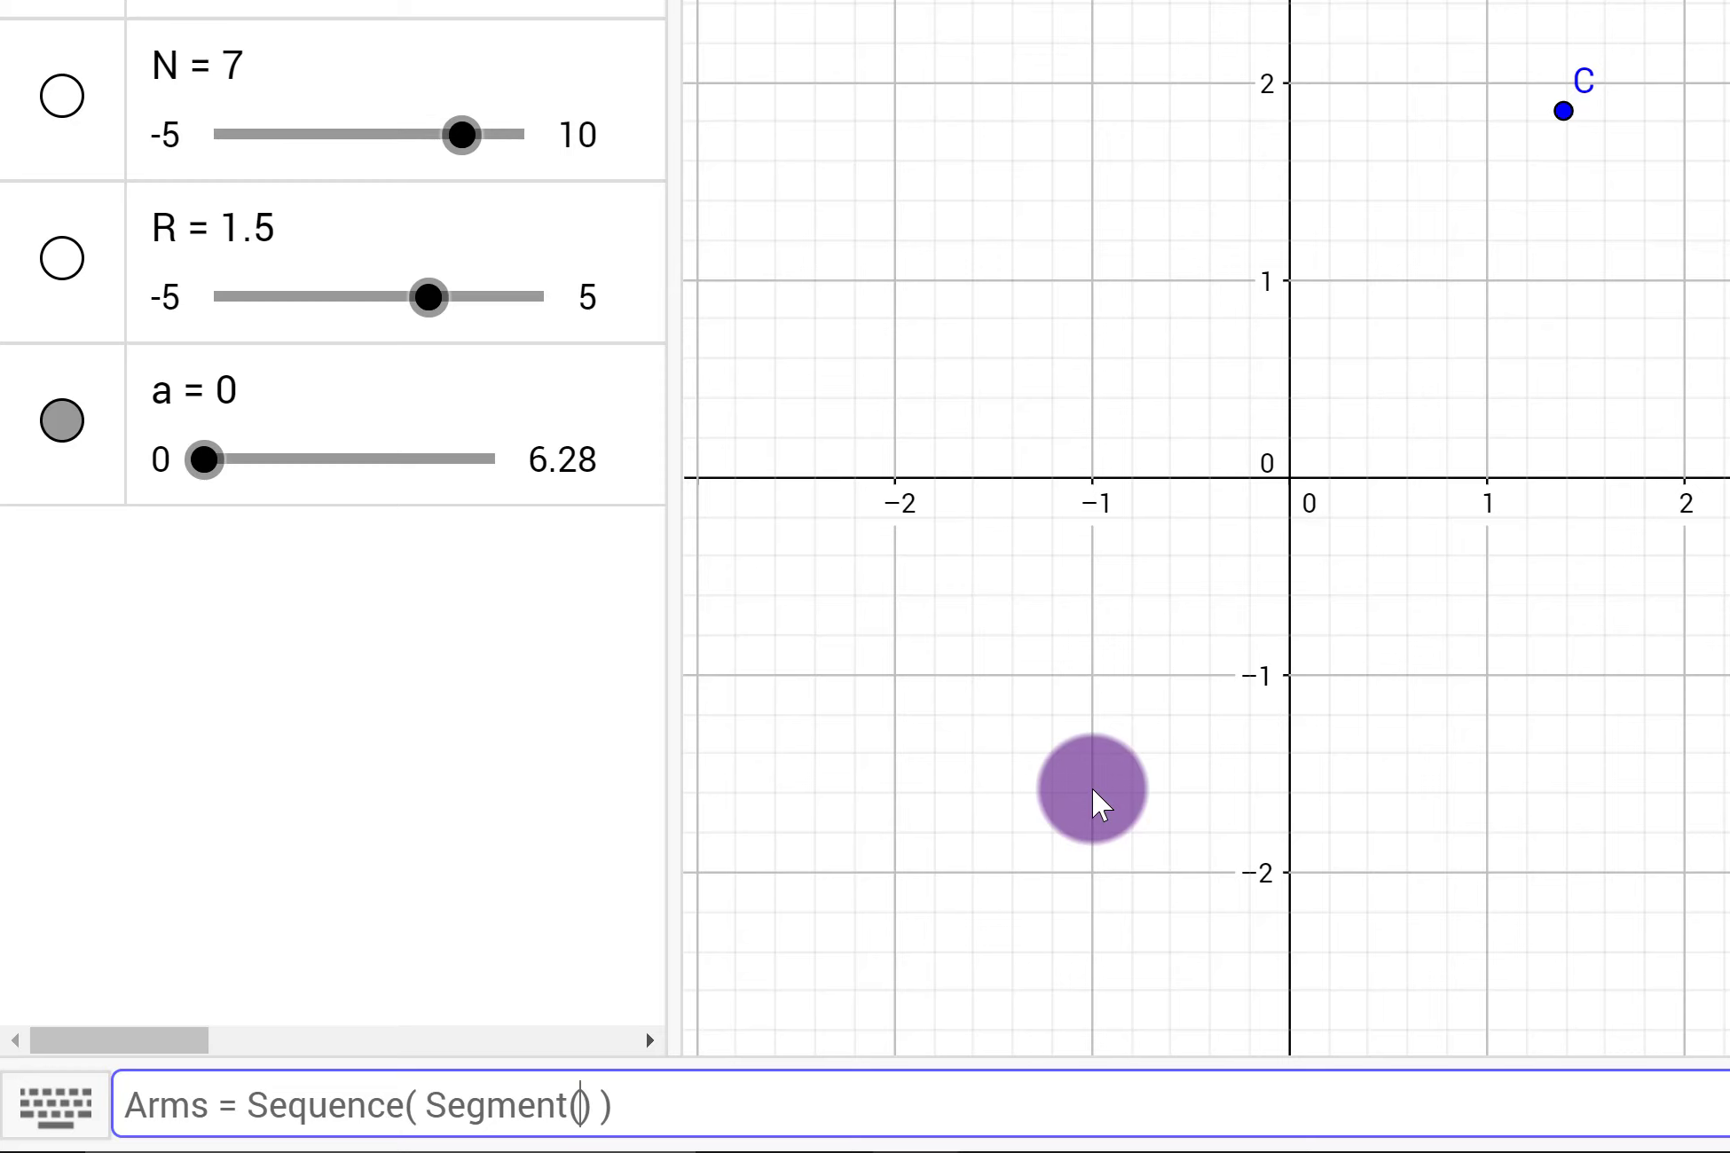
type("C, C + (R*cos")
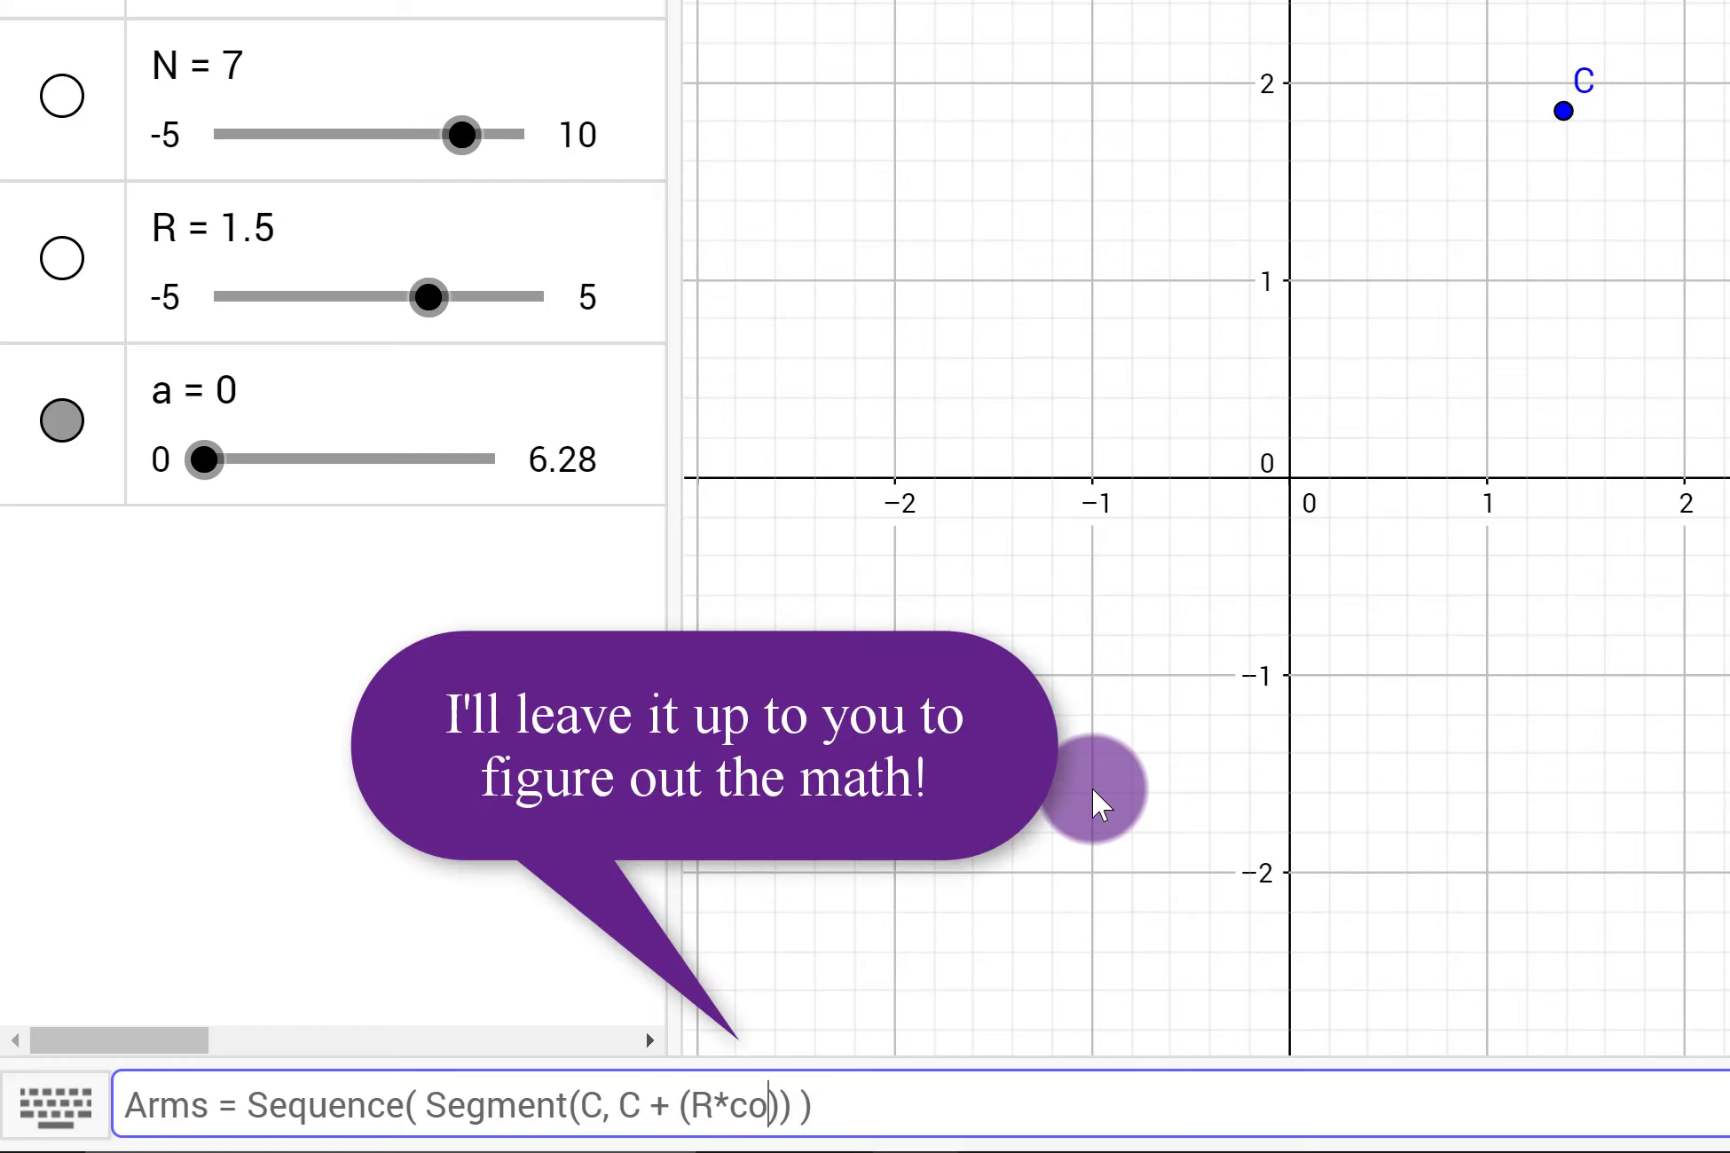
type("(a+2p")
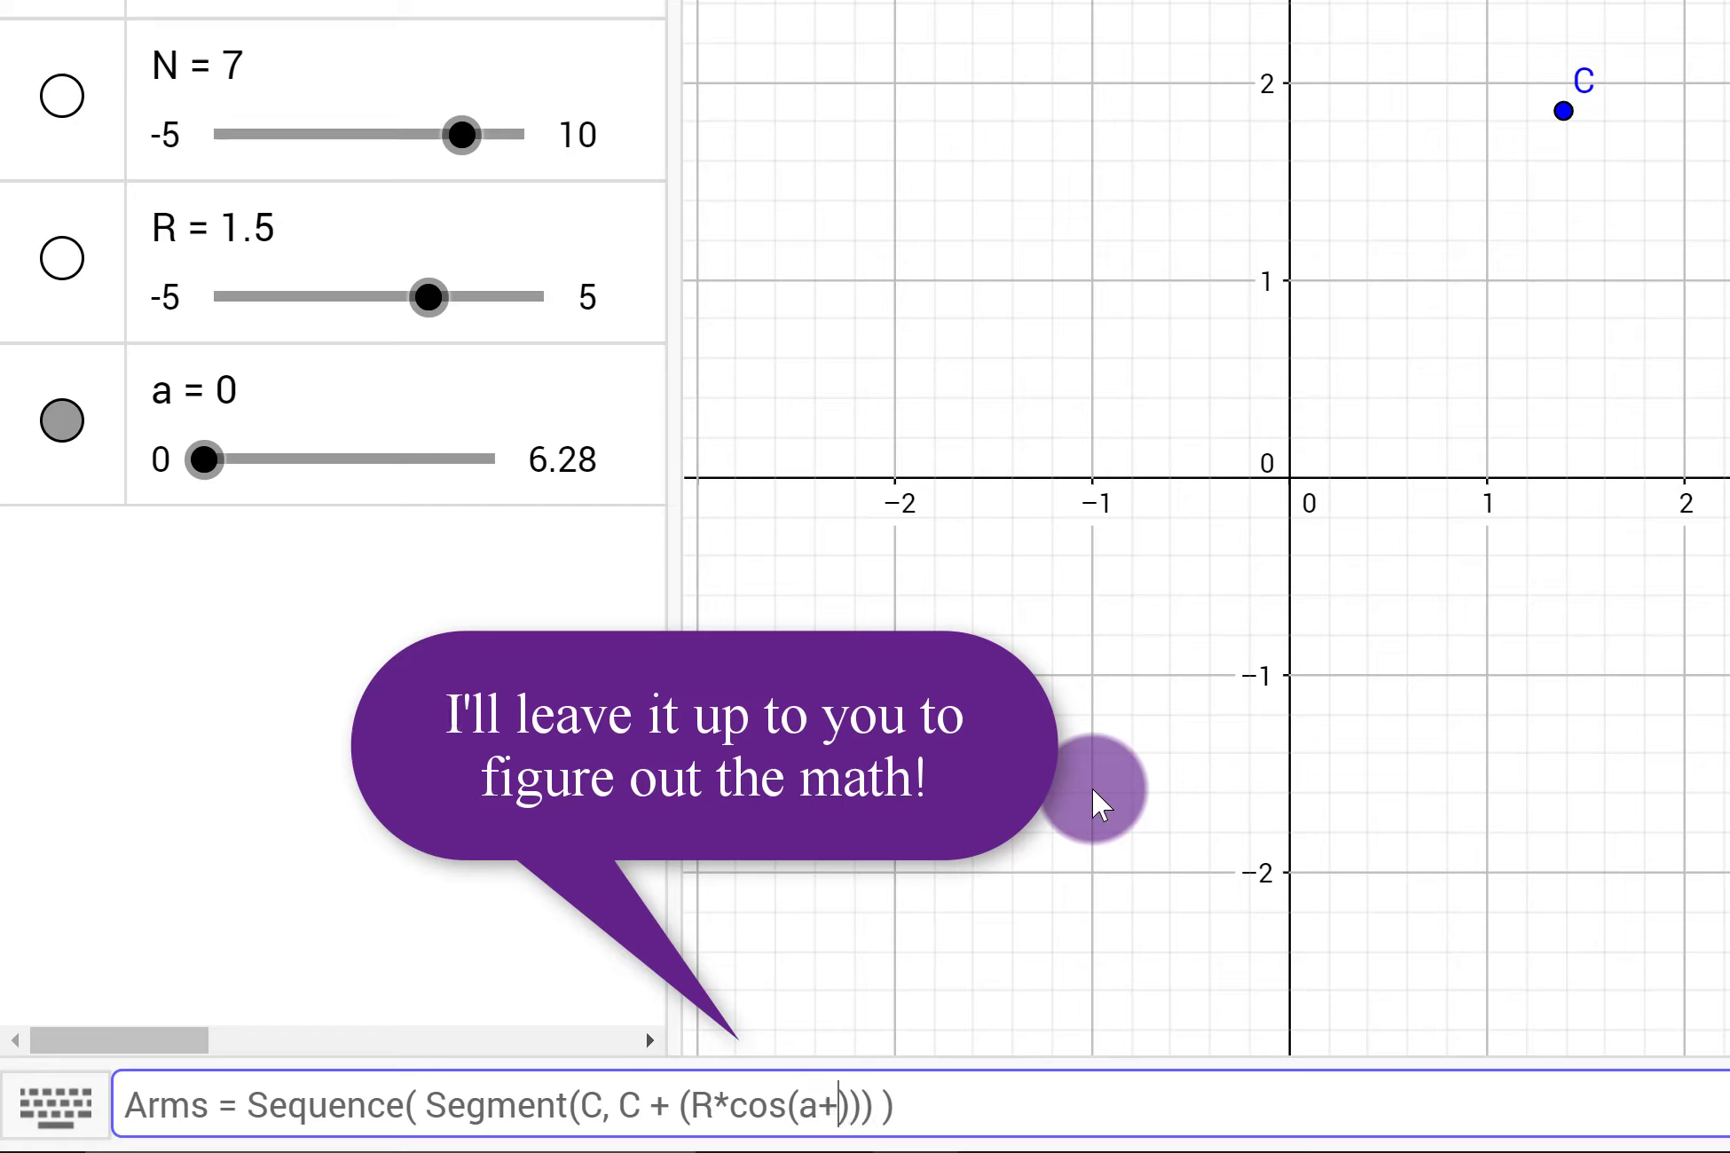
type("i/N * ")
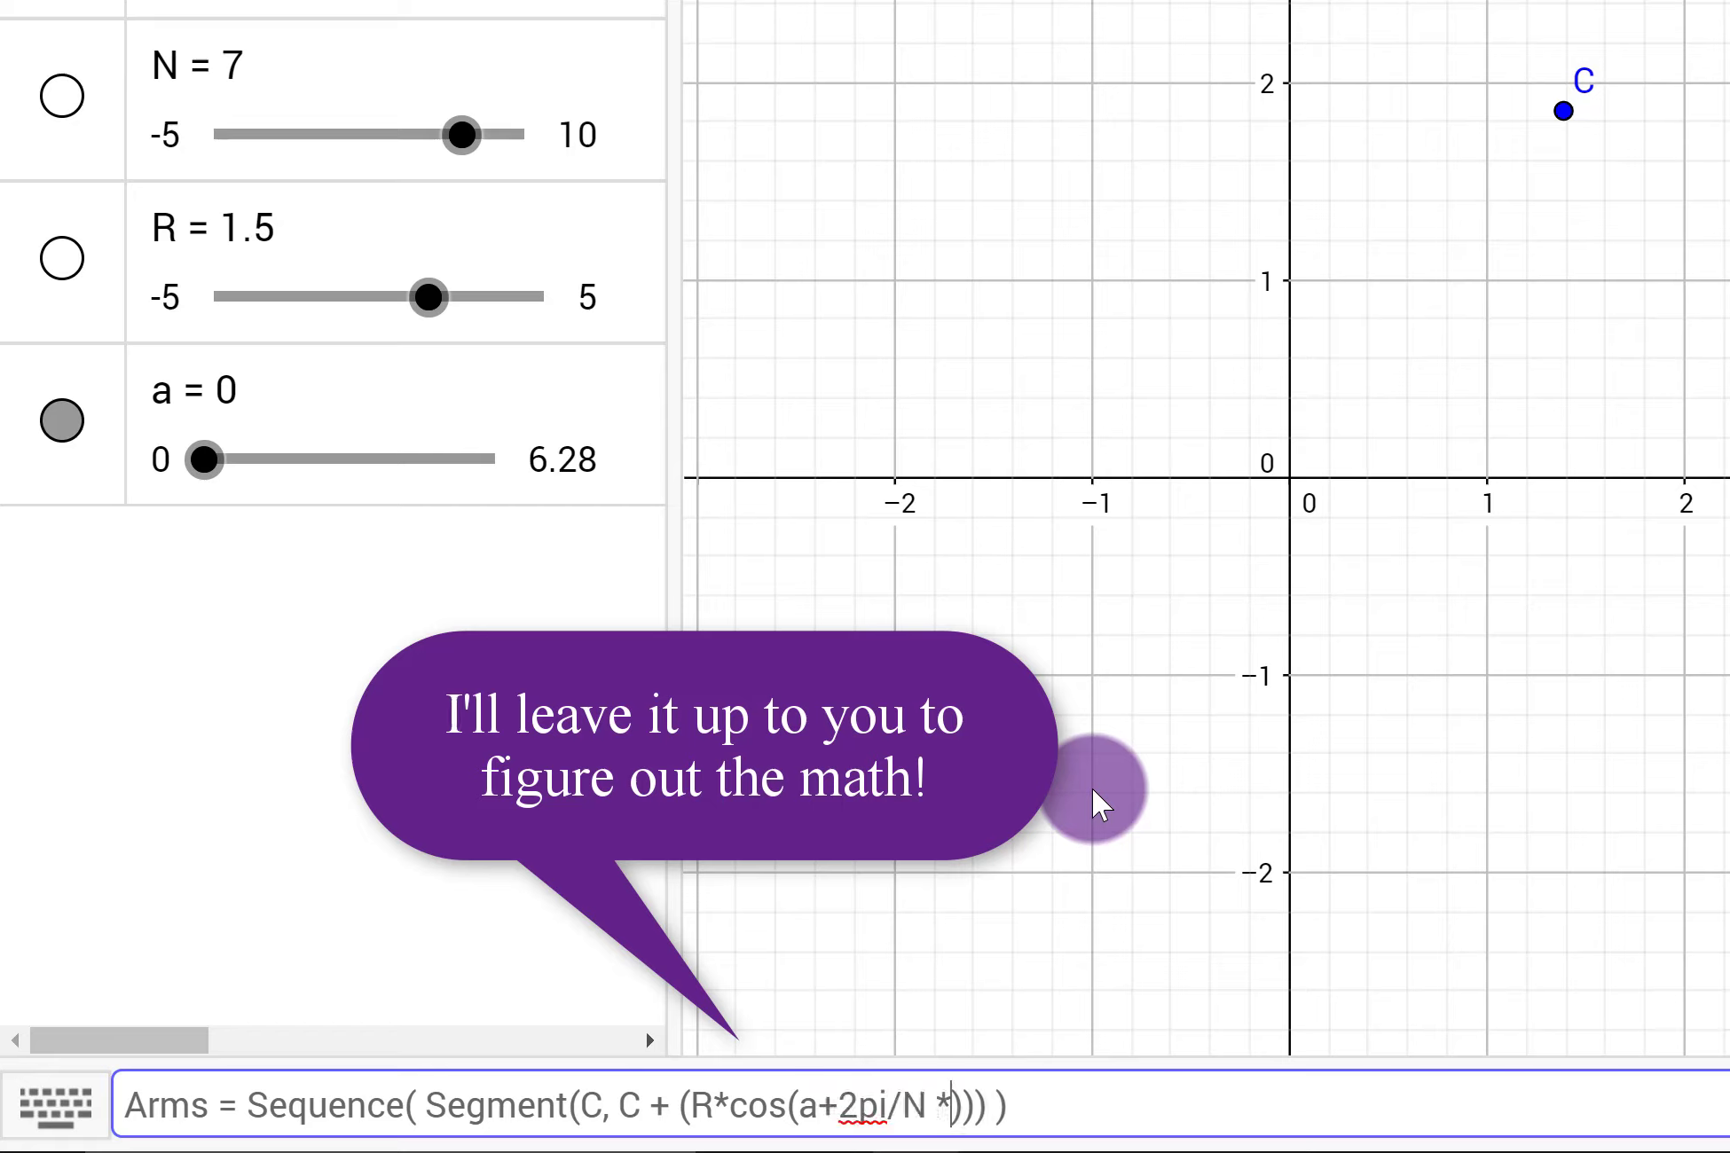
type("i)")
type(", R*si")
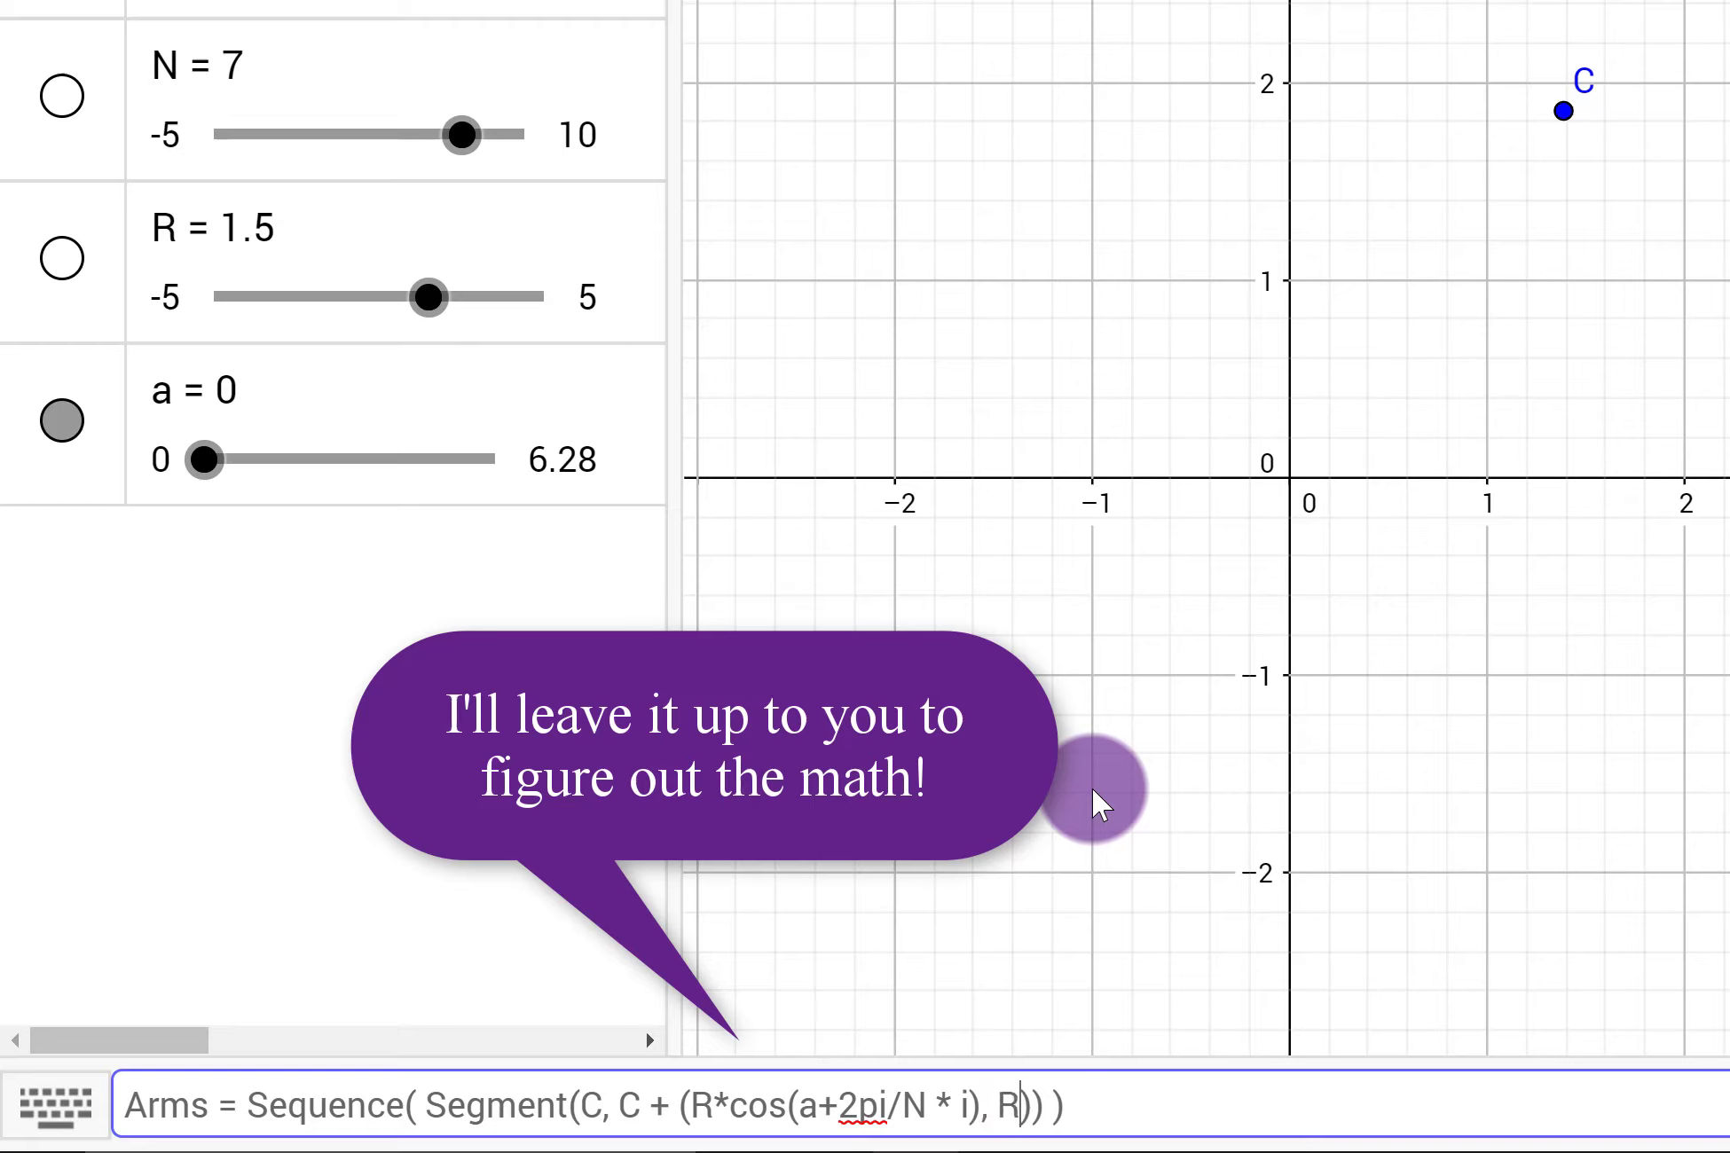
type("n(a+2")
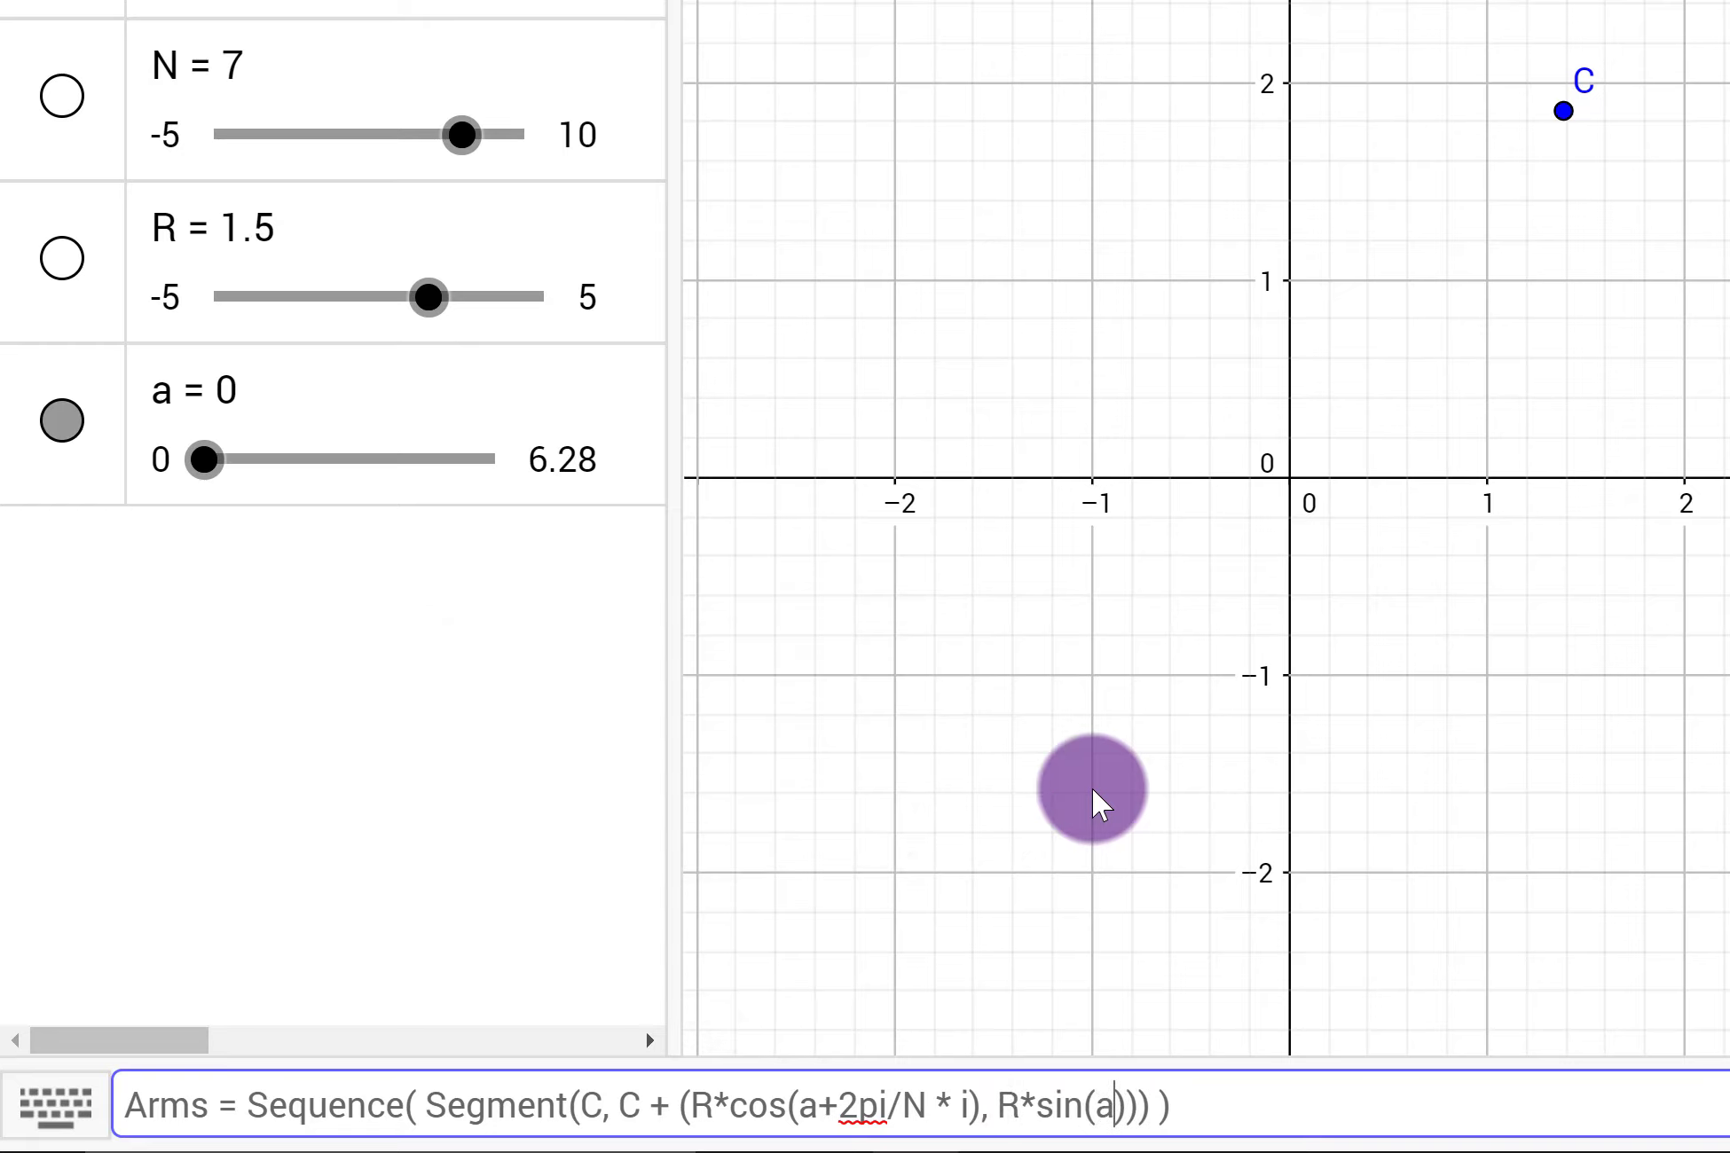
type("pi/N")
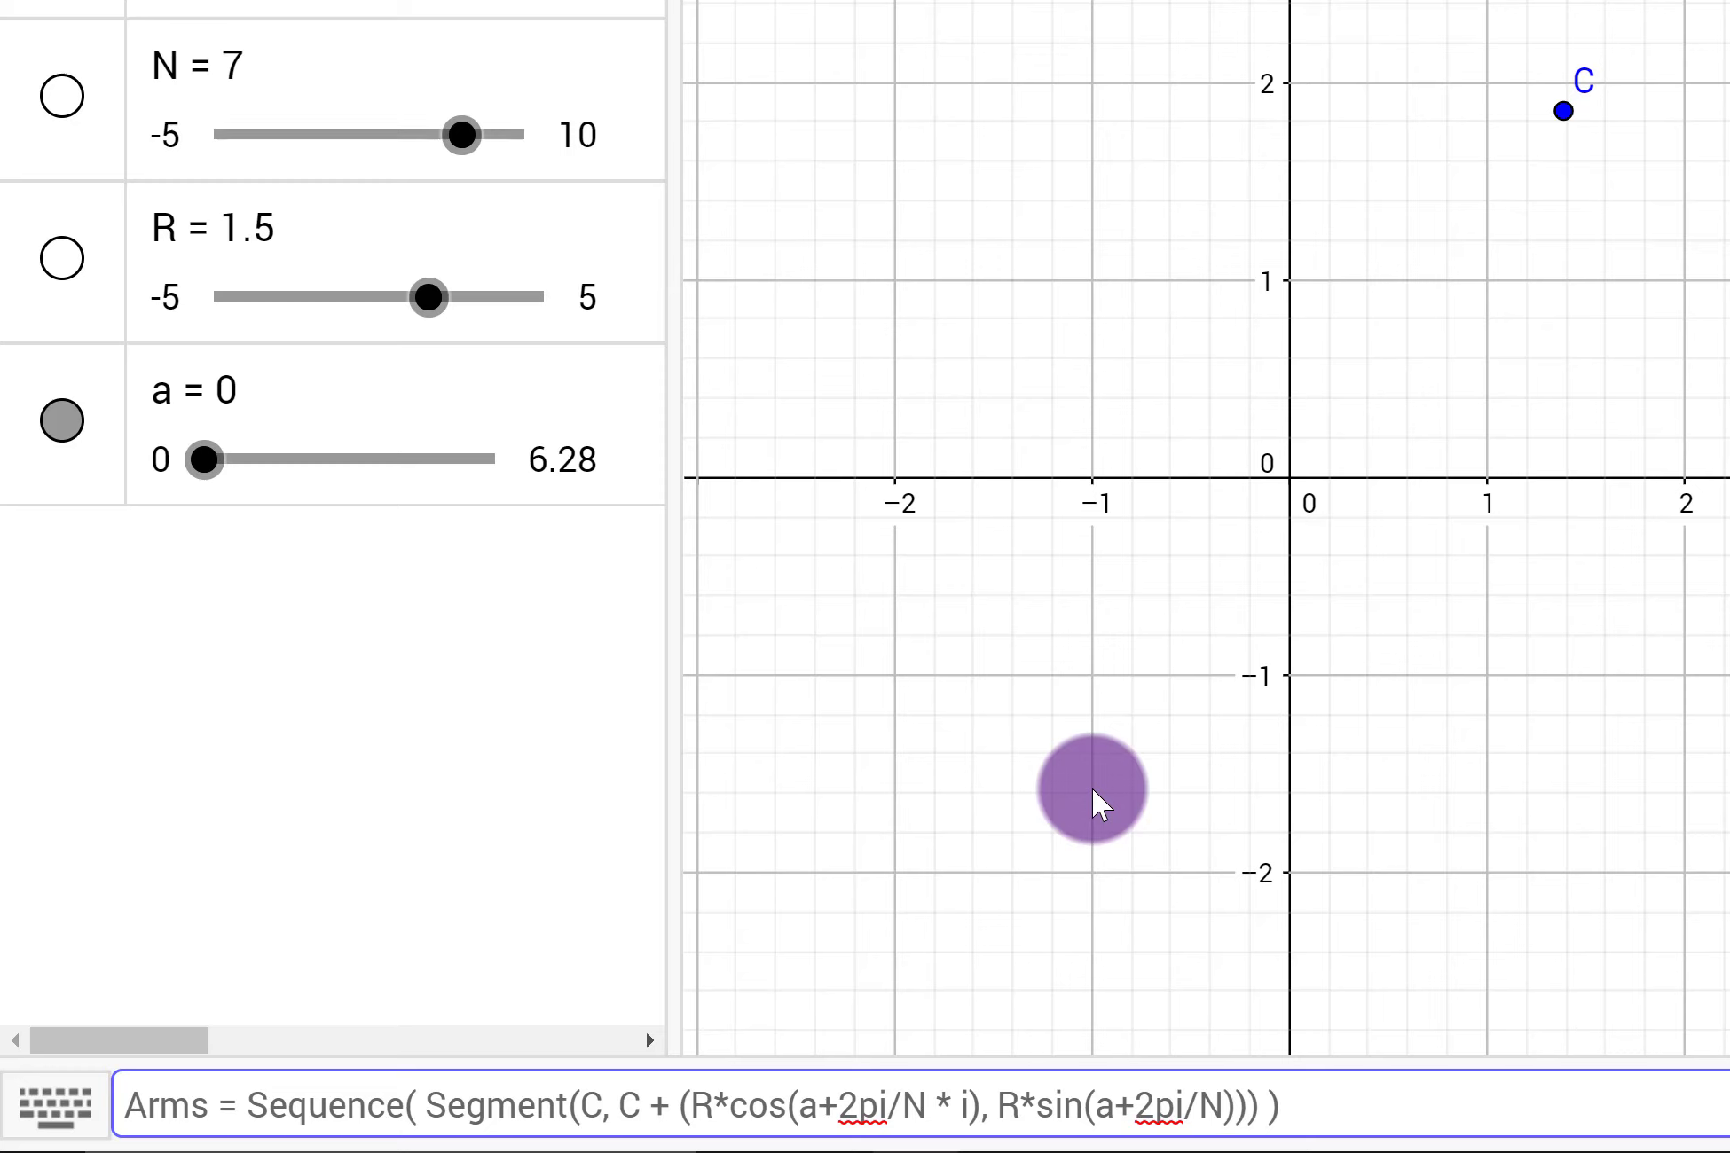
type(" * i)))")
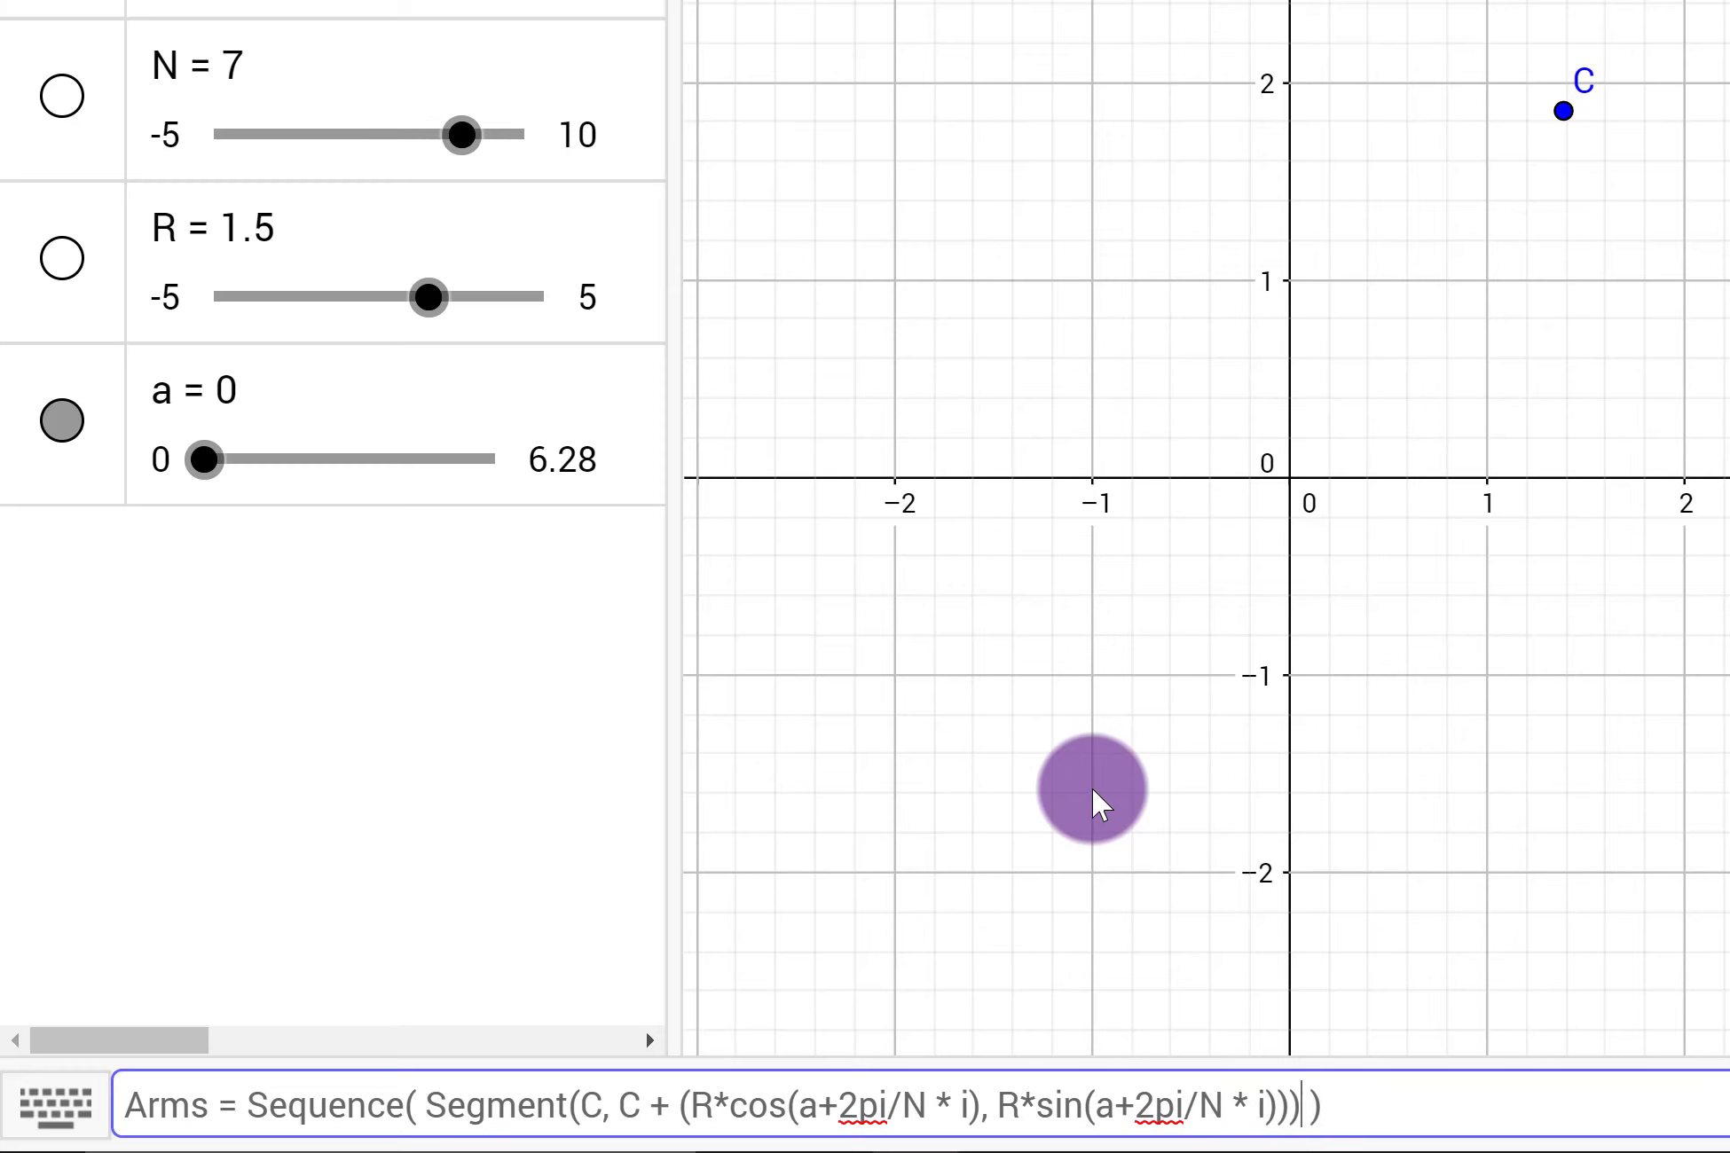
type(", ")
type("i")
type(",")
type("N - 1")
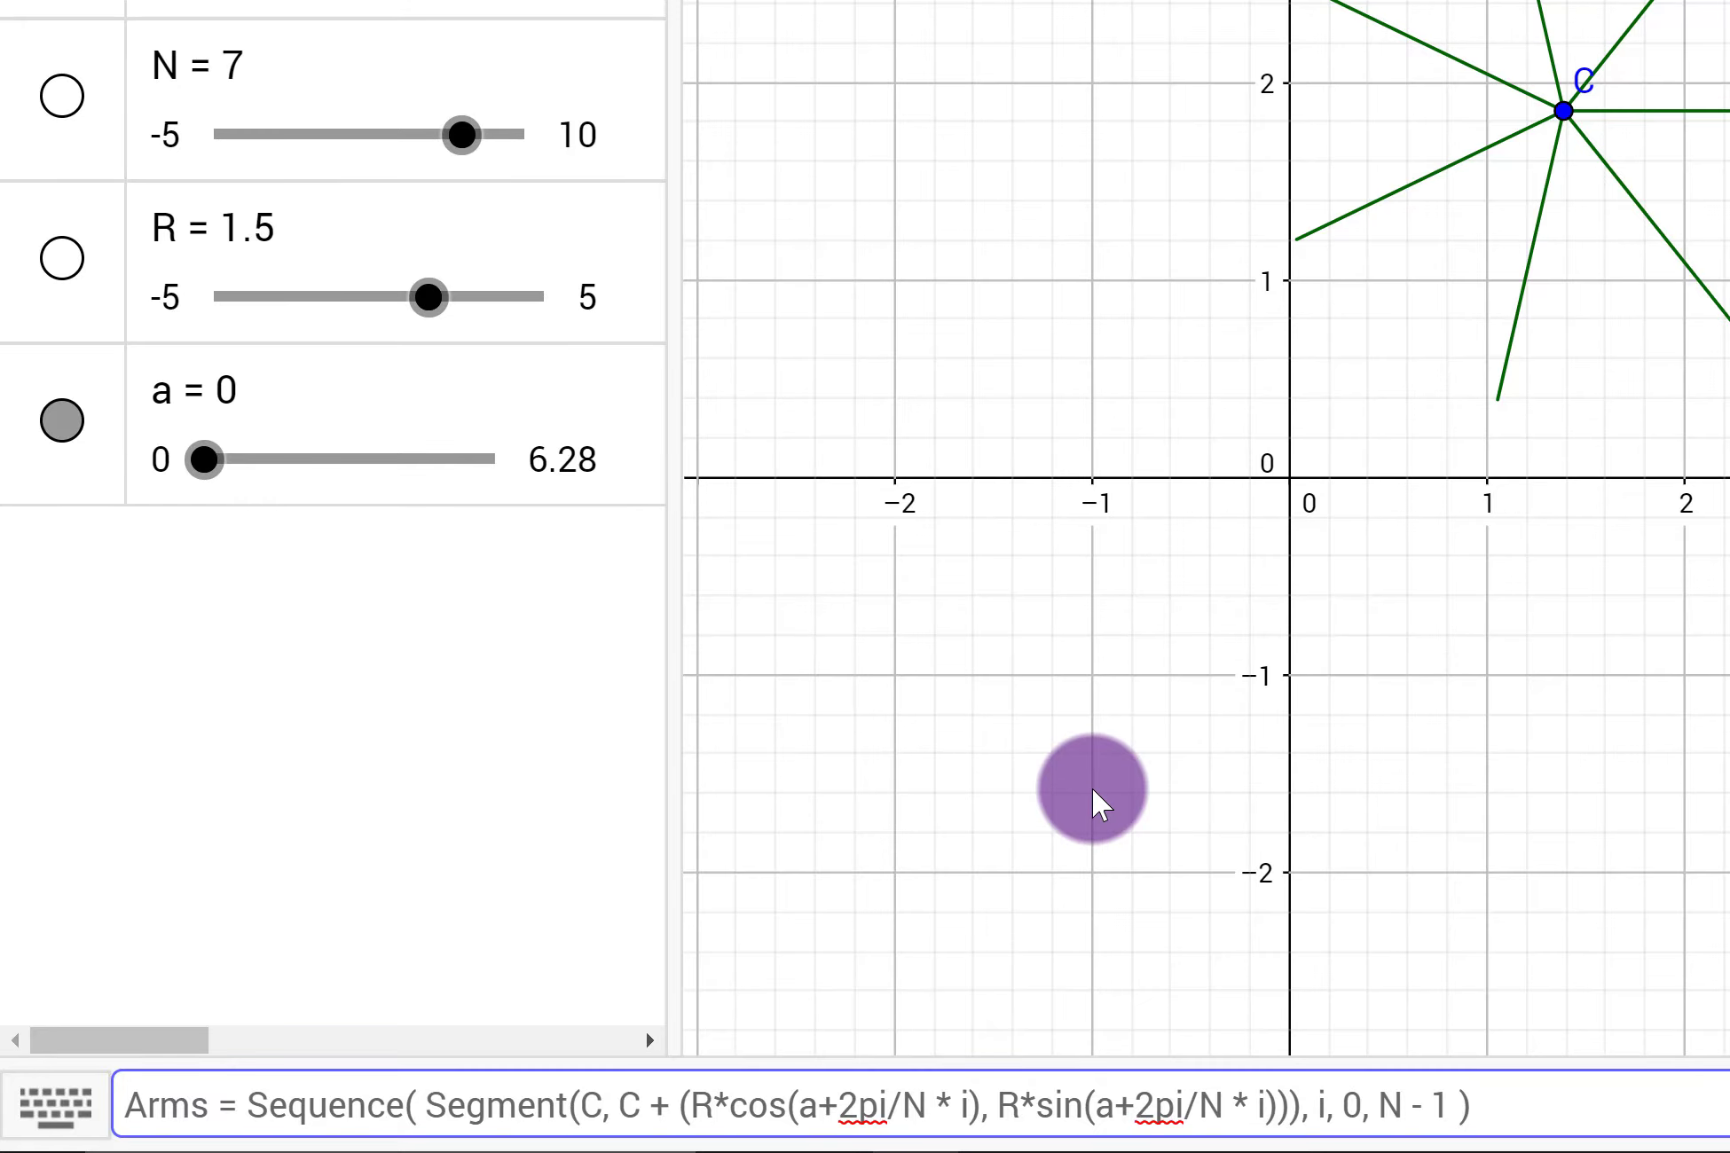
key("Return")
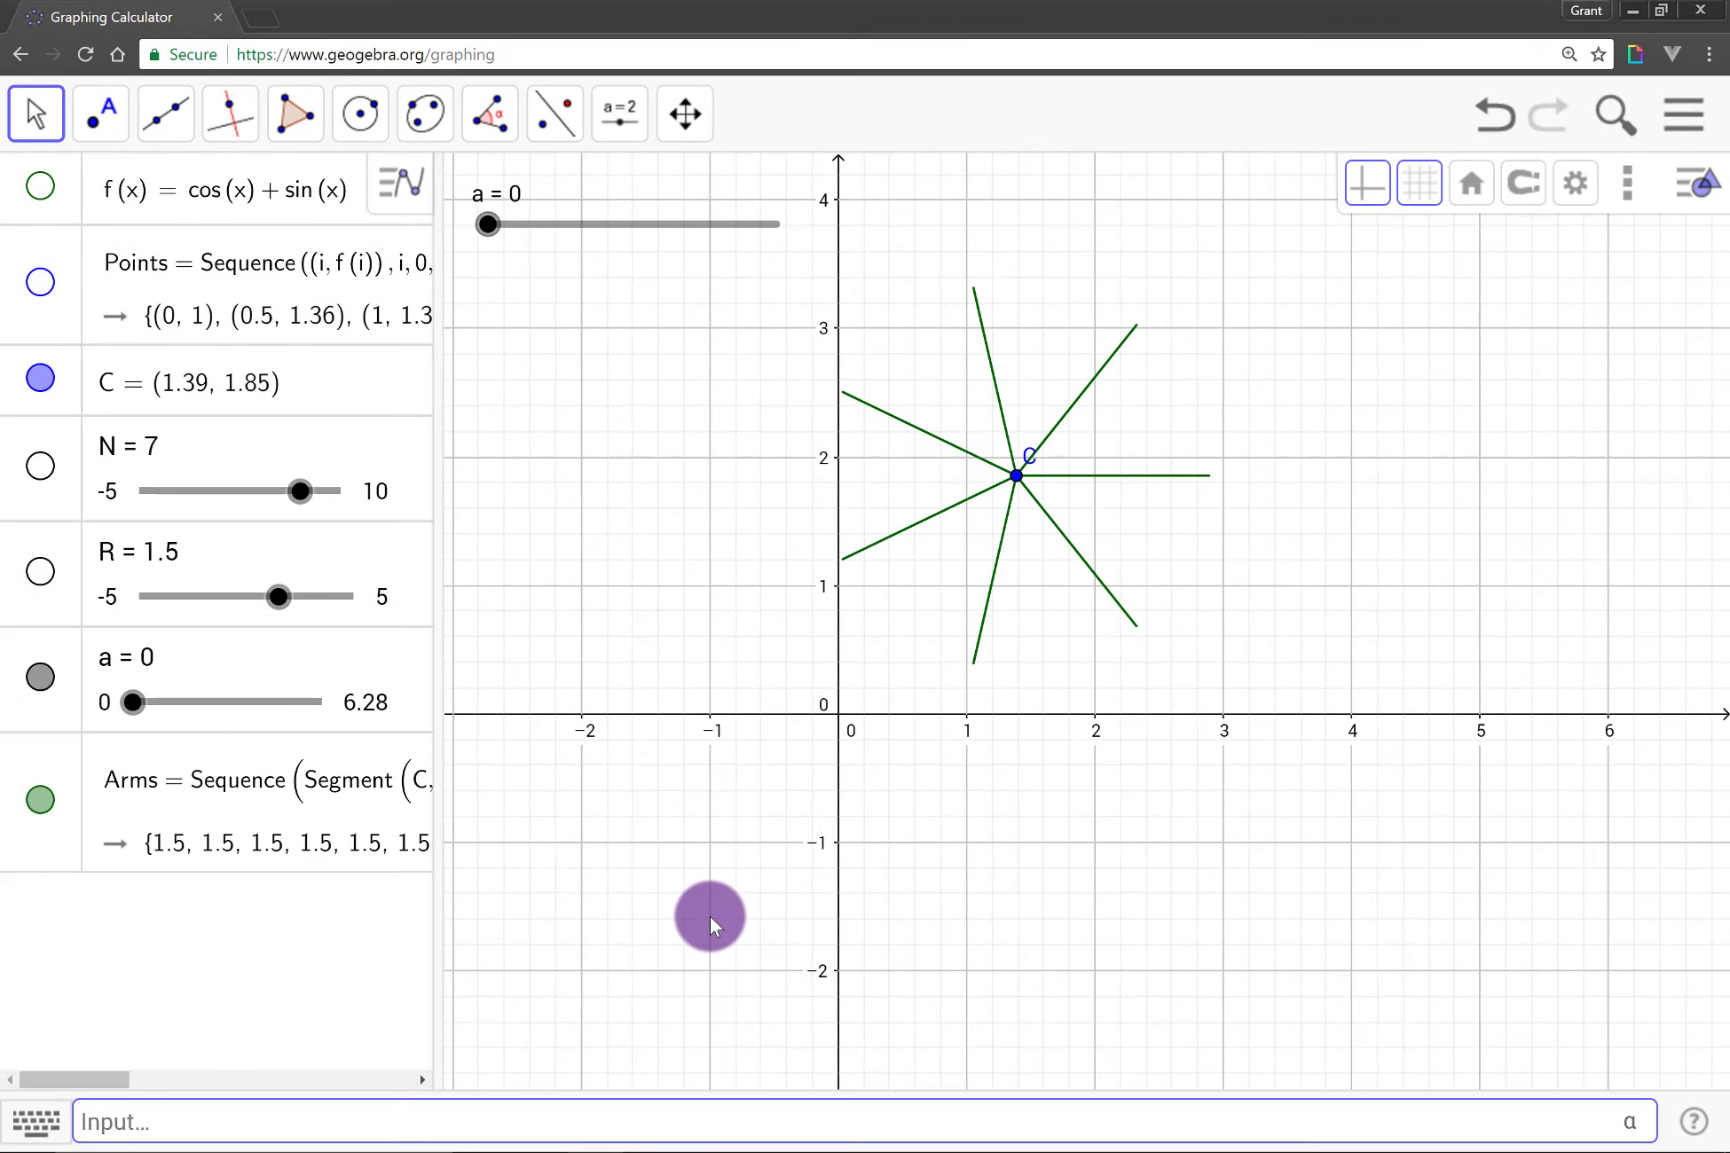
Step: Test the arms by dragging point C to about (2.14, 1.78) and slider a to 3.58
left_click_drag(1022, 485, 1114, 488)
left_click_drag(479, 230, 656, 295)
left_click(355, 709)
Step: Set slider R to 2.1 and drag point C to about (2.69, 1.62)
left_click(286, 594)
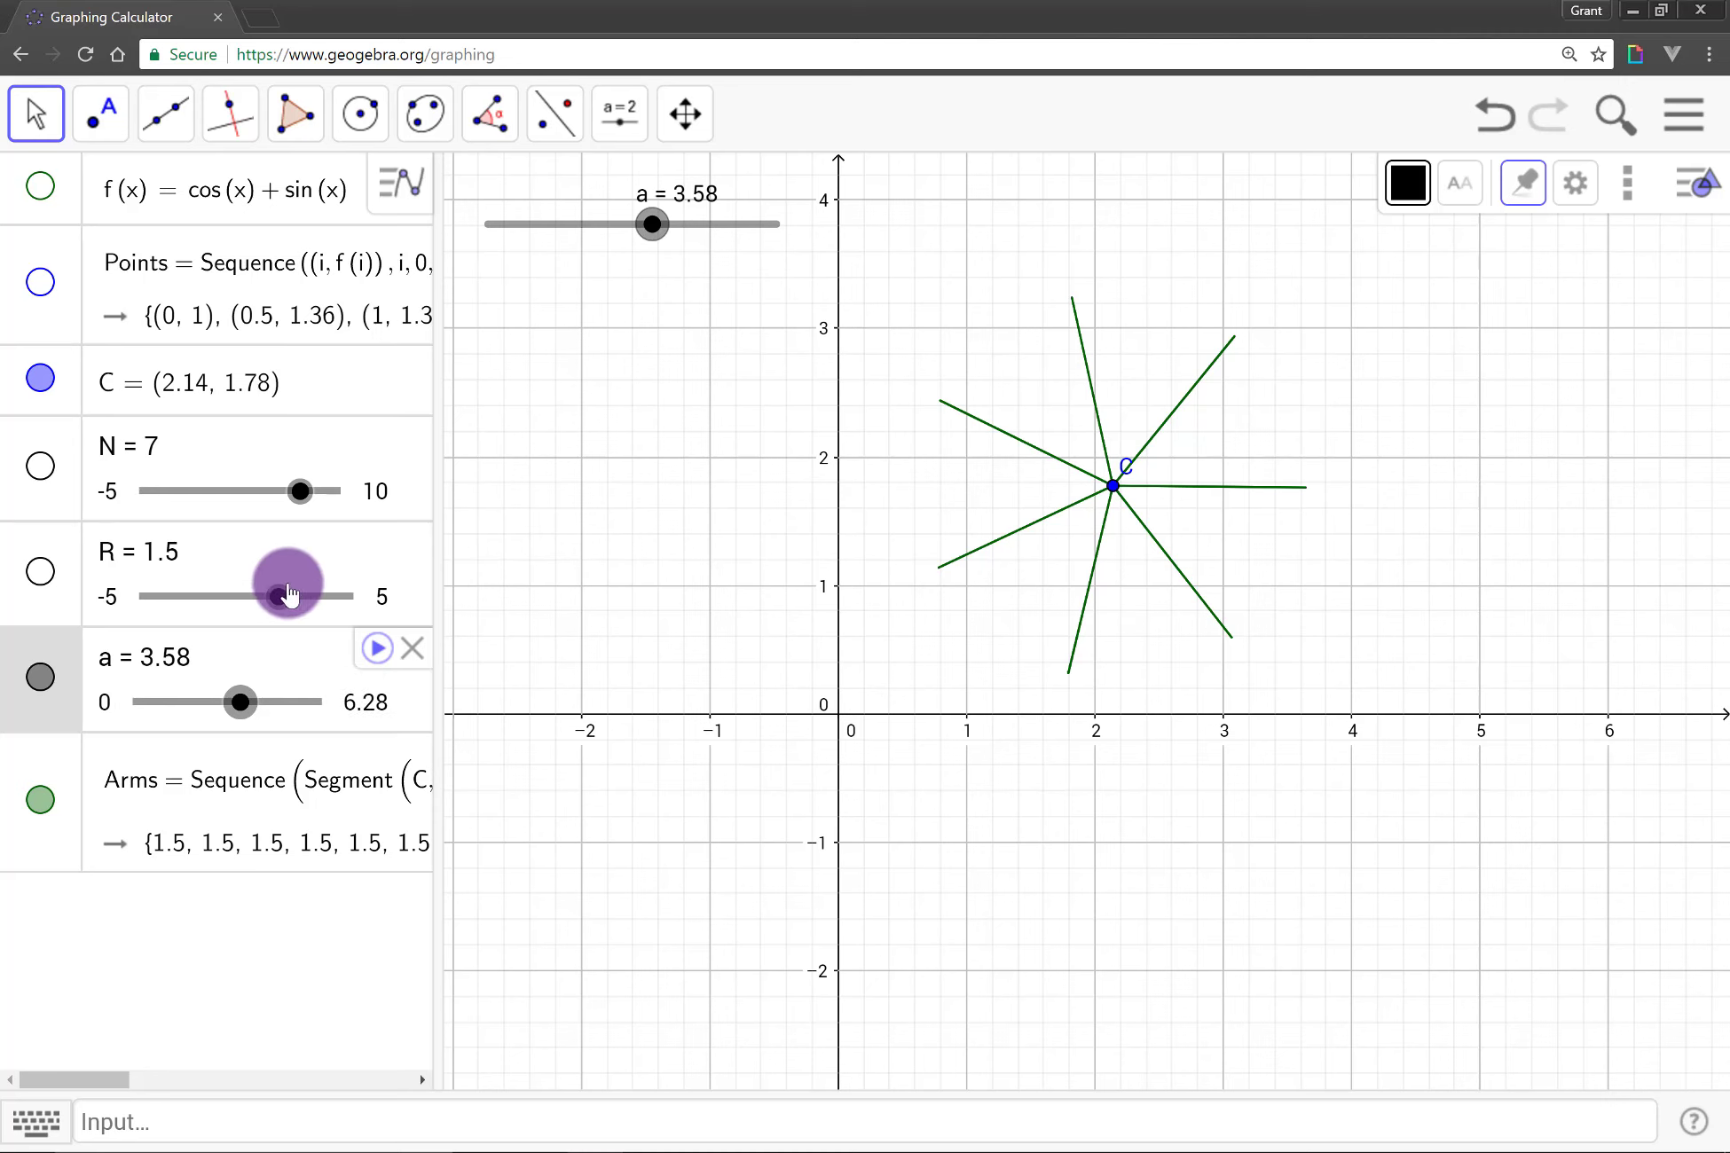
mouse_move(284, 604)
left_mouse_down()
mouse_move(321, 615)
mouse_move(305, 606)
left_mouse_up()
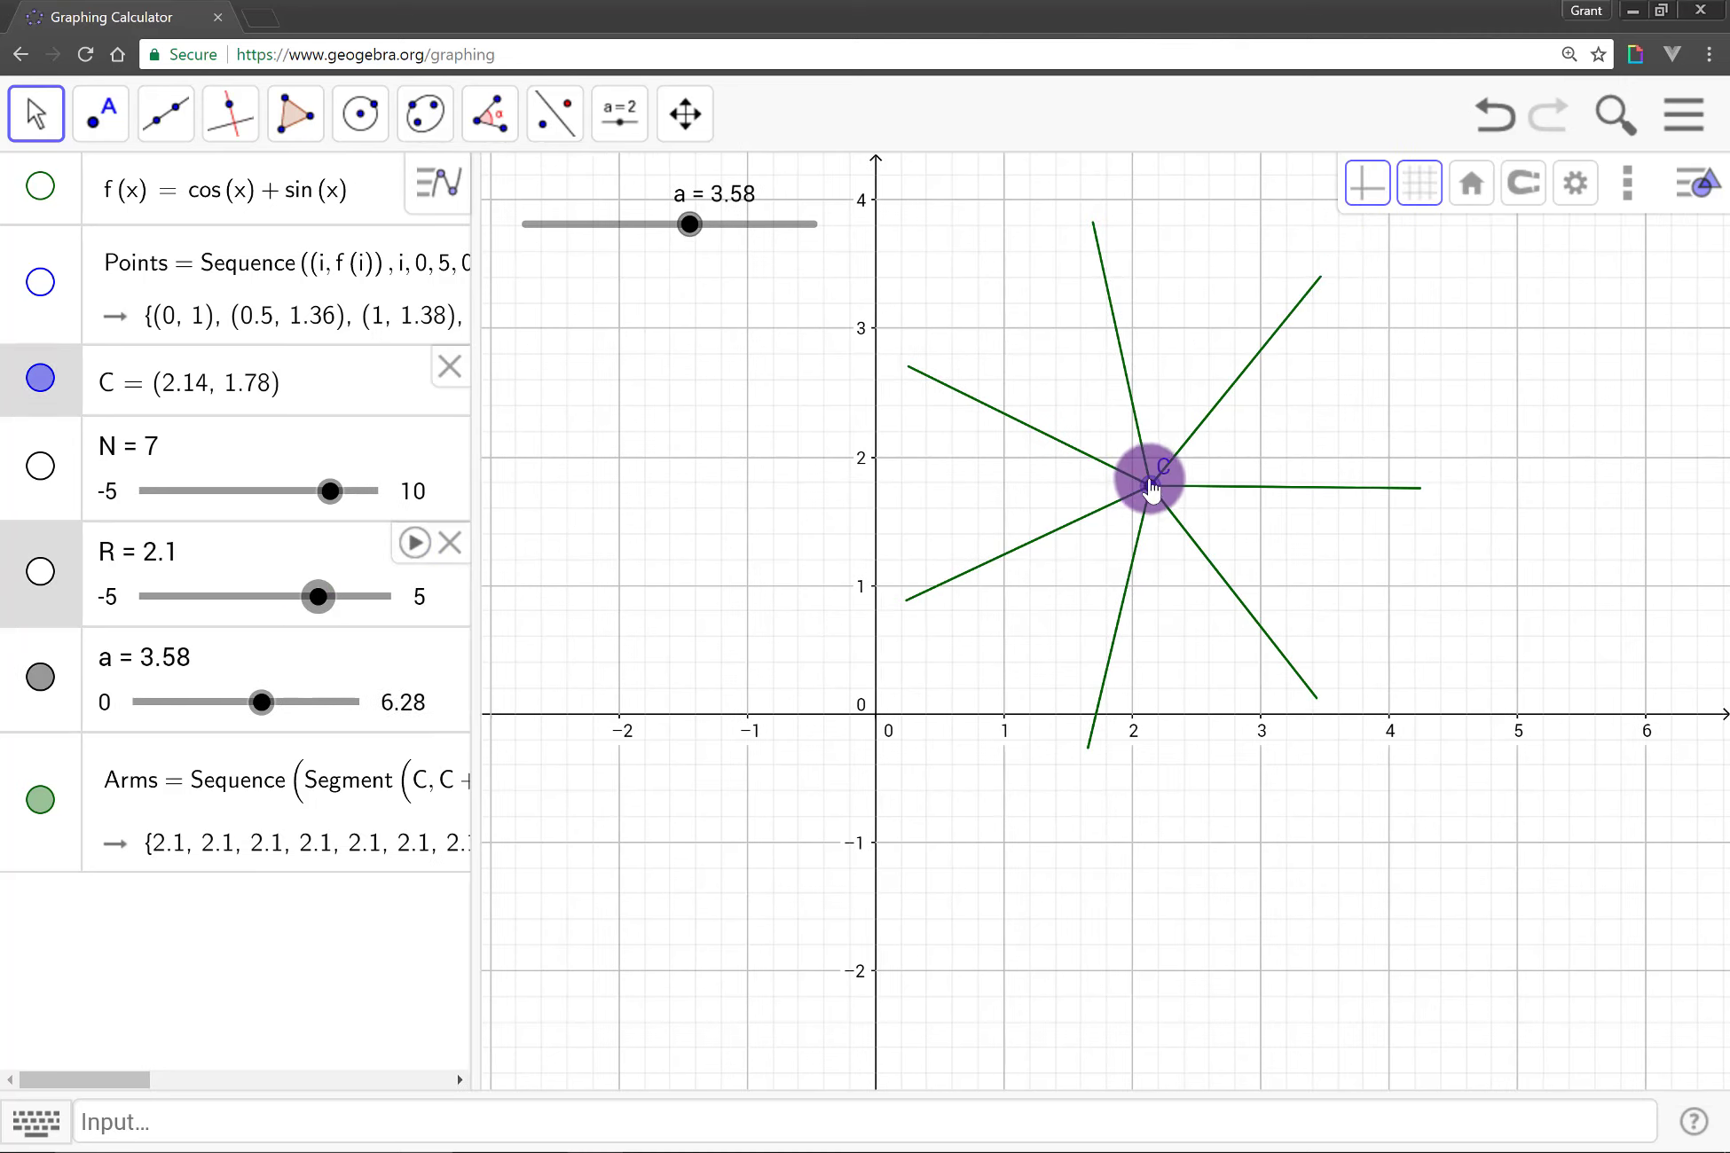
left_click_drag(1151, 480, 1031, 554)
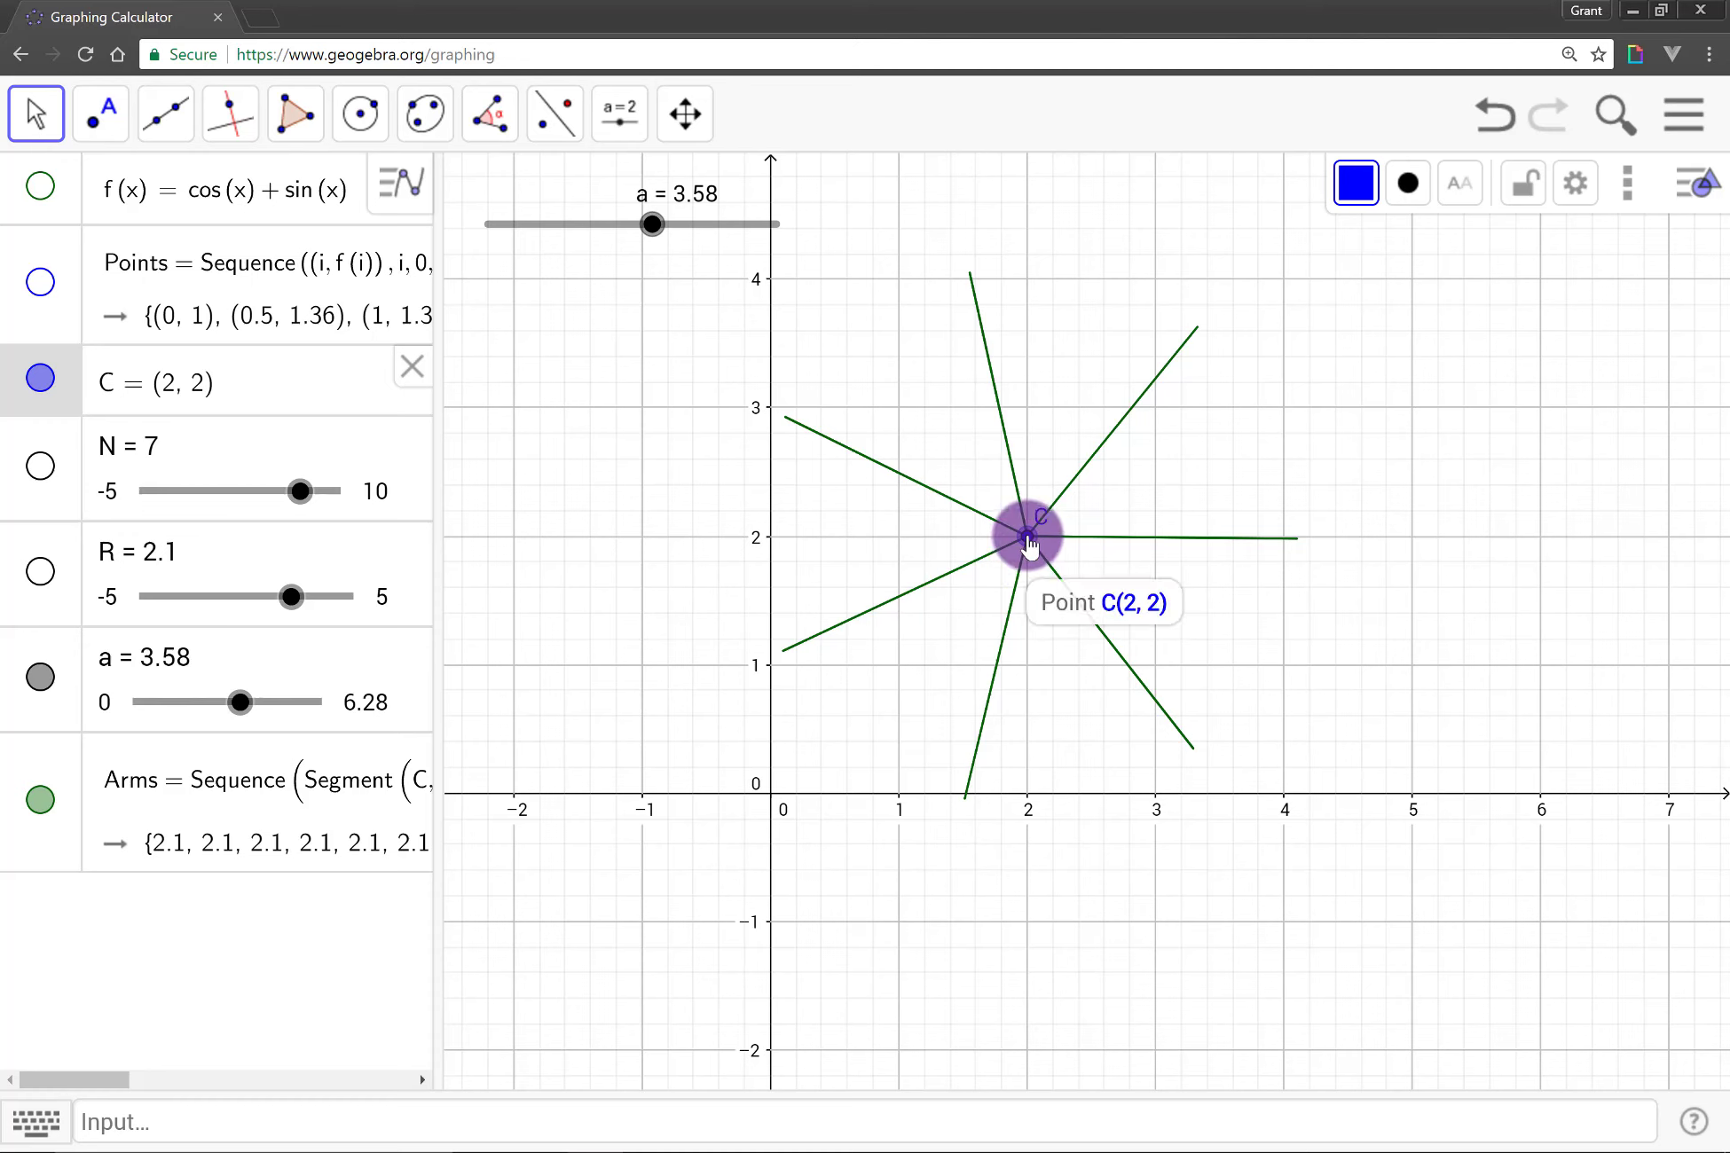
left_click_drag(1052, 563, 1125, 589)
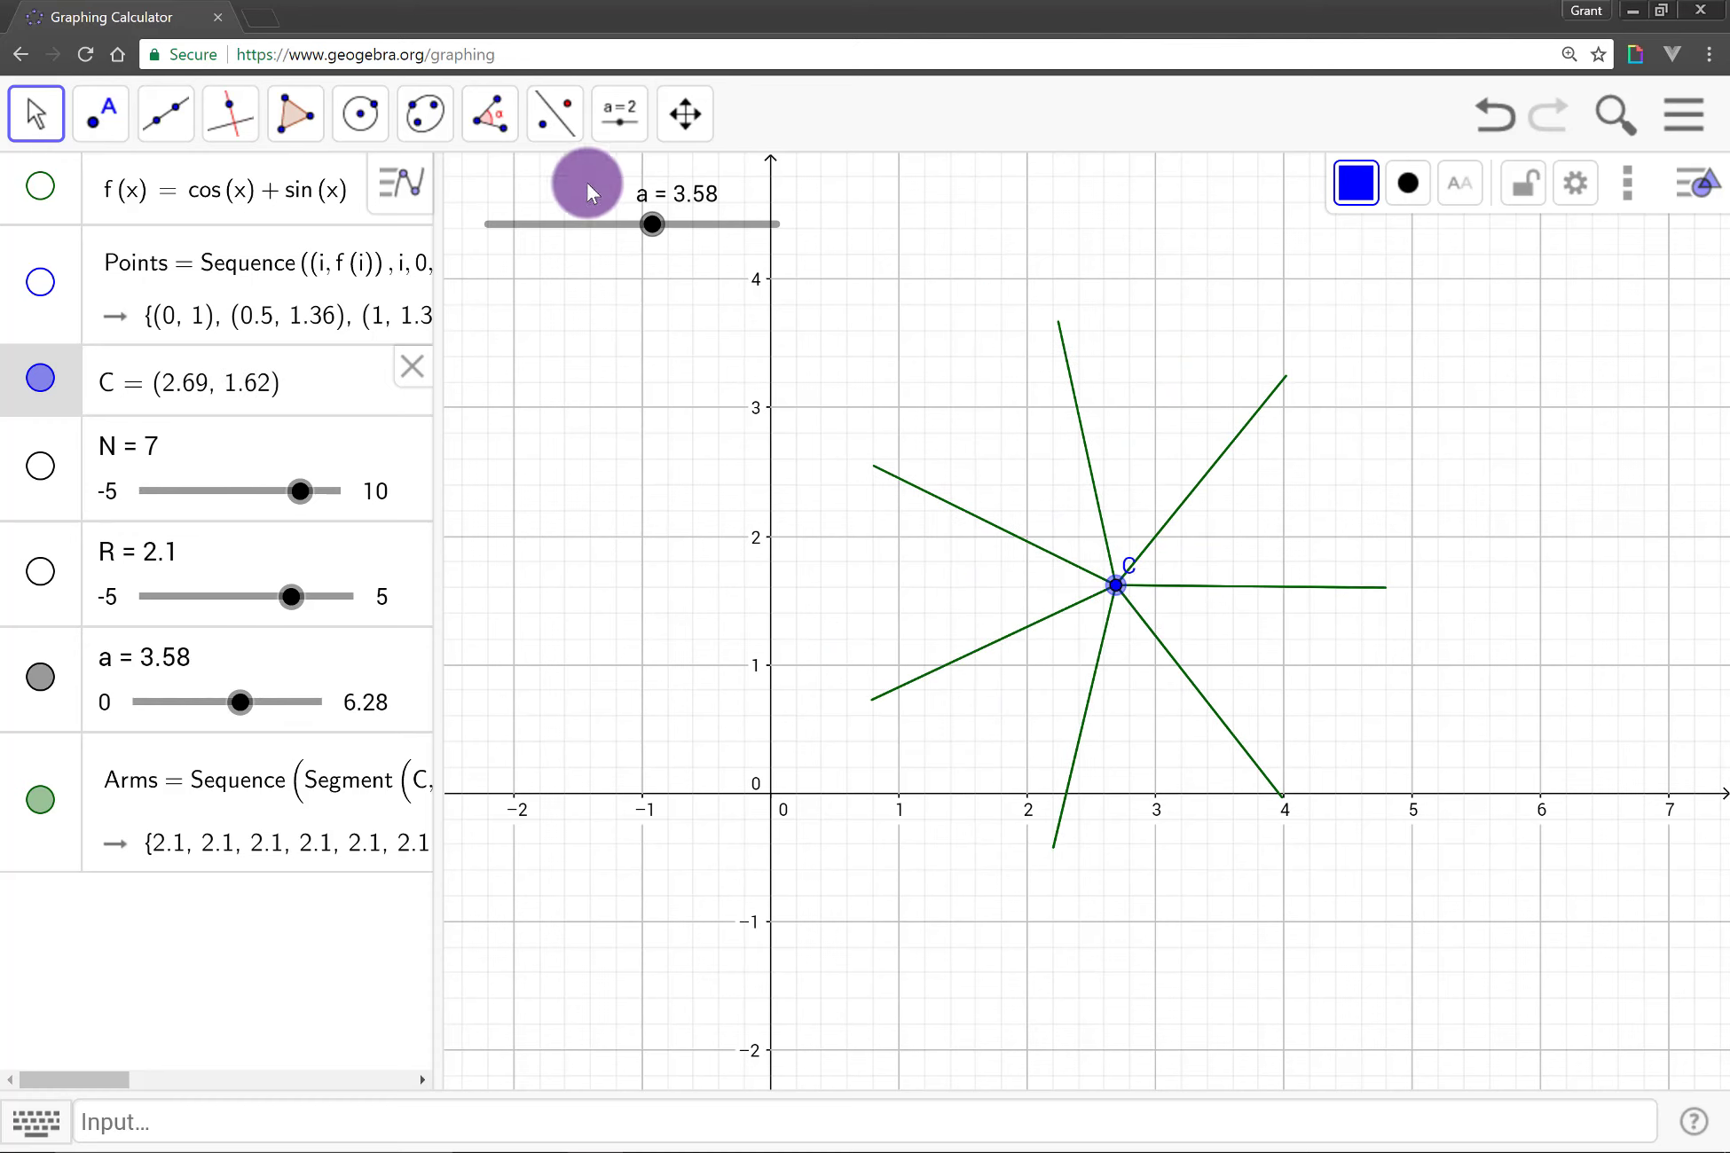
Step: Redefine N as 27 and select slider a
left_click(670, 1111)
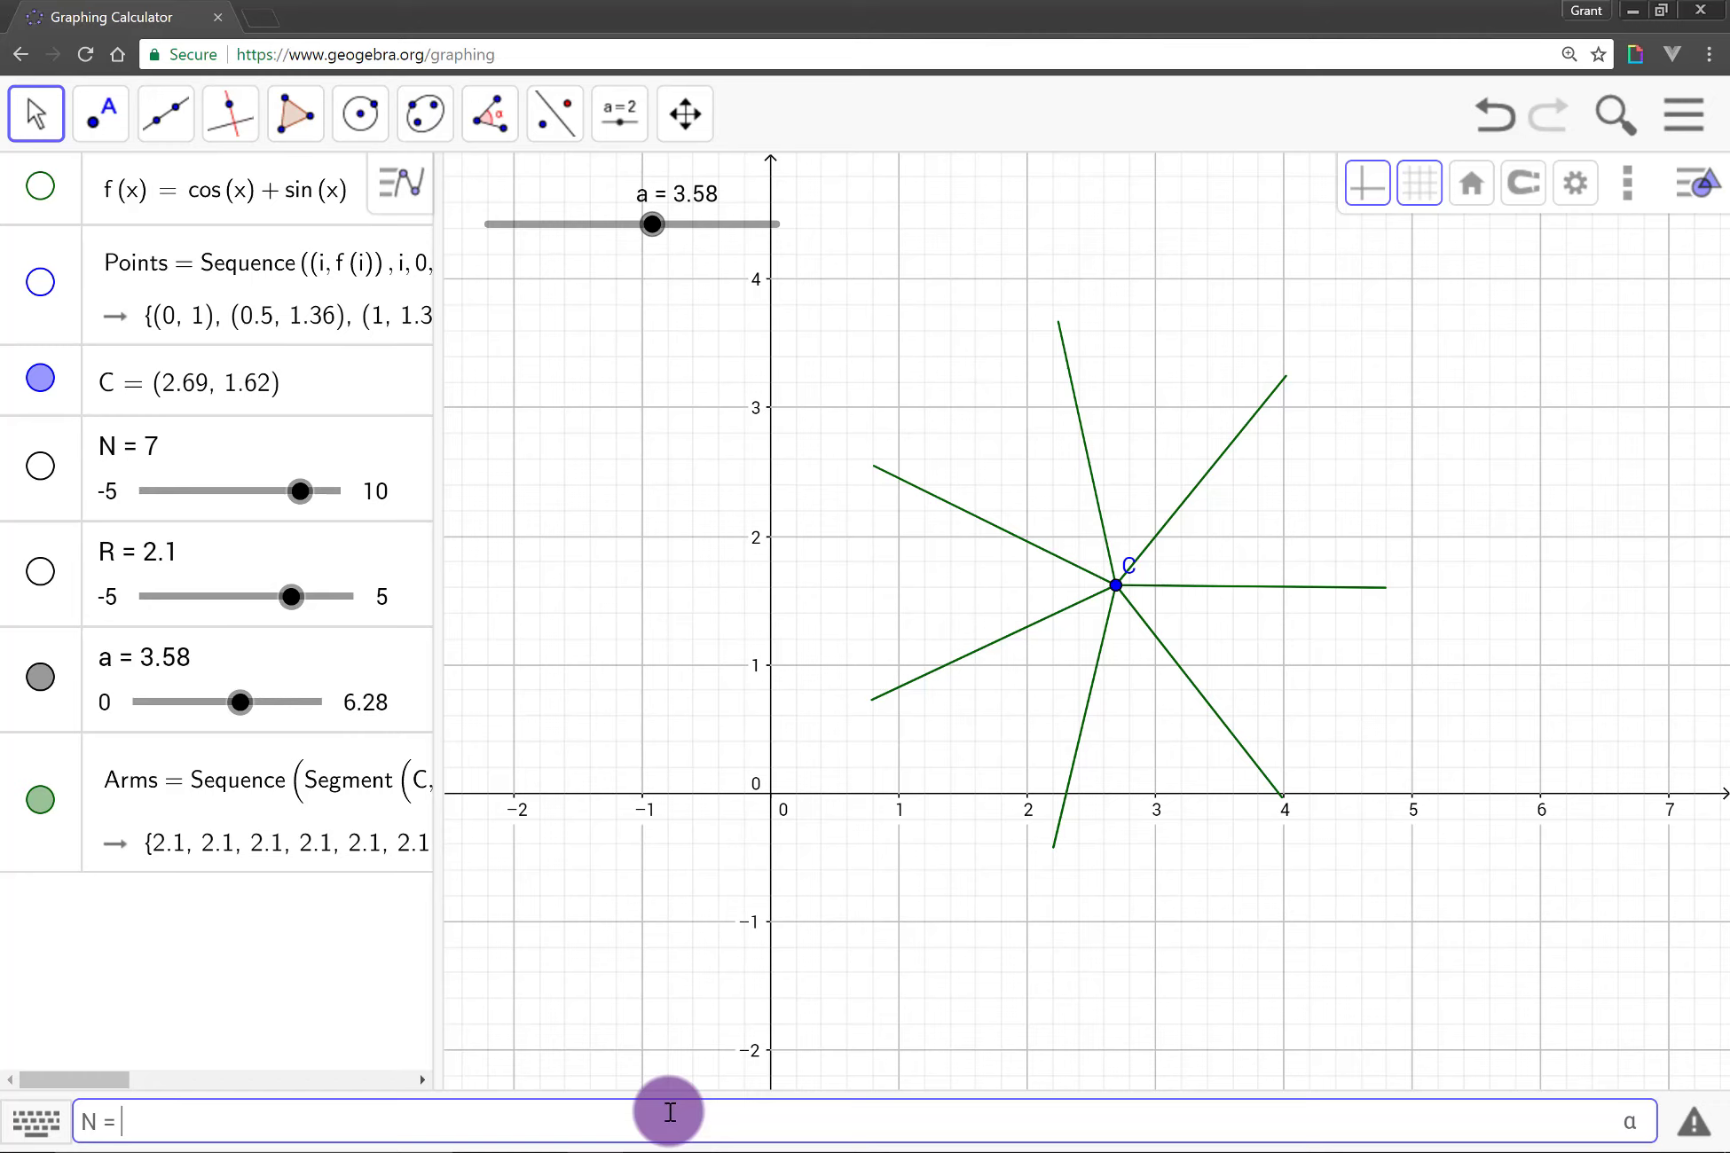
key("Return")
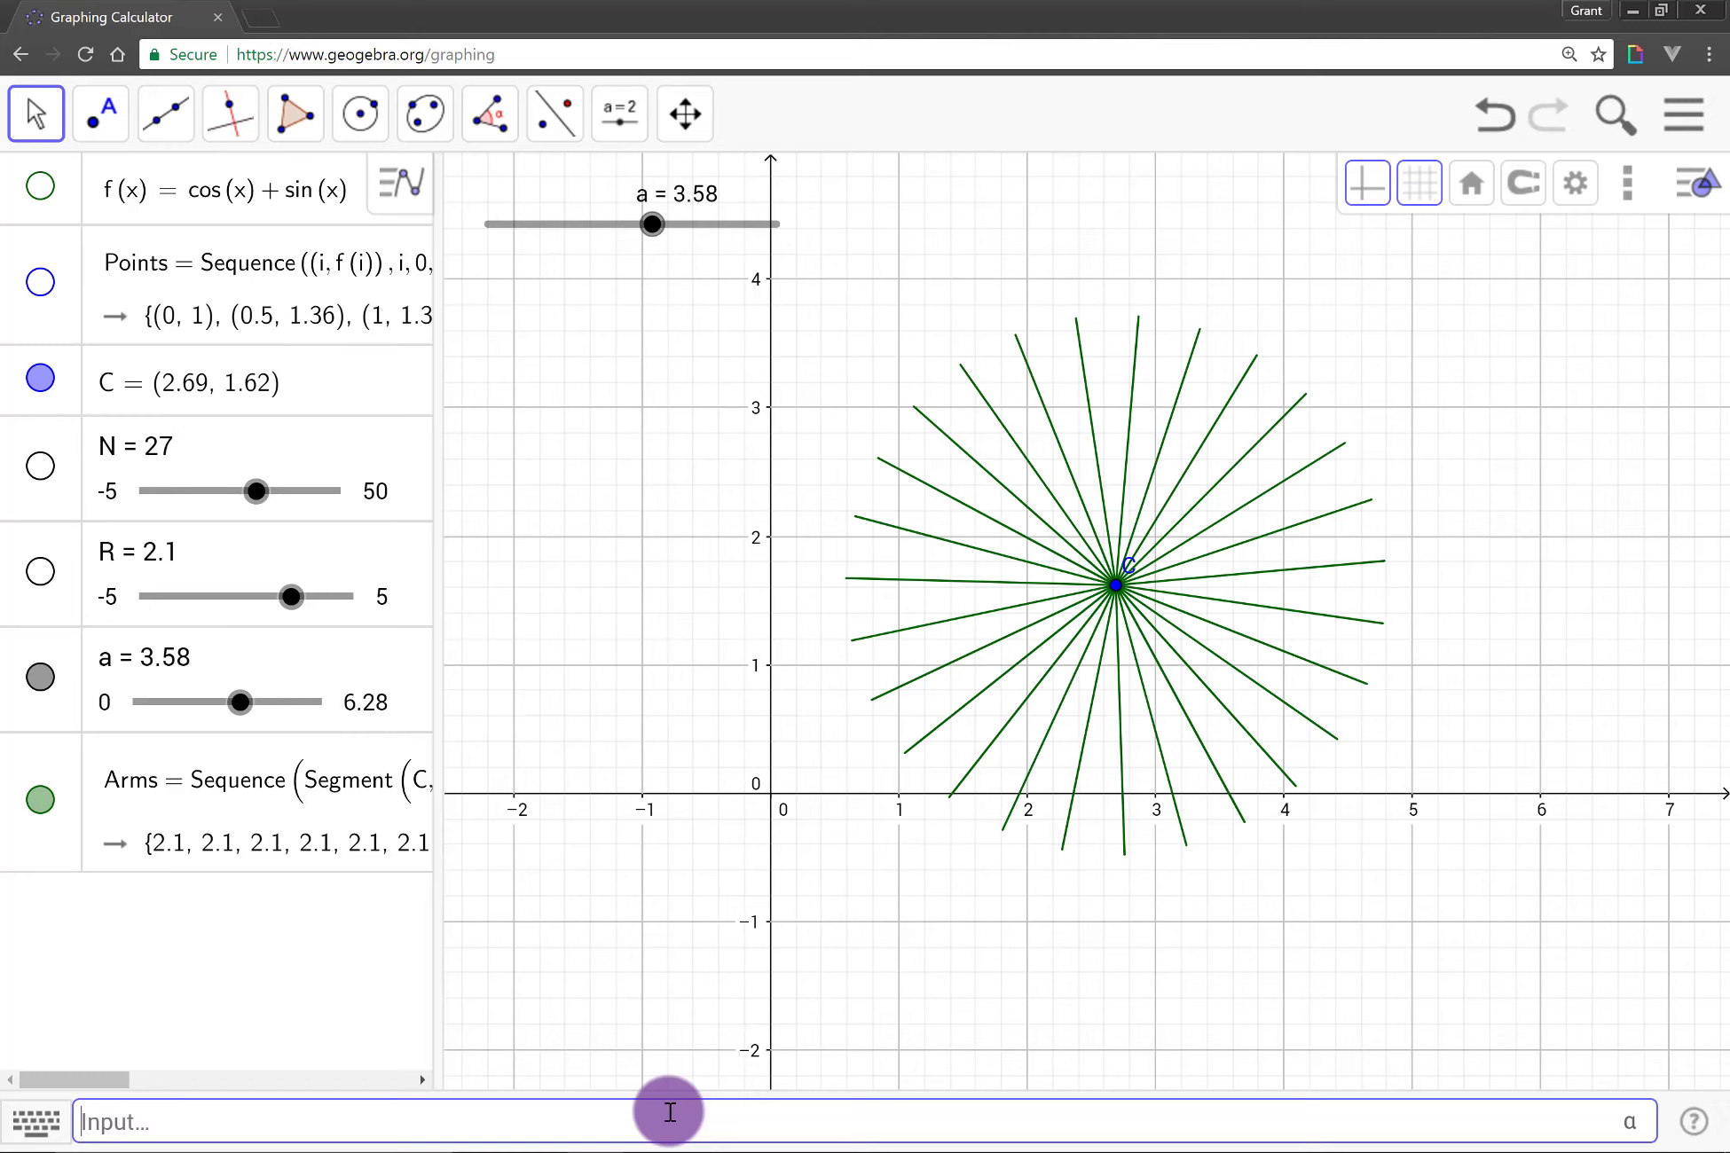
left_click(652, 225)
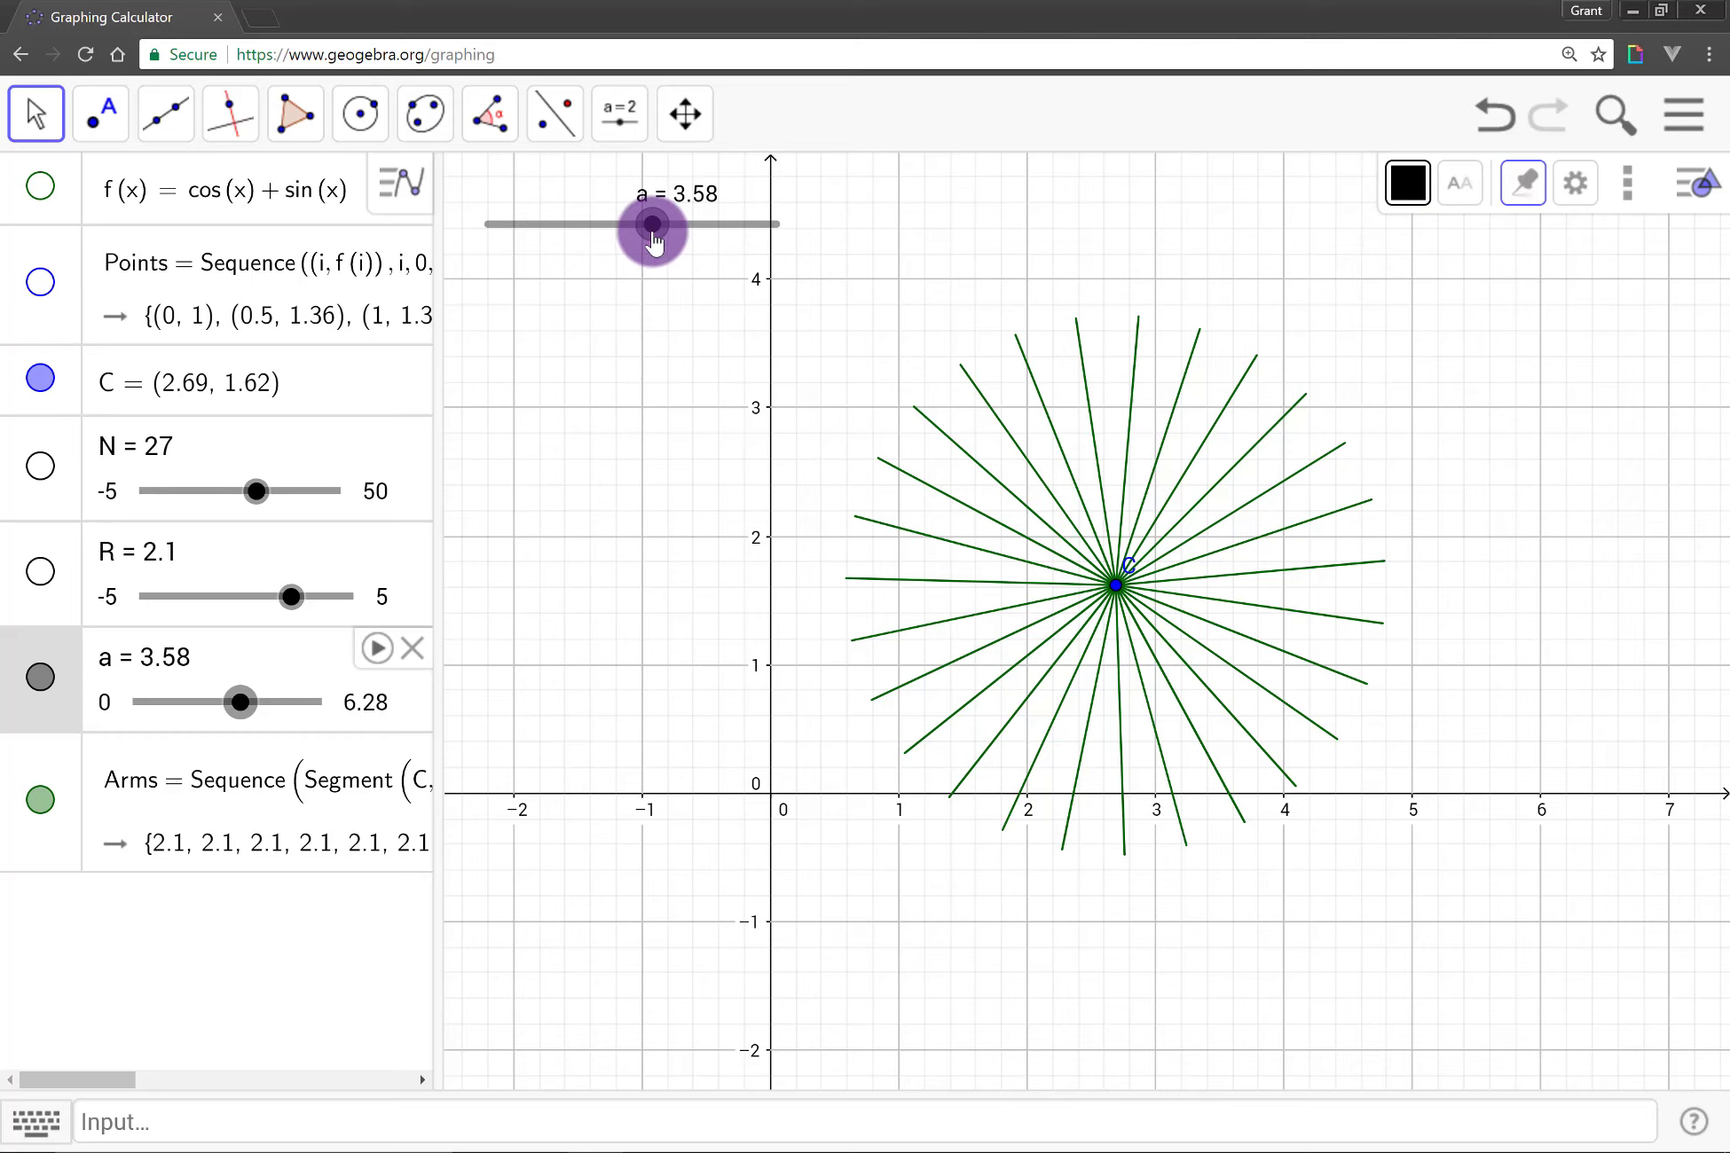